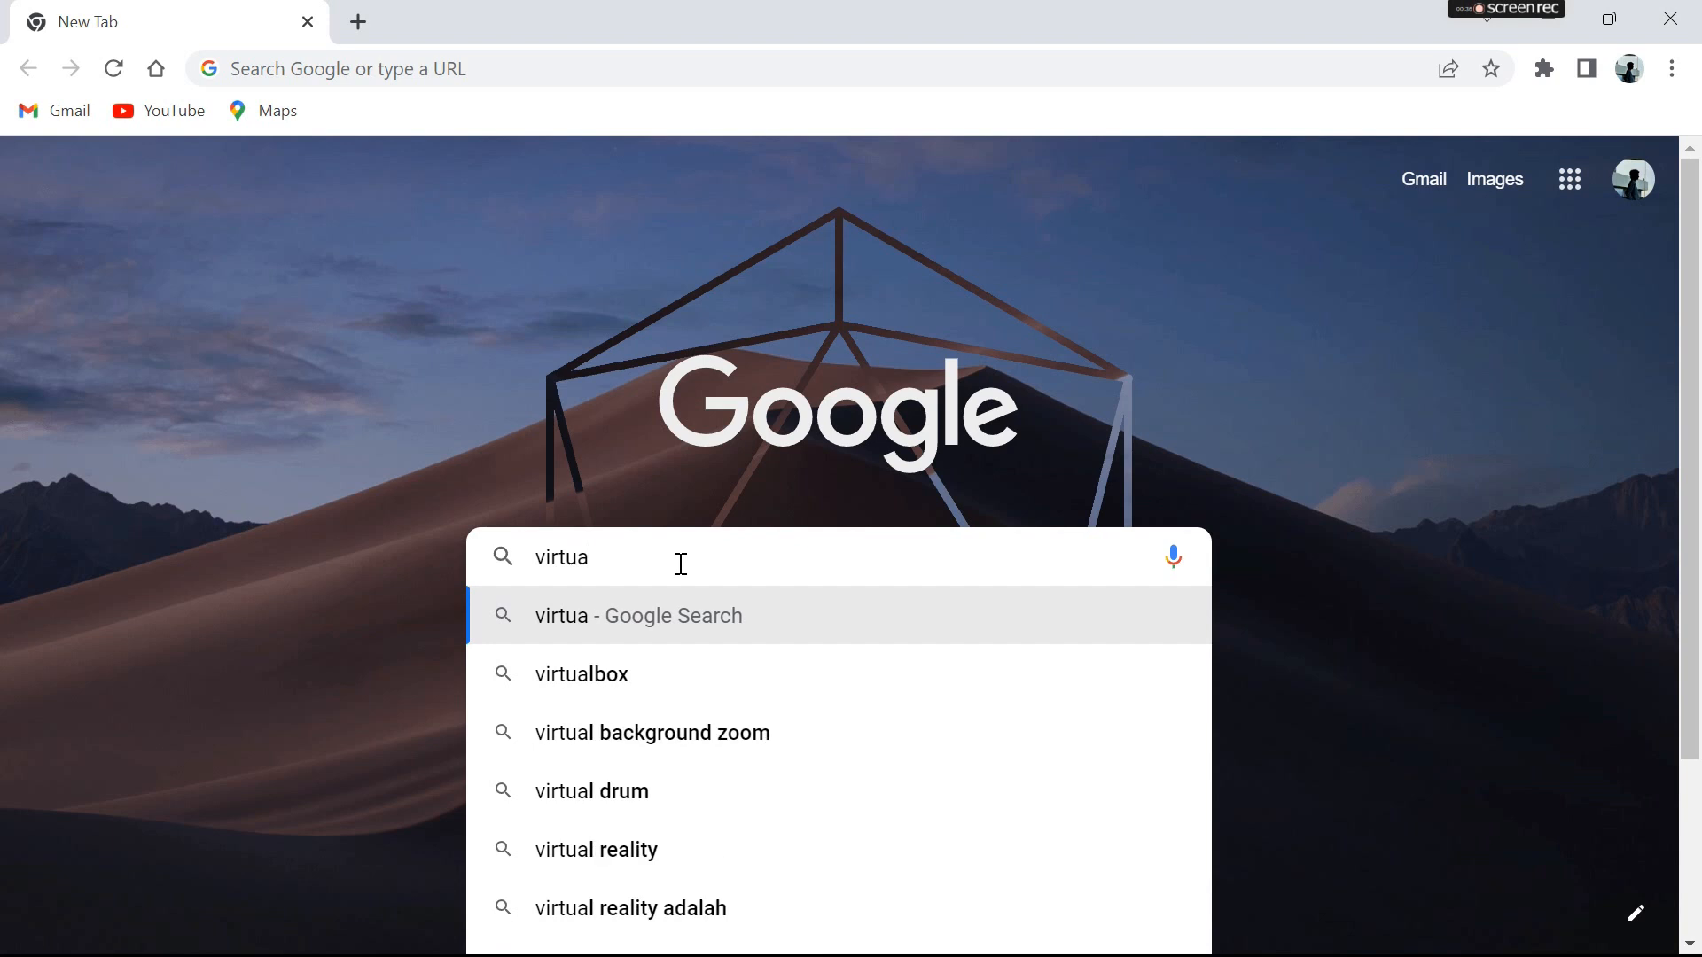
# - Search Google for "virtualbox download" and download the VirtualBox 7.0.4 installer for Windows hosts from the official site
pyautogui.press('Down')
pyautogui.press('Down')
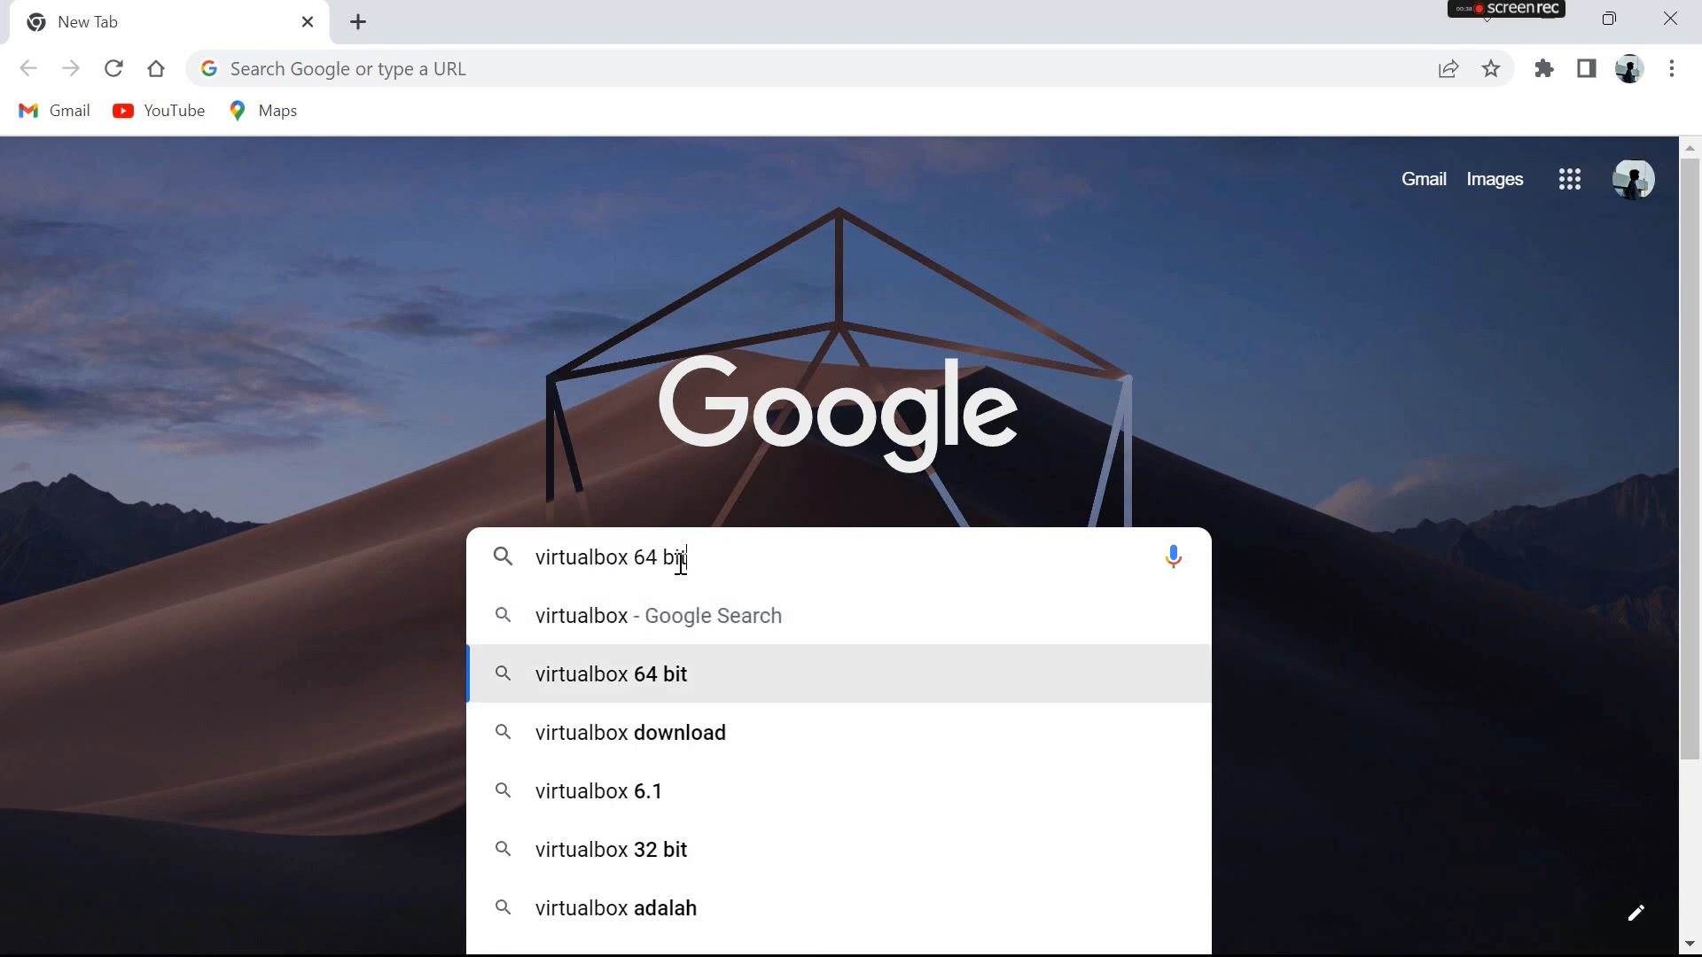
pyautogui.press('Return')
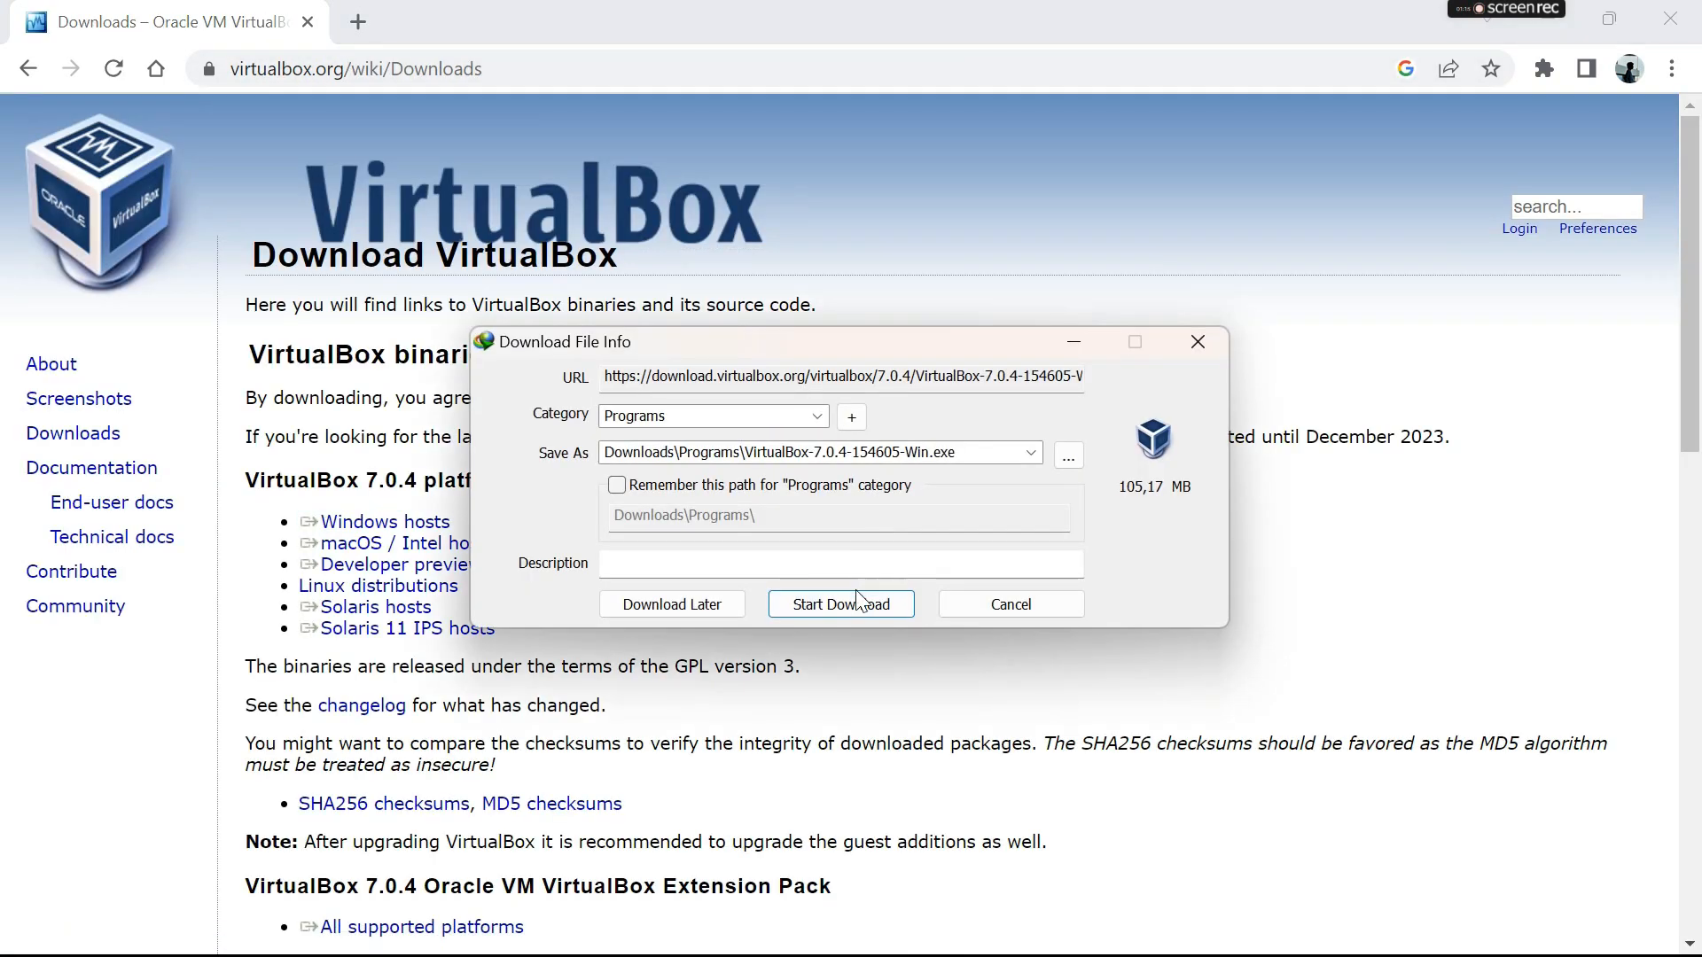
pyautogui.click(860, 603)
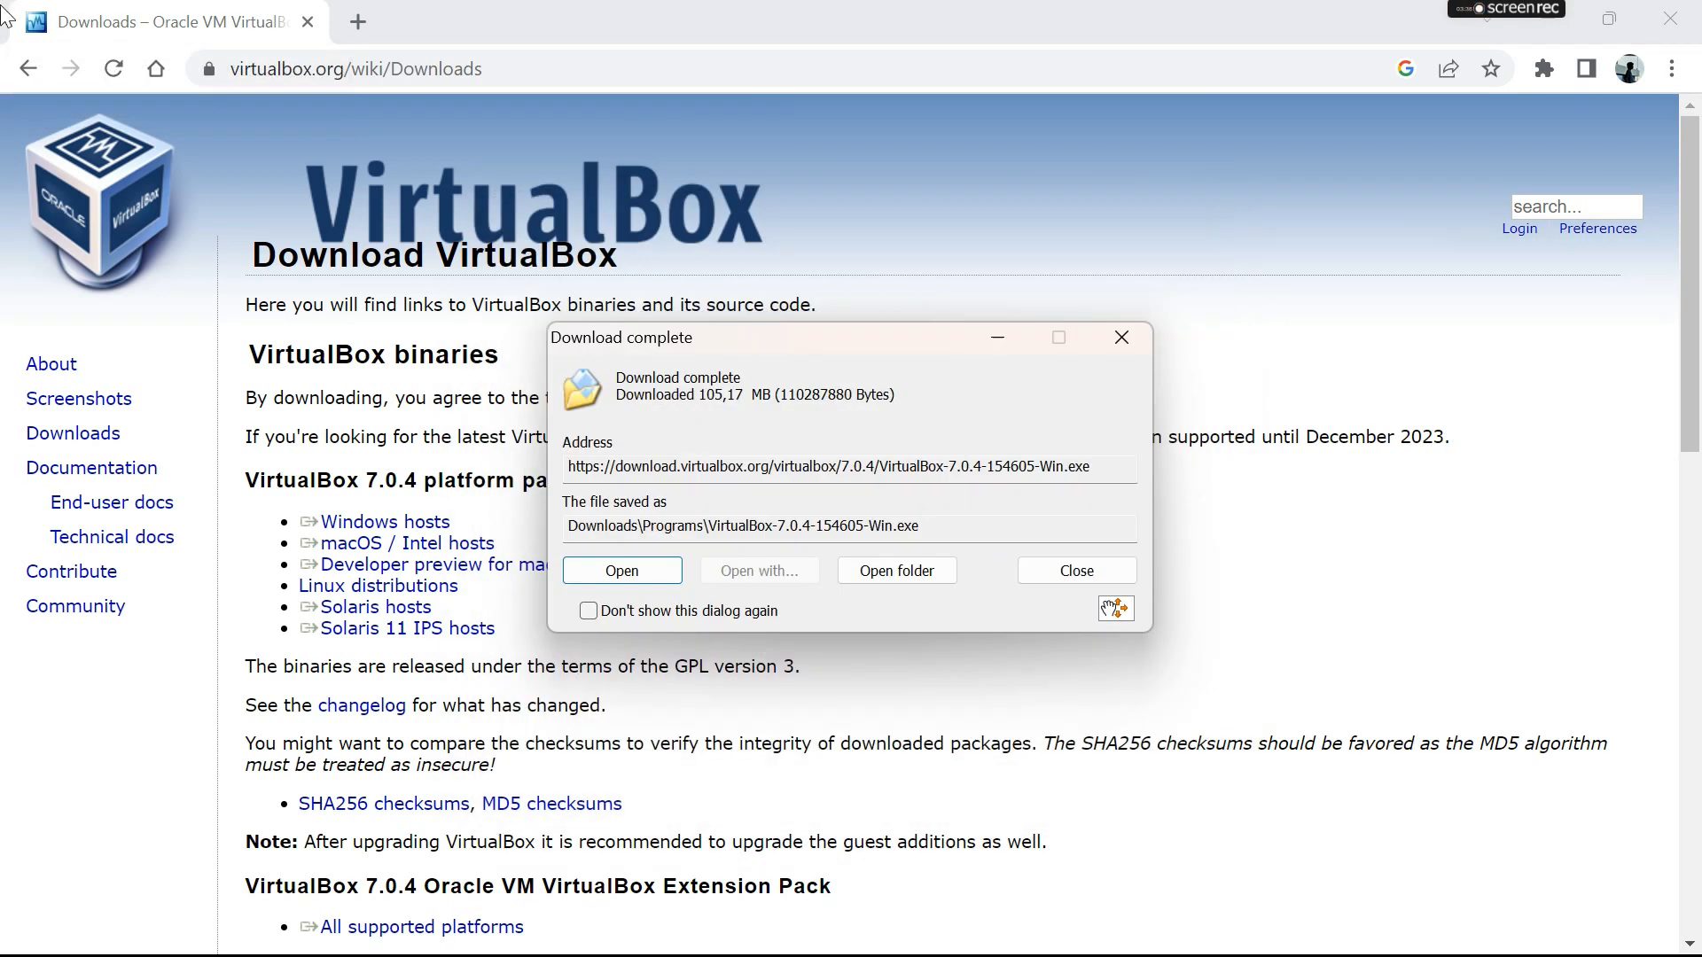
# - Run the downloaded installer and install Oracle VM VirtualBox 7.0.4 with the default features and location, starting it on completion
pyautogui.click(640, 576)
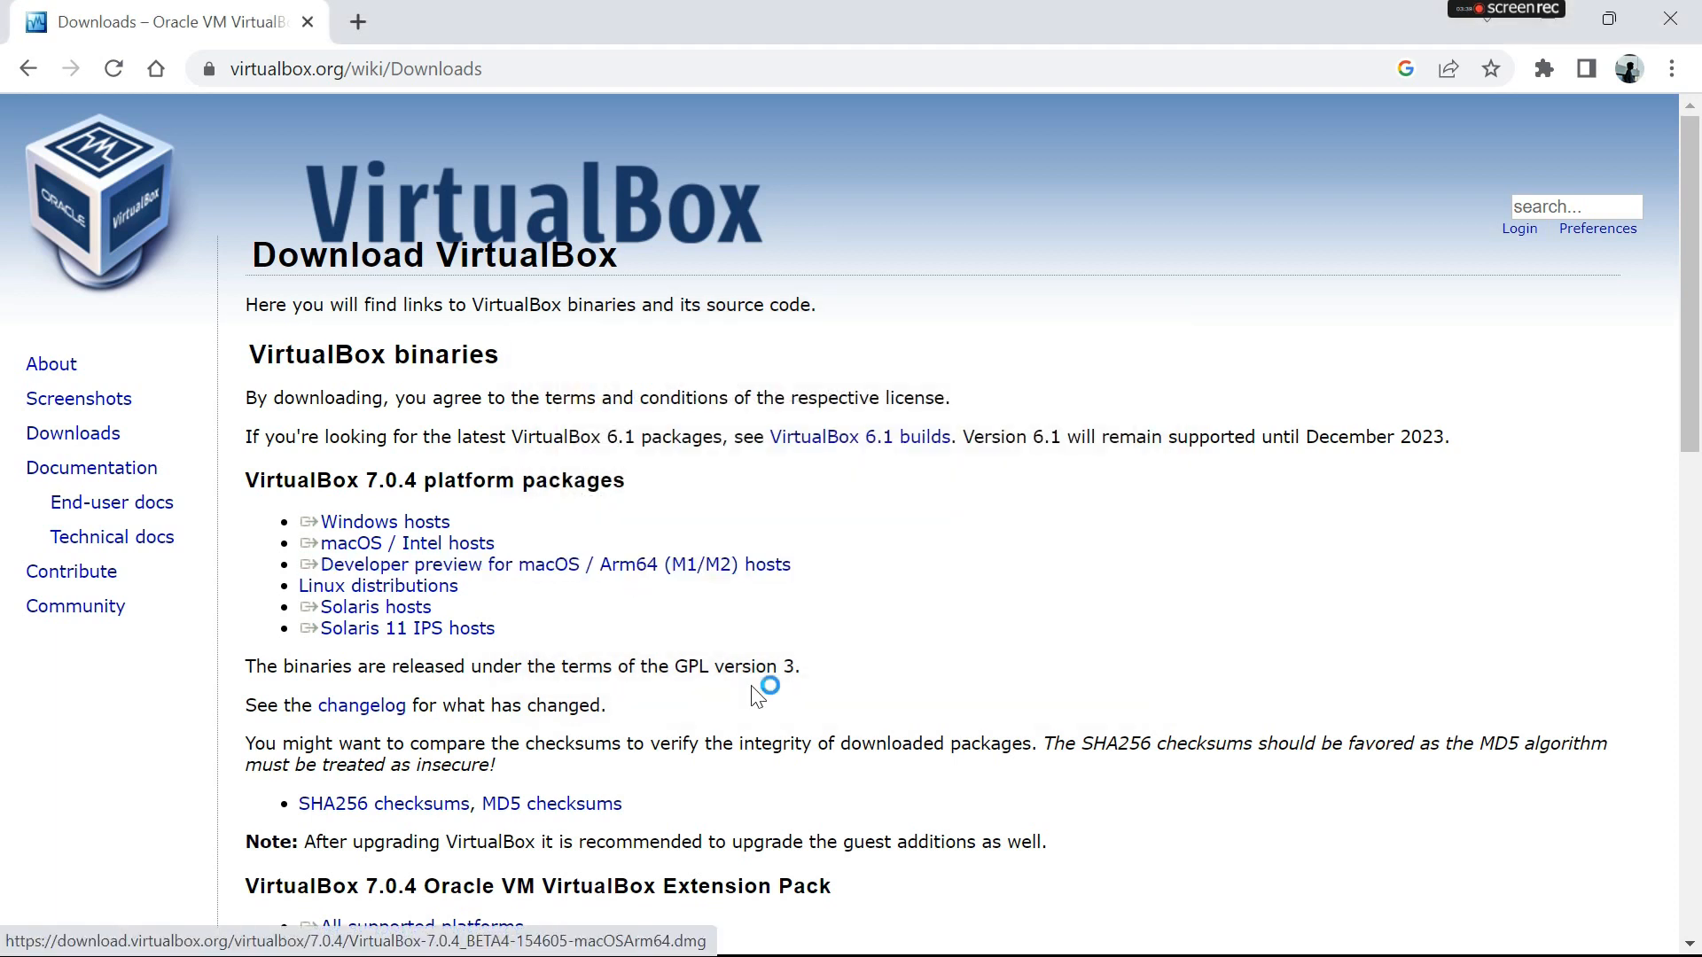
pyautogui.click(998, 716)
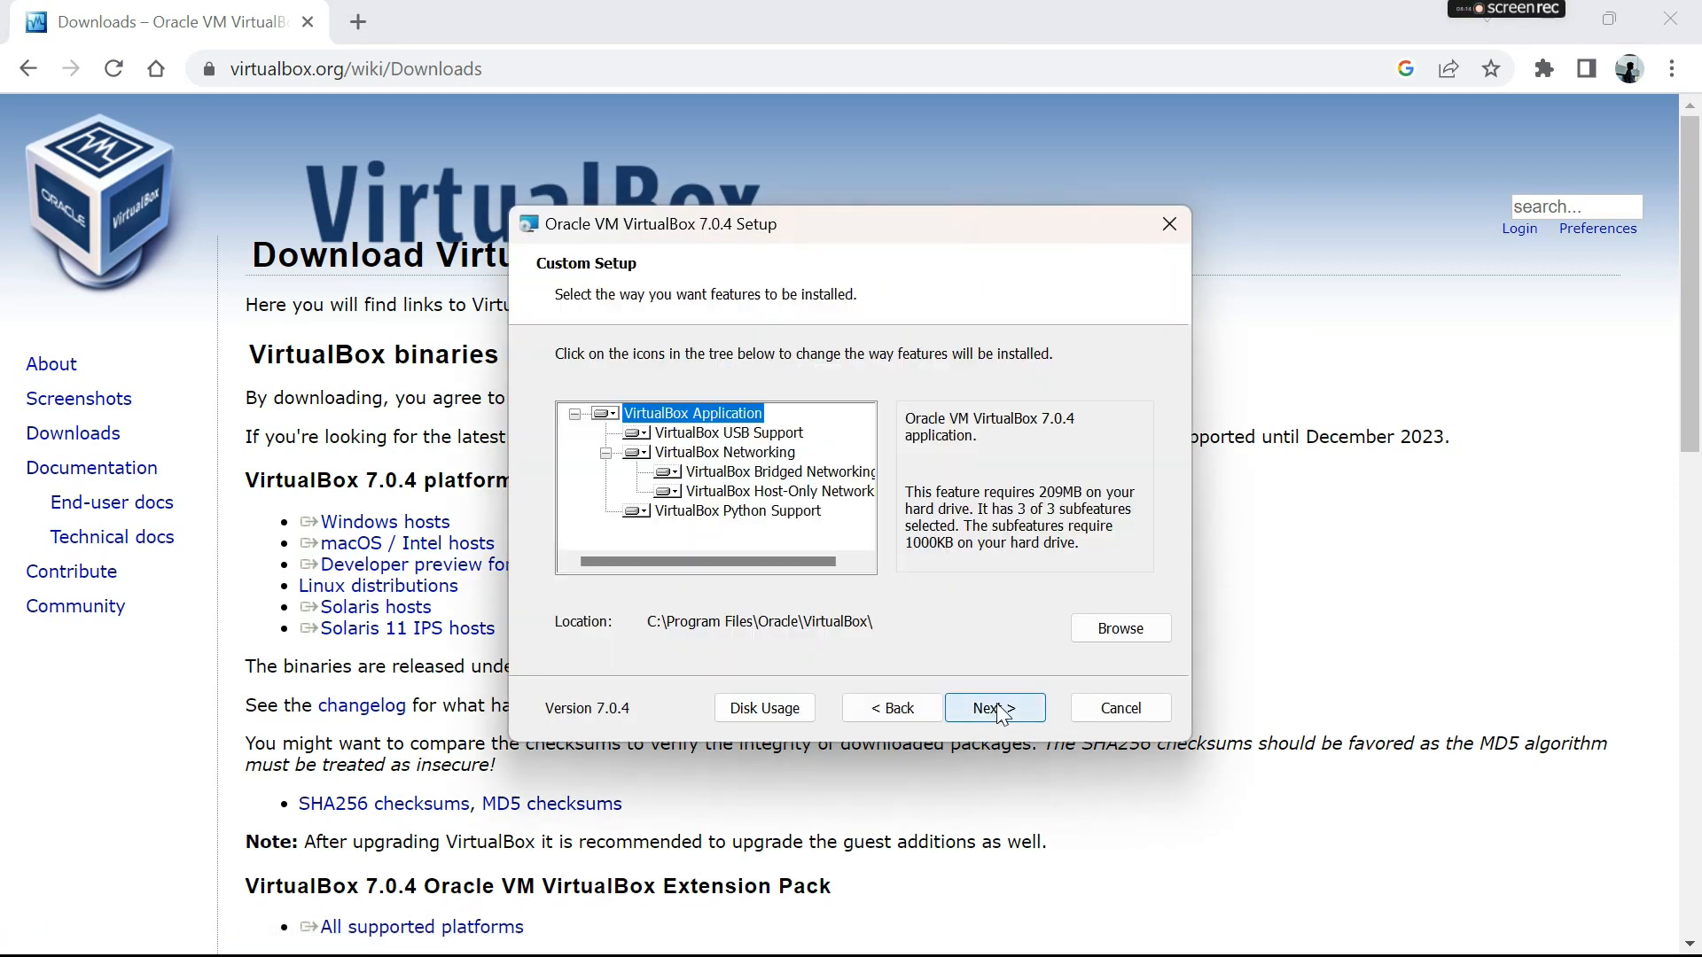
pyautogui.click(998, 709)
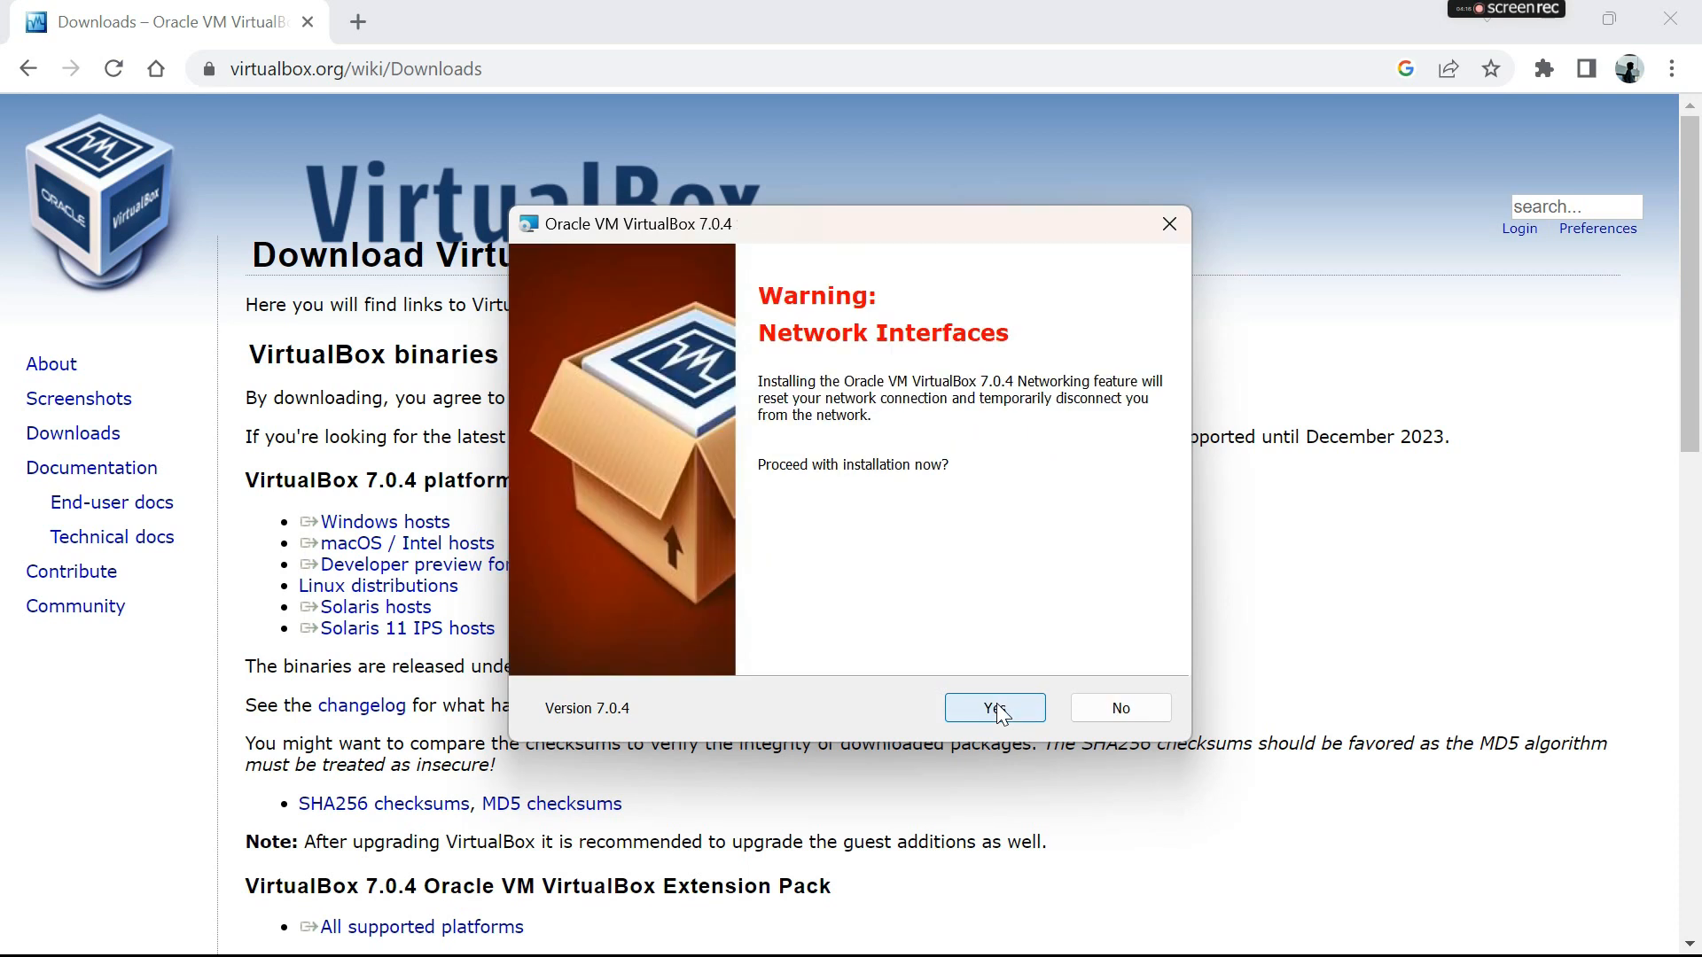
pyautogui.click(996, 709)
pyautogui.click(997, 709)
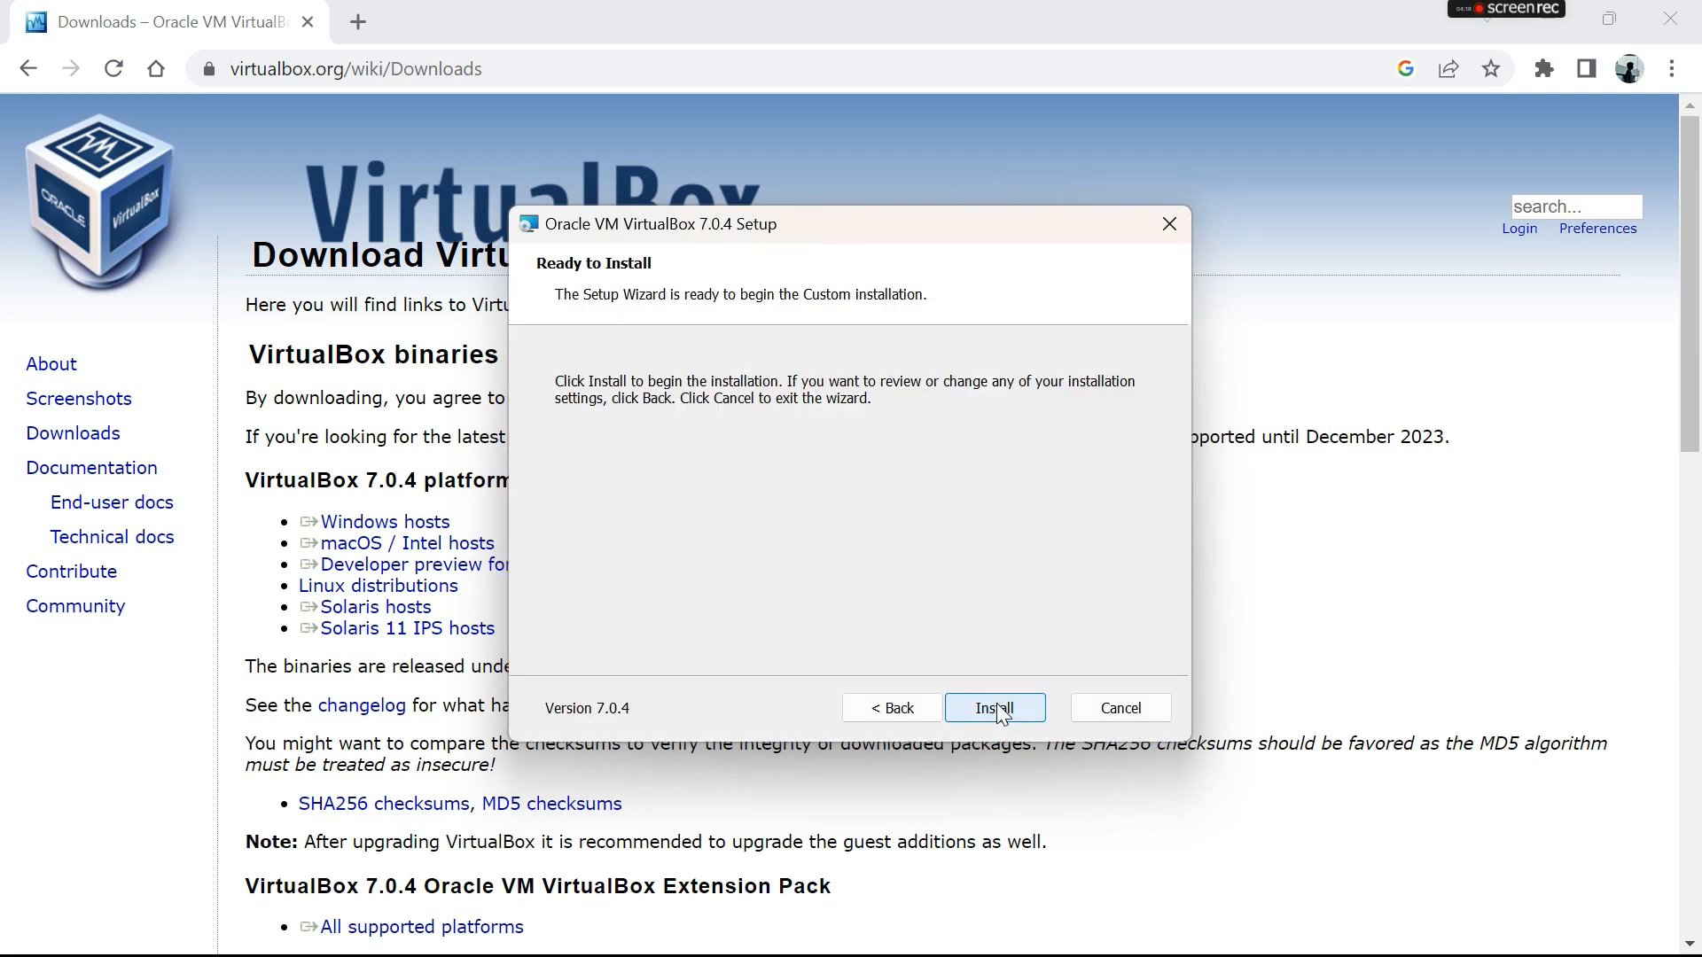
pyautogui.click(998, 709)
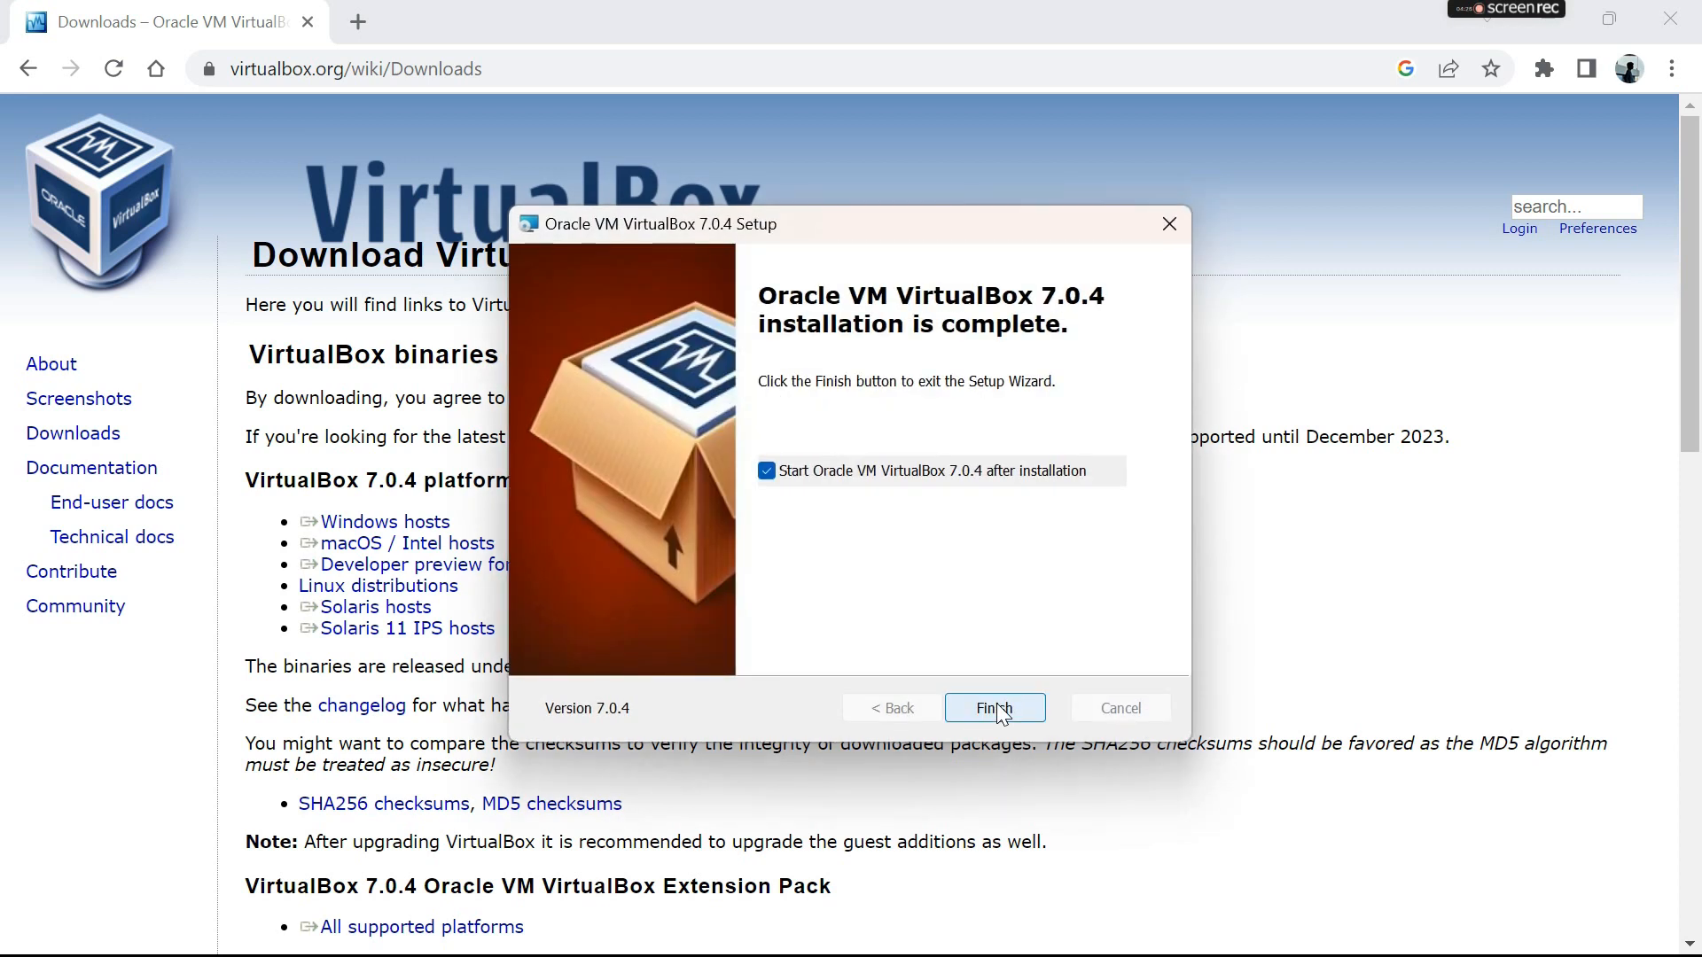
pyautogui.click(996, 709)
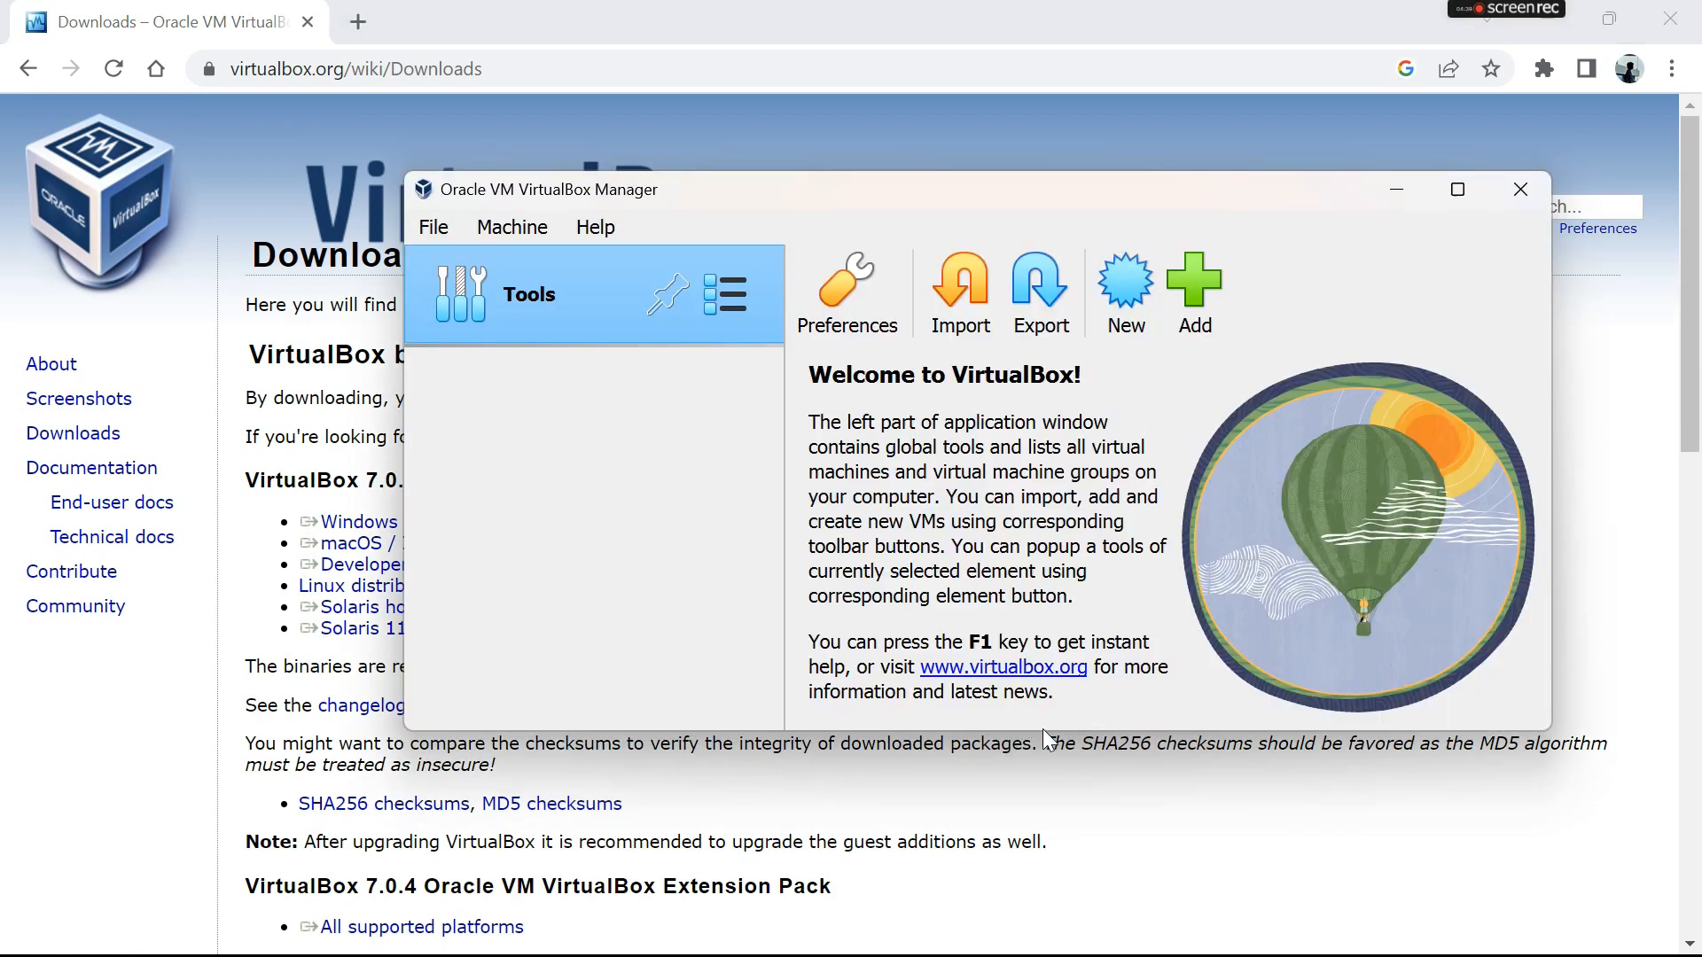
# - Replace the VirtualBox downloads page with a new browser tab, search Google for "windows 10 iso", and open Microsoft's Download Windows 10 page
pyautogui.click(355, 22)
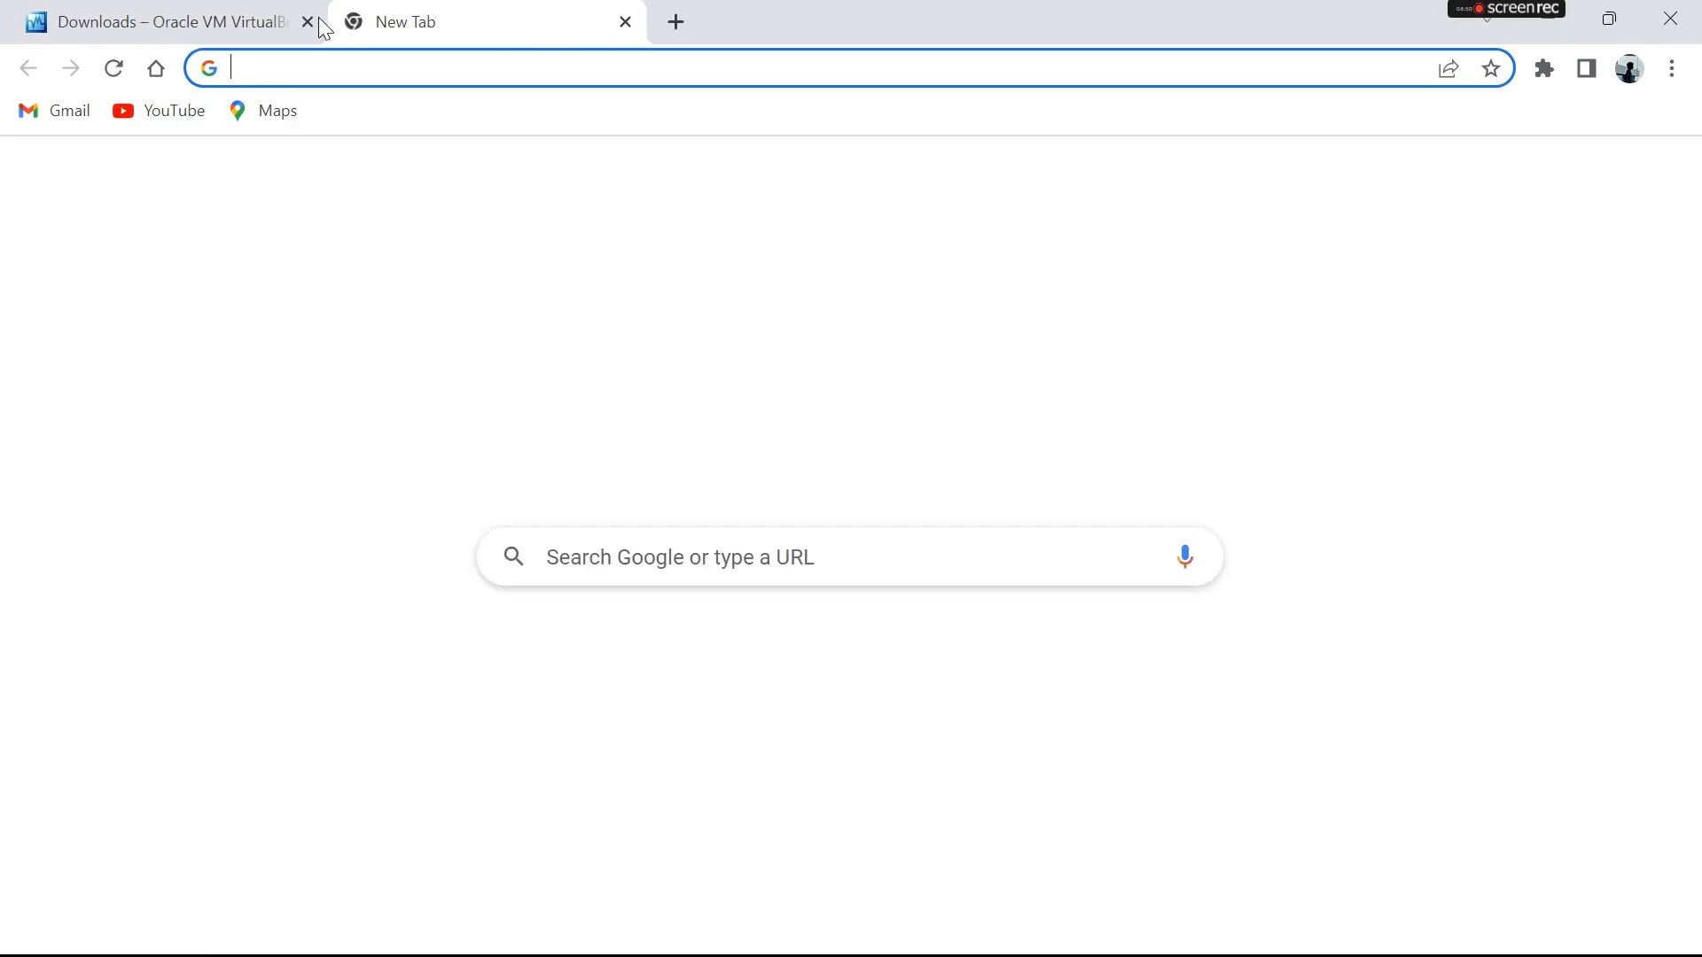
pyautogui.click(307, 22)
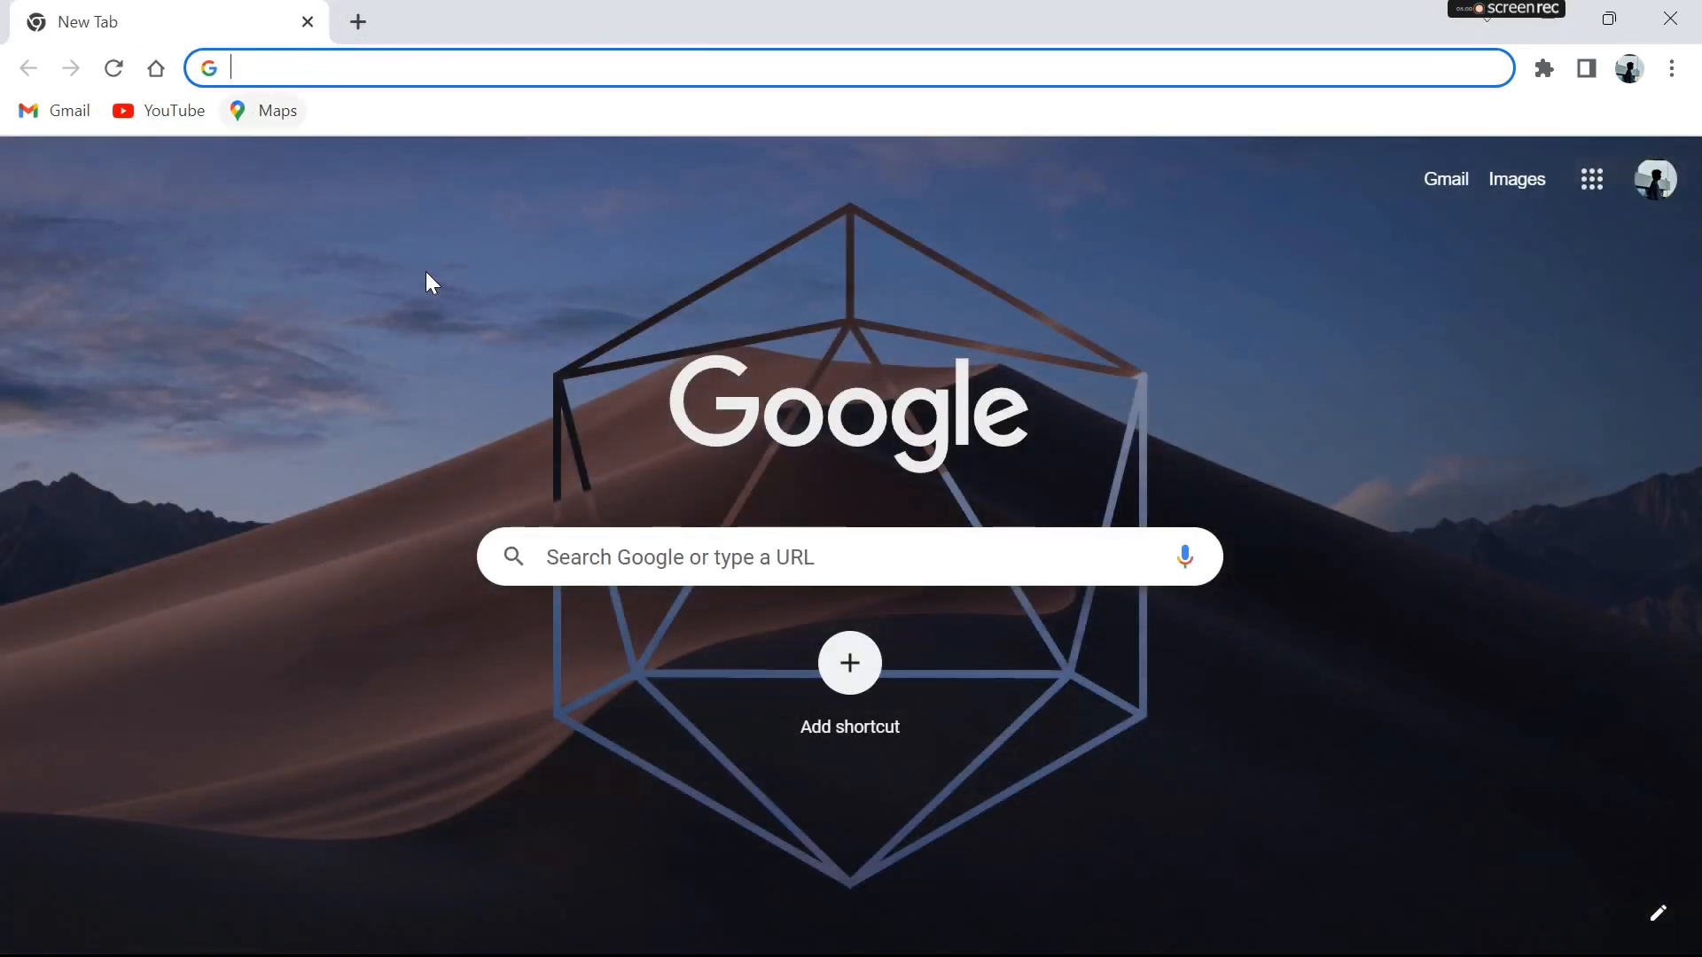
pyautogui.click(641, 542)
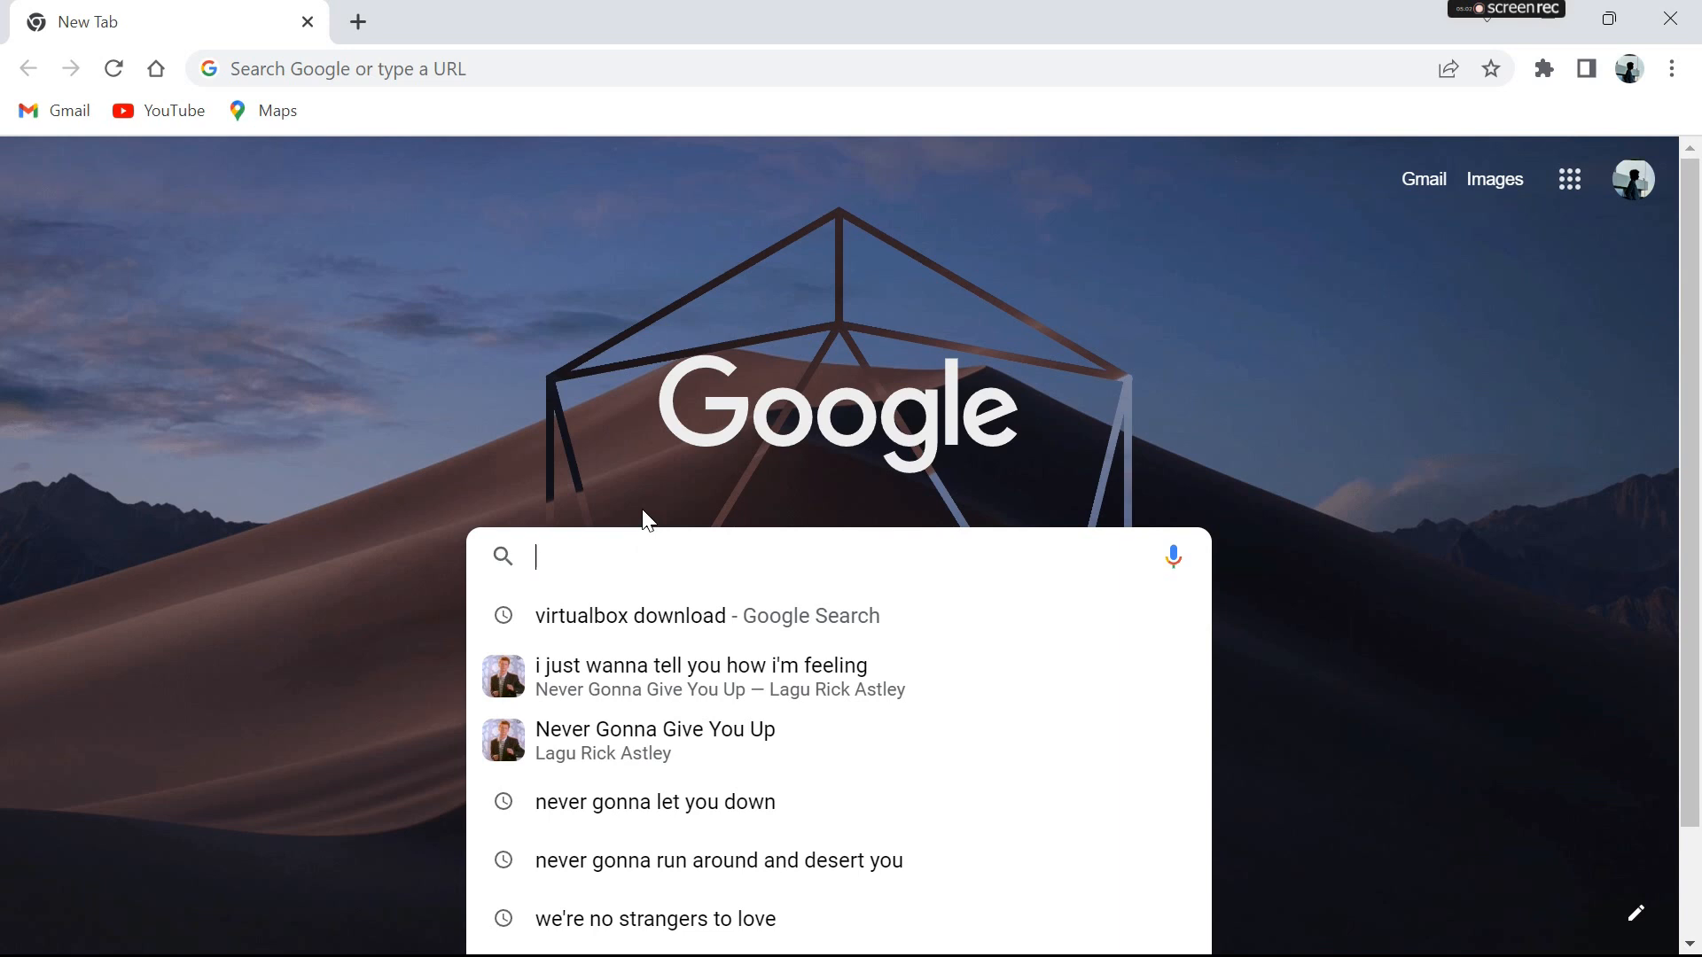
pyautogui.write('windo')
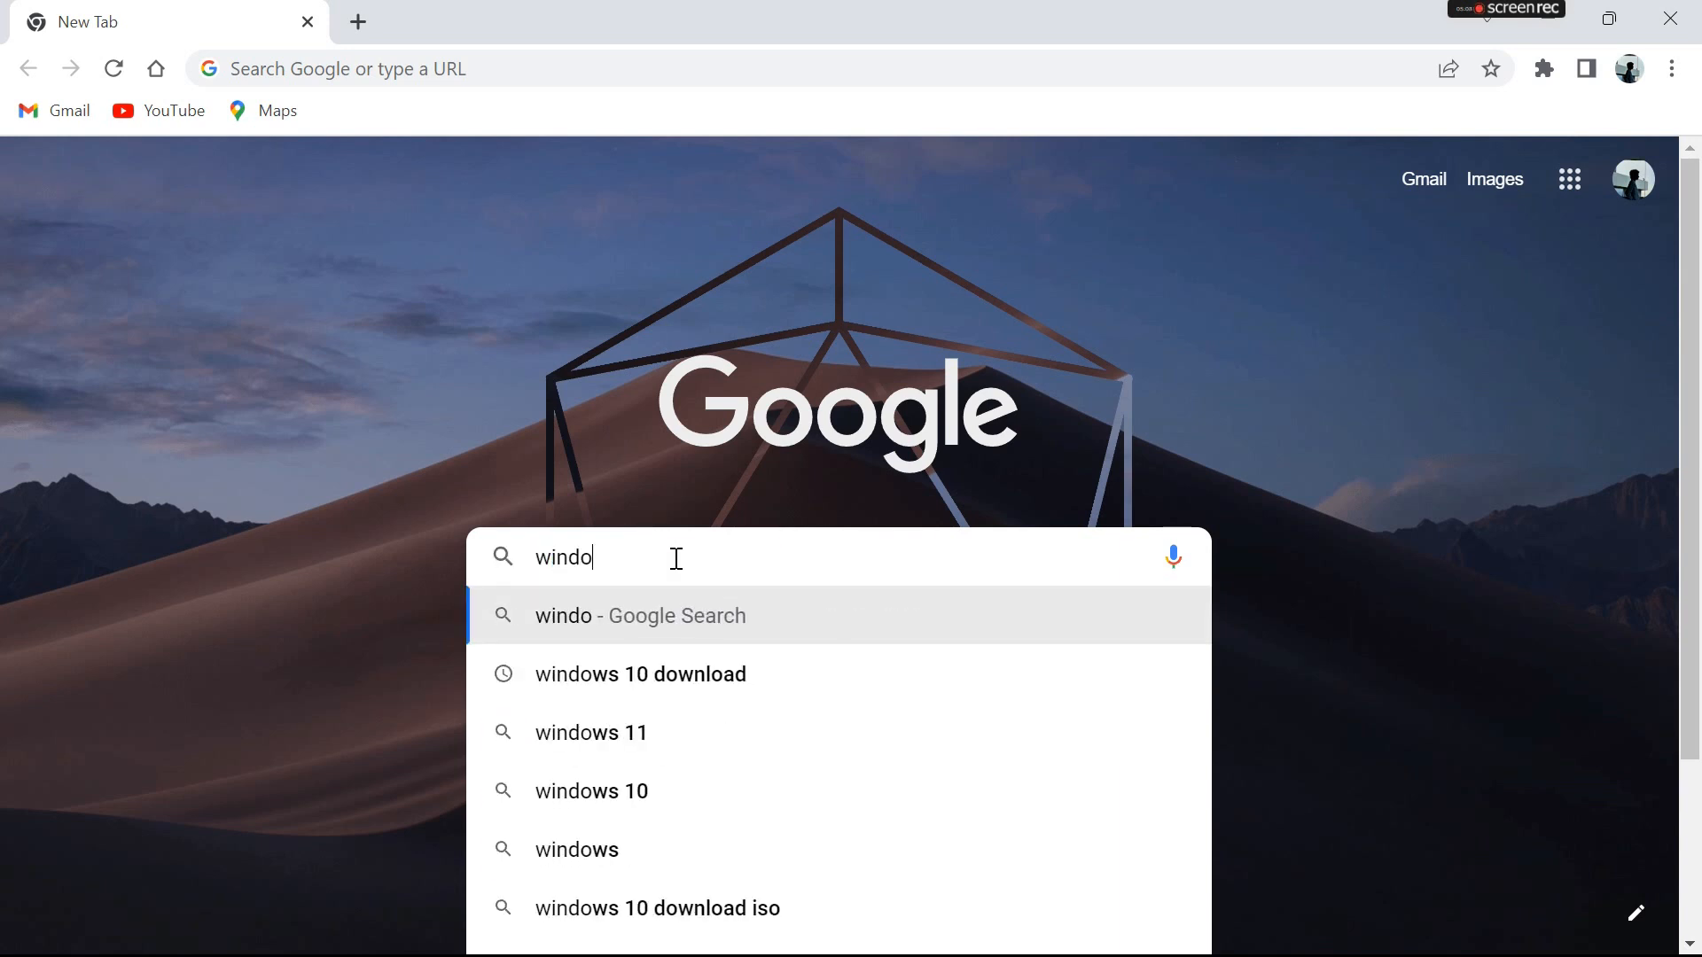
pyautogui.write('ws 10 iso')
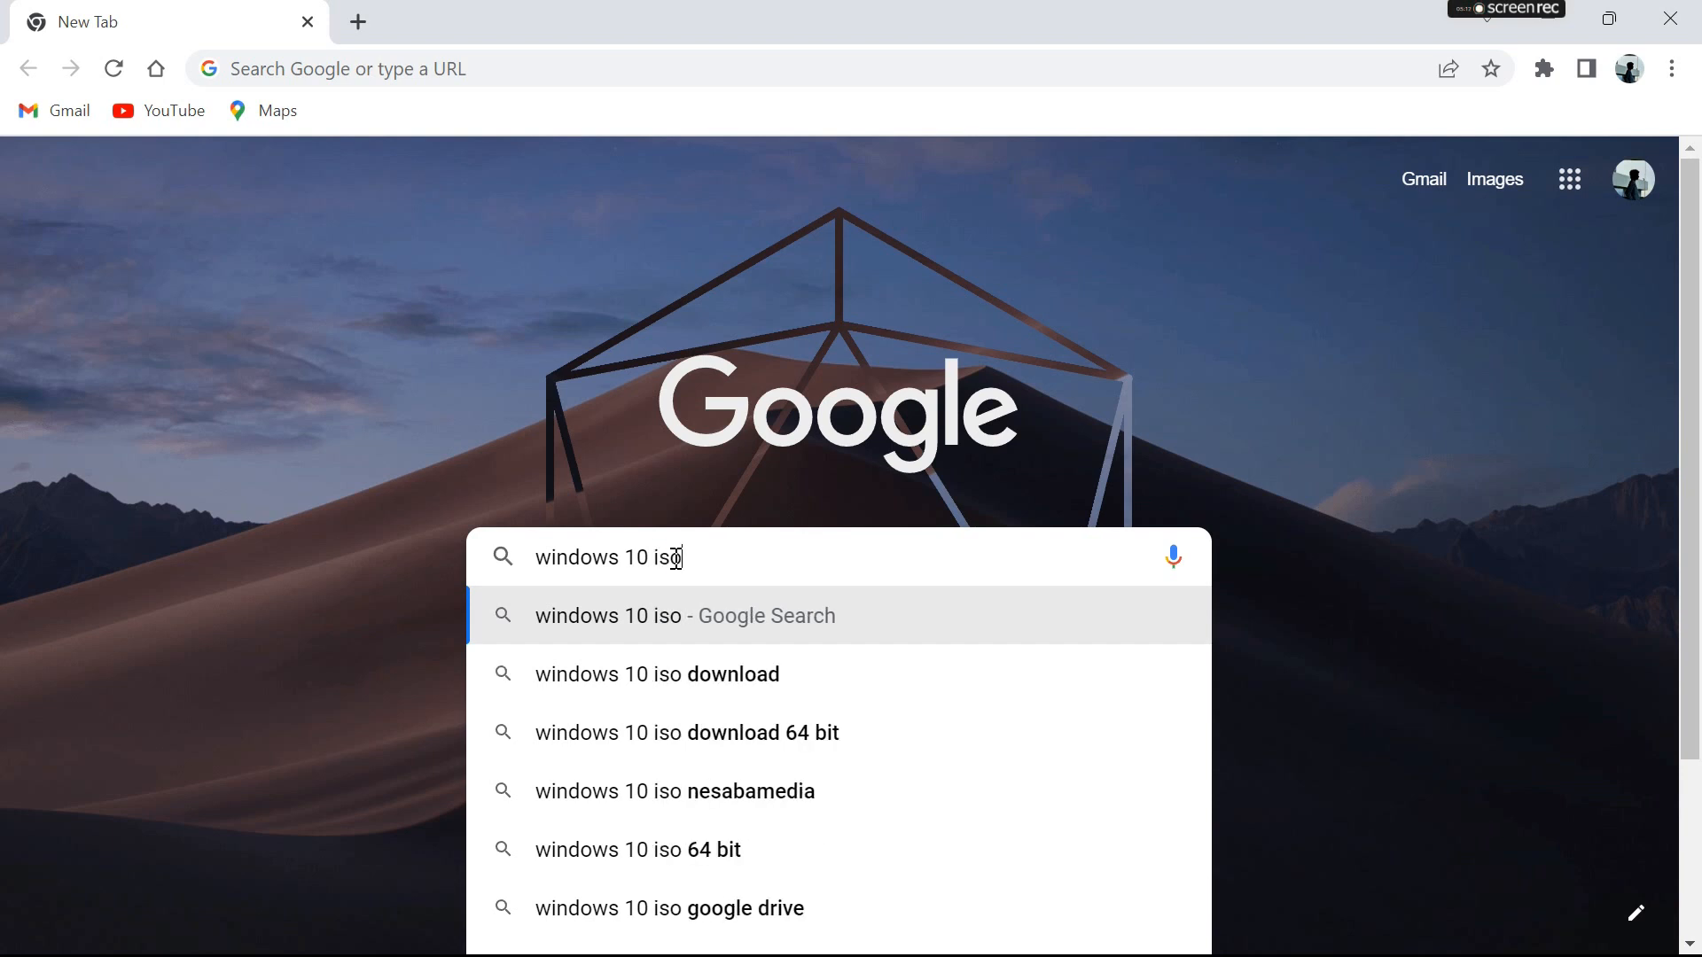
pyautogui.press('Return')
pyautogui.click(654, 400)
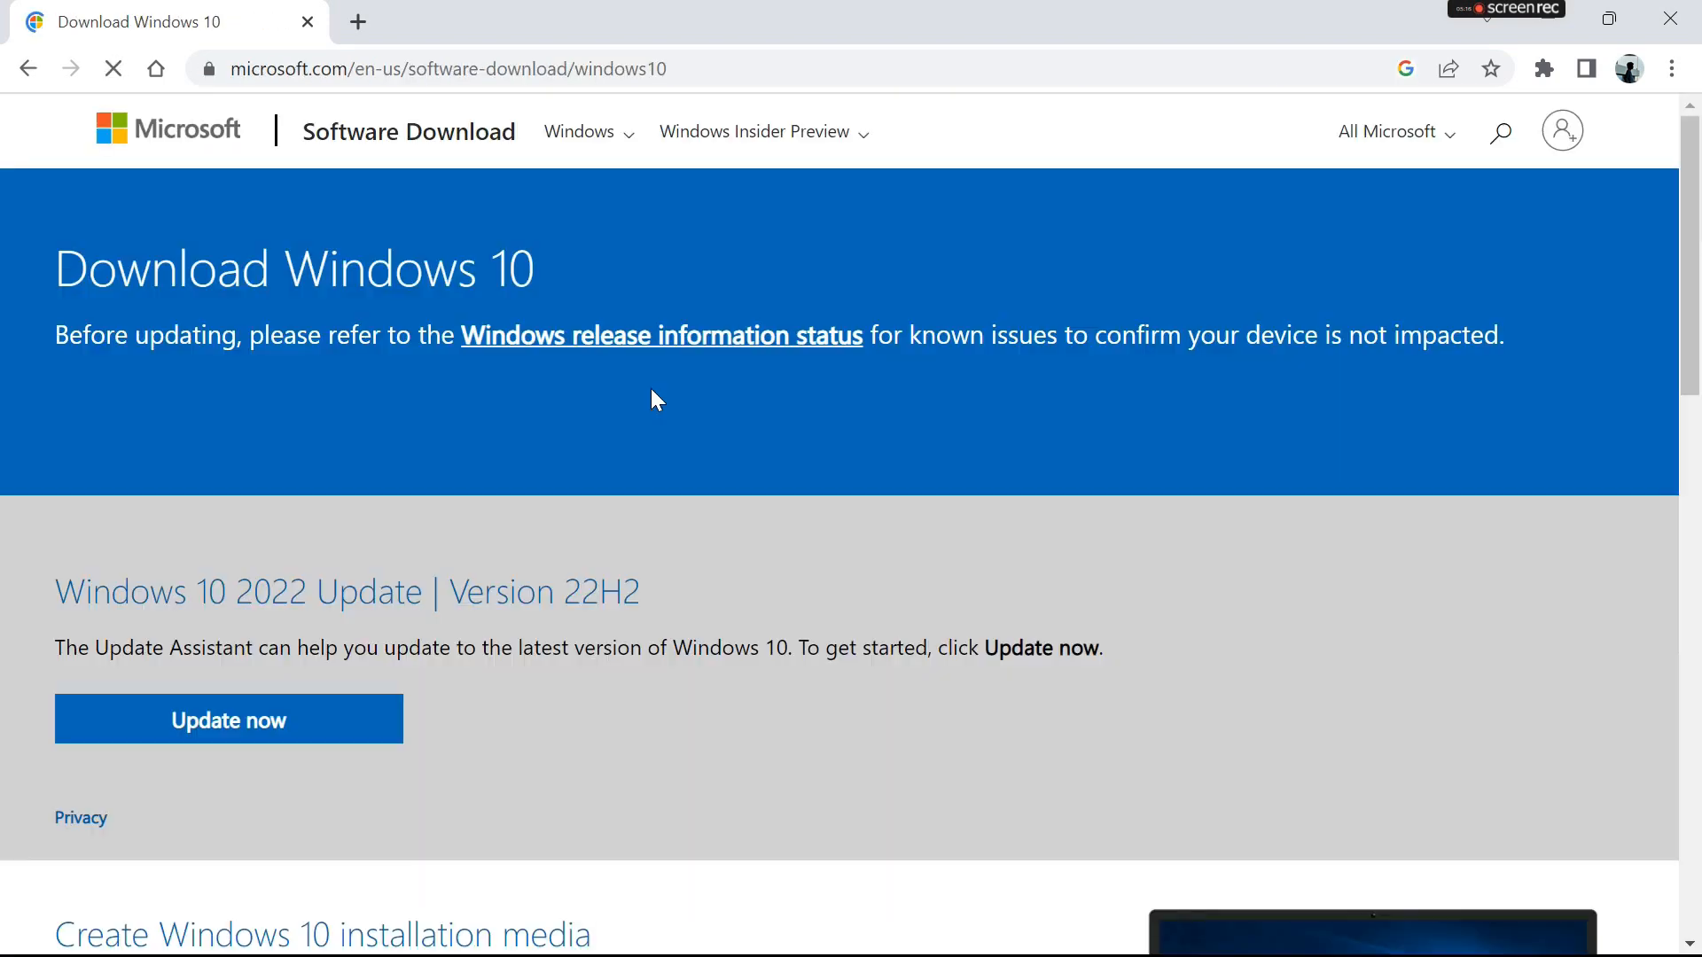
# - Download the Windows 10 media creation tool, MediaCreationTool22H2.exe, from the installation media section
pyautogui.scroll(-4, 381, 580)
pyautogui.scroll(-3, 381, 592)
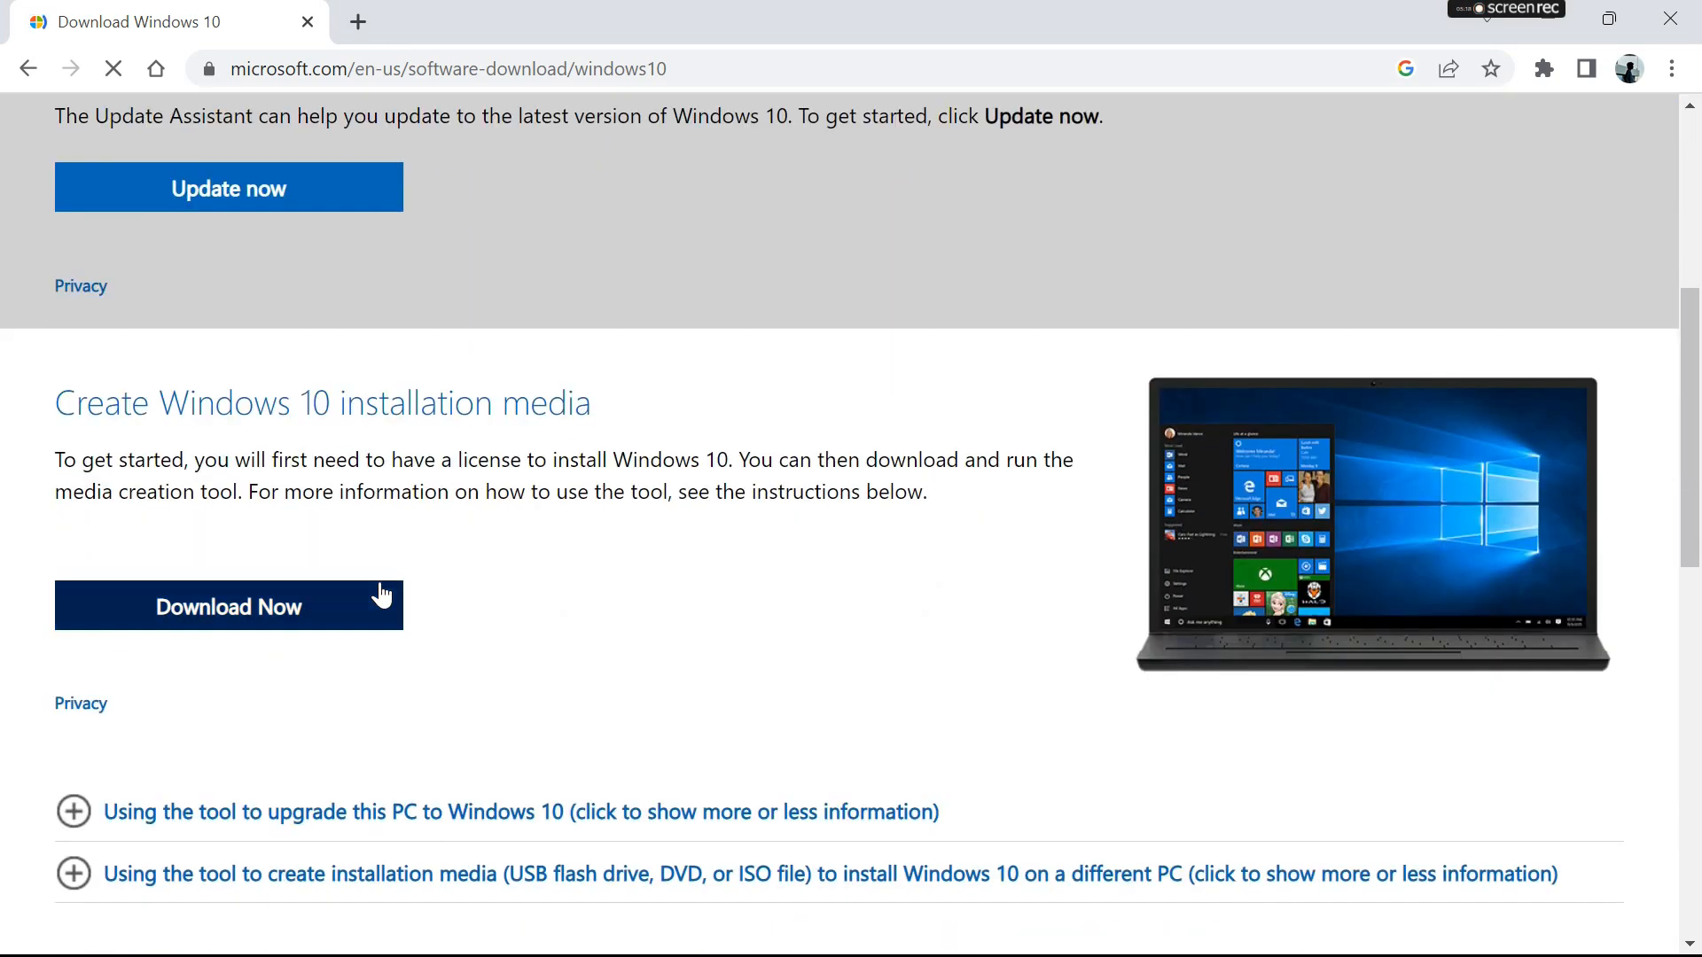
pyautogui.click(346, 494)
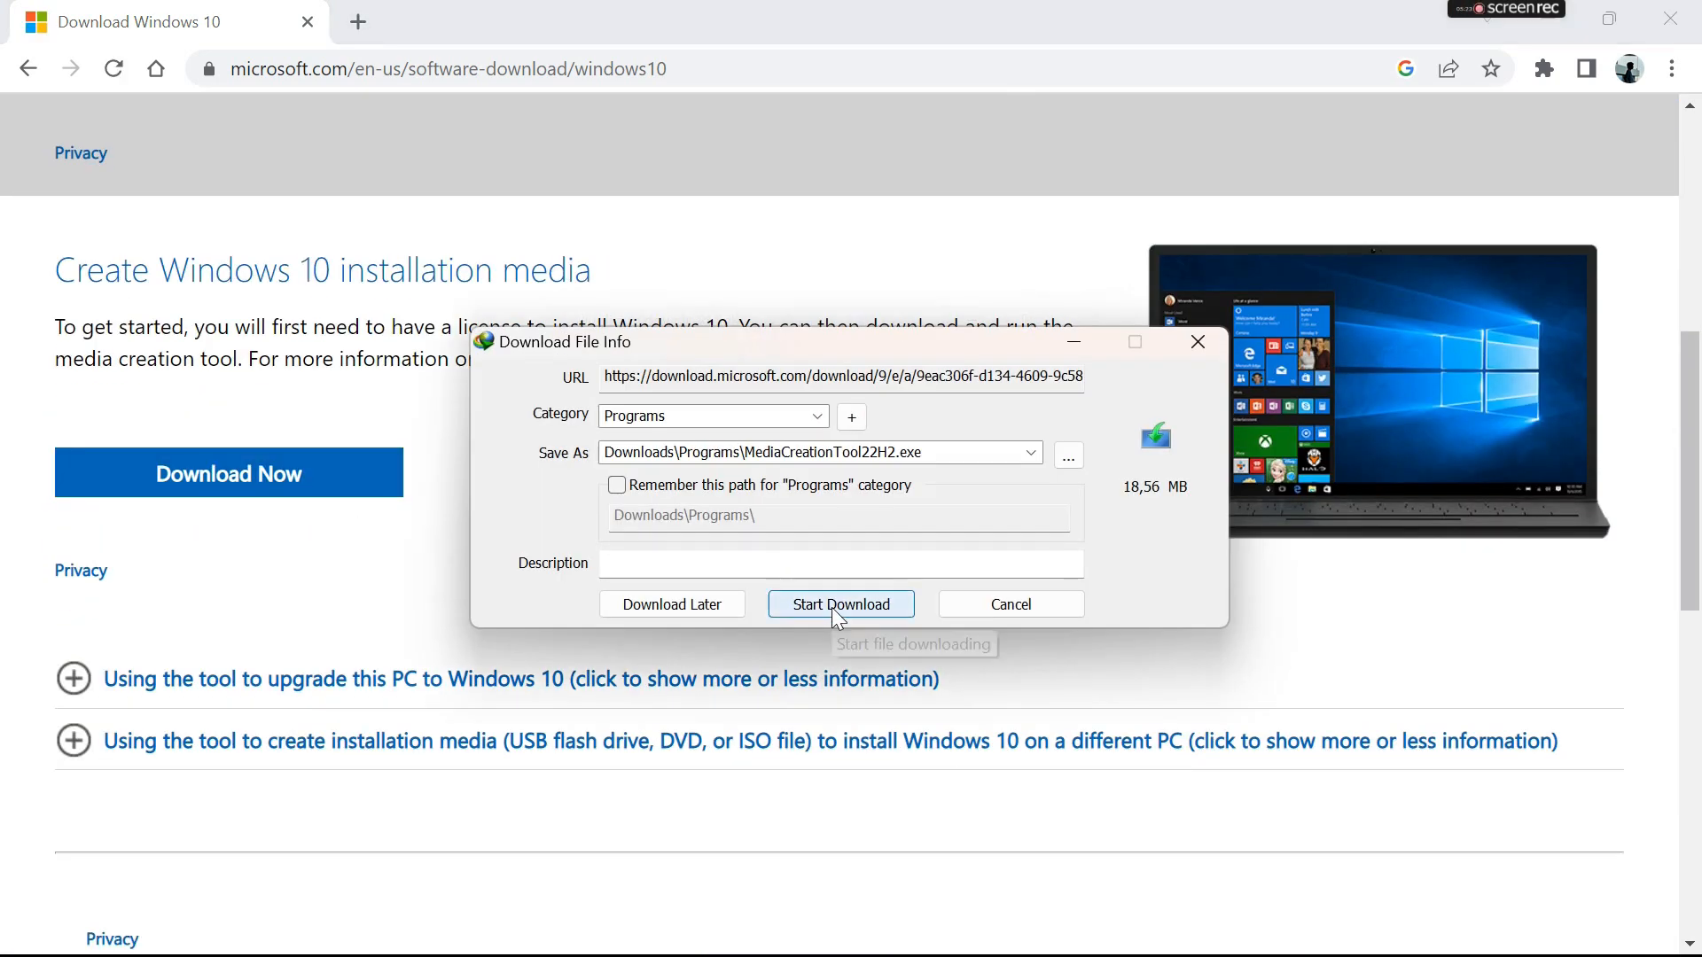
pyautogui.click(831, 608)
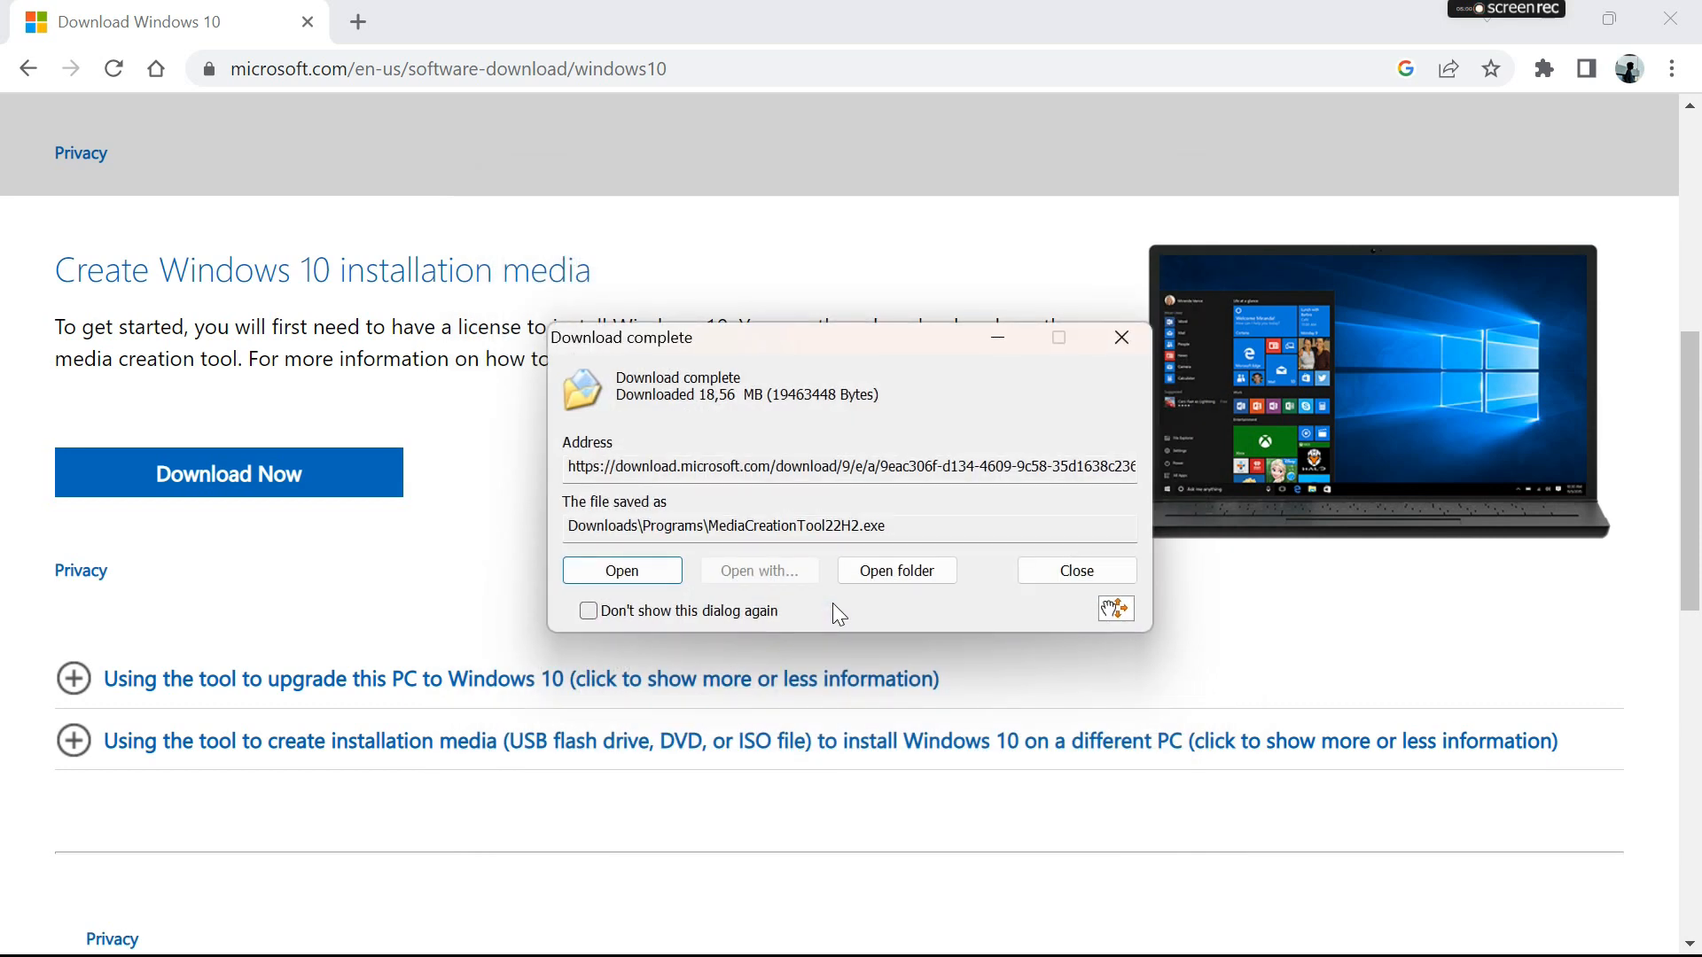
# - Run the media creation tool and choose to create installation media for another PC with the recommended language, edition and architecture
pyautogui.click(622, 571)
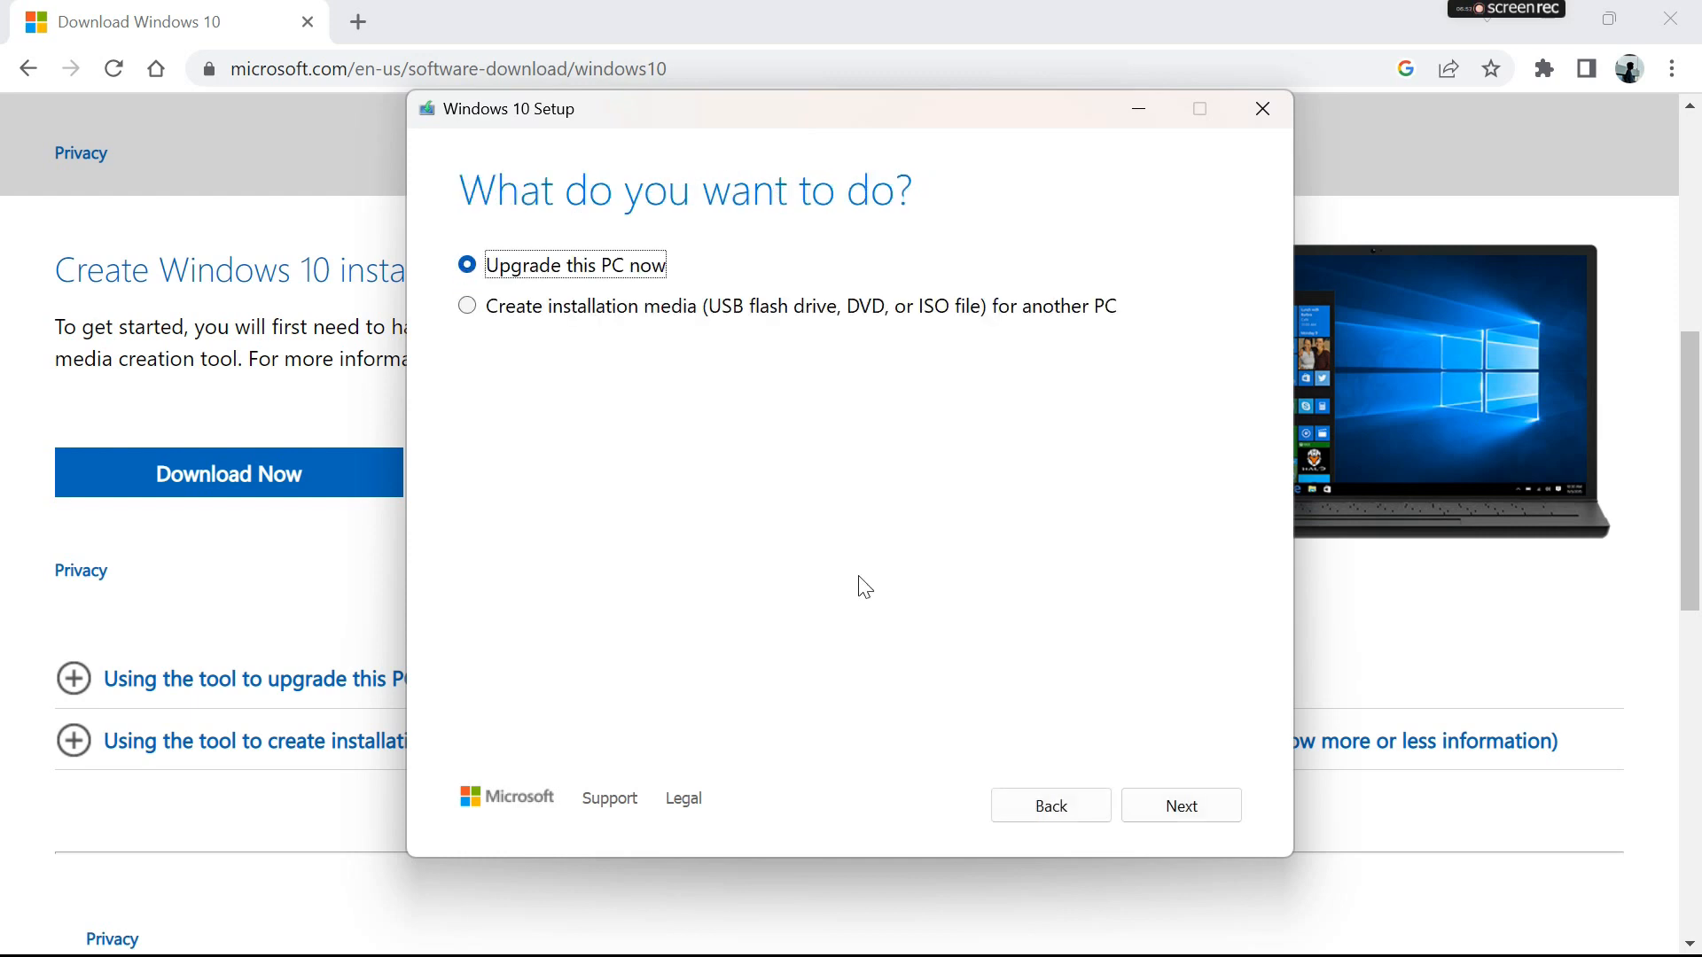
pyautogui.click(621, 314)
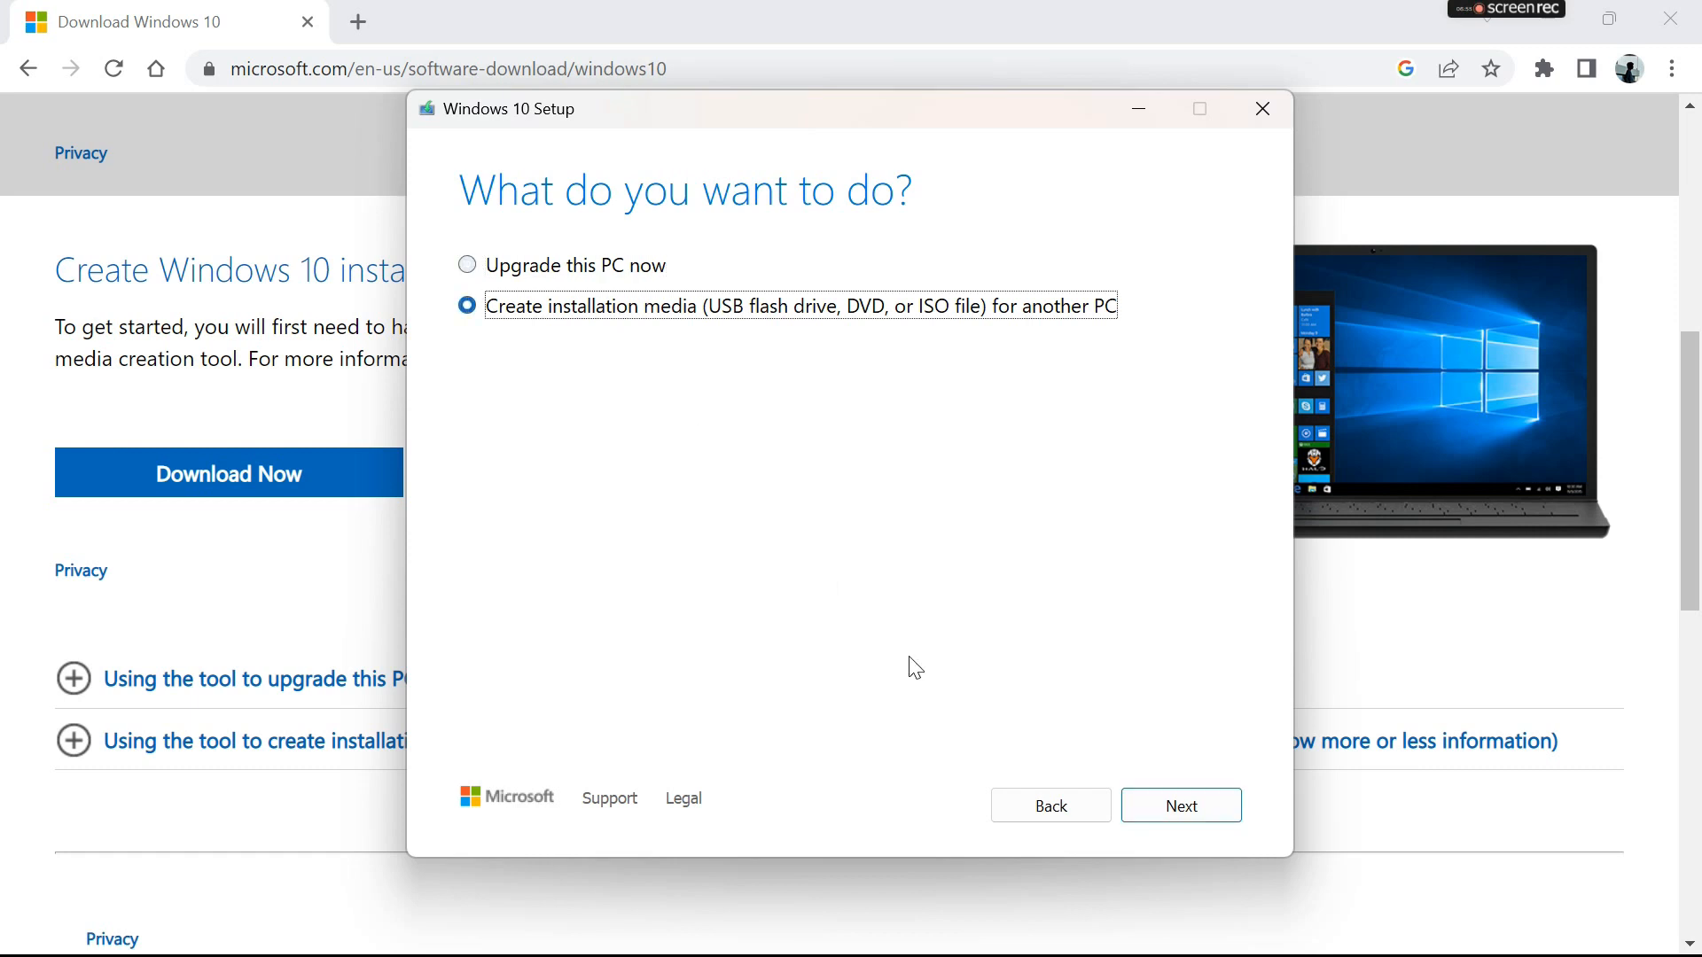
pyautogui.click(1149, 811)
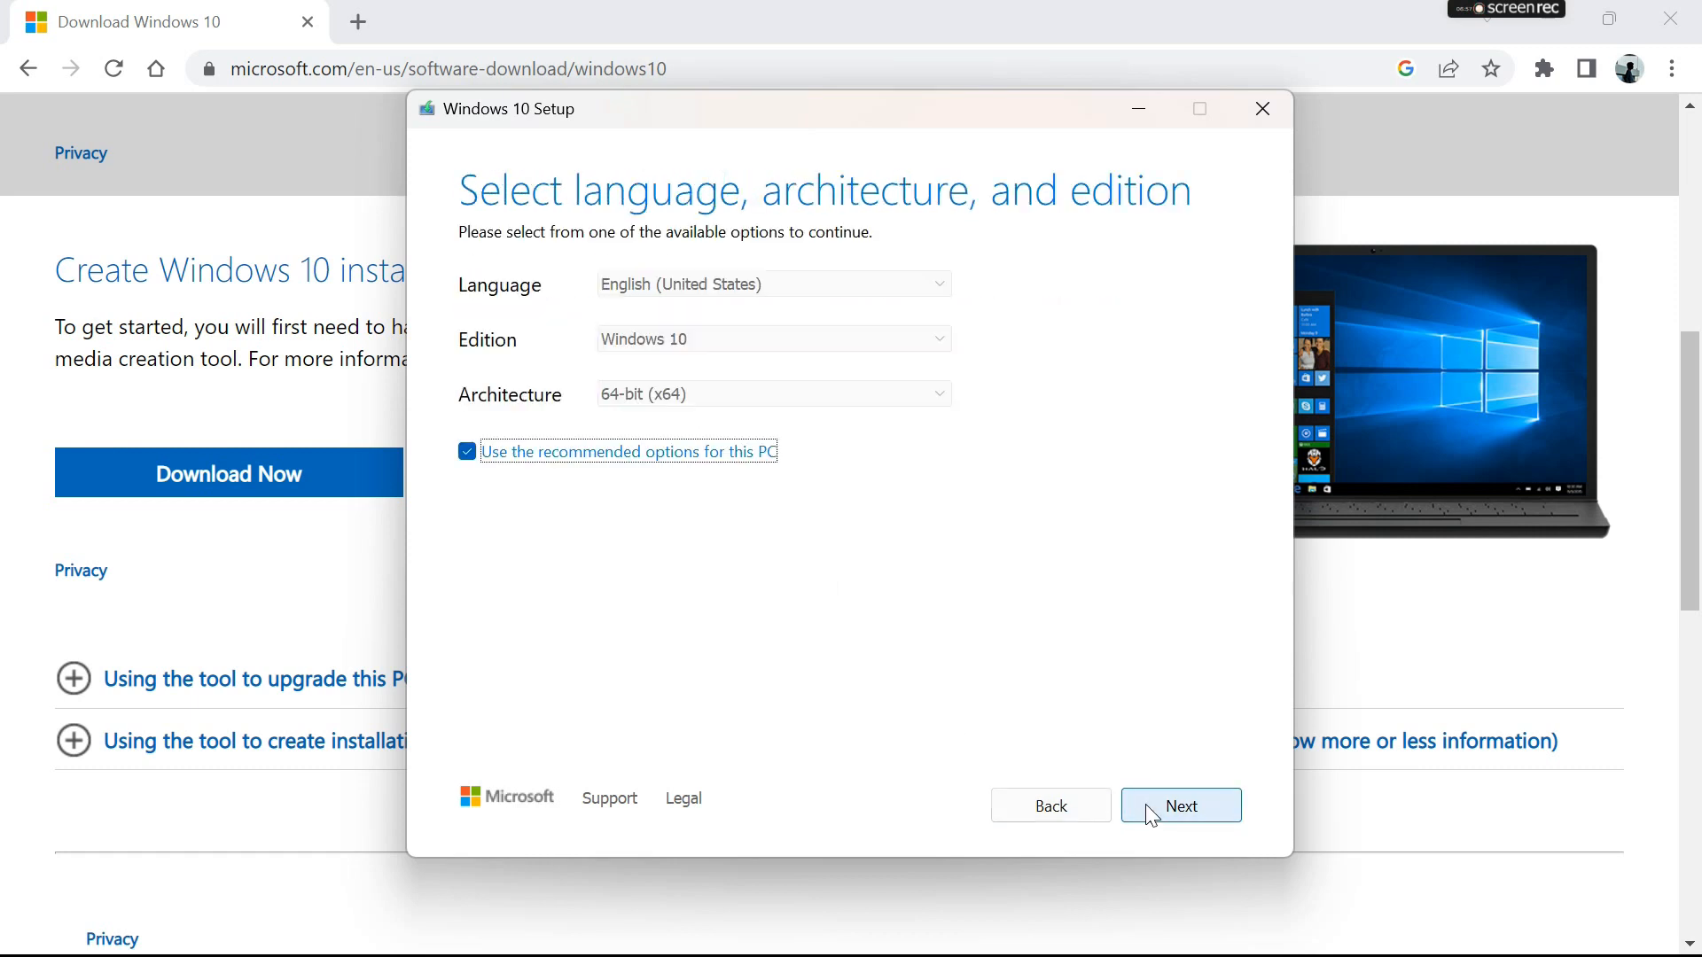
pyautogui.click(1150, 811)
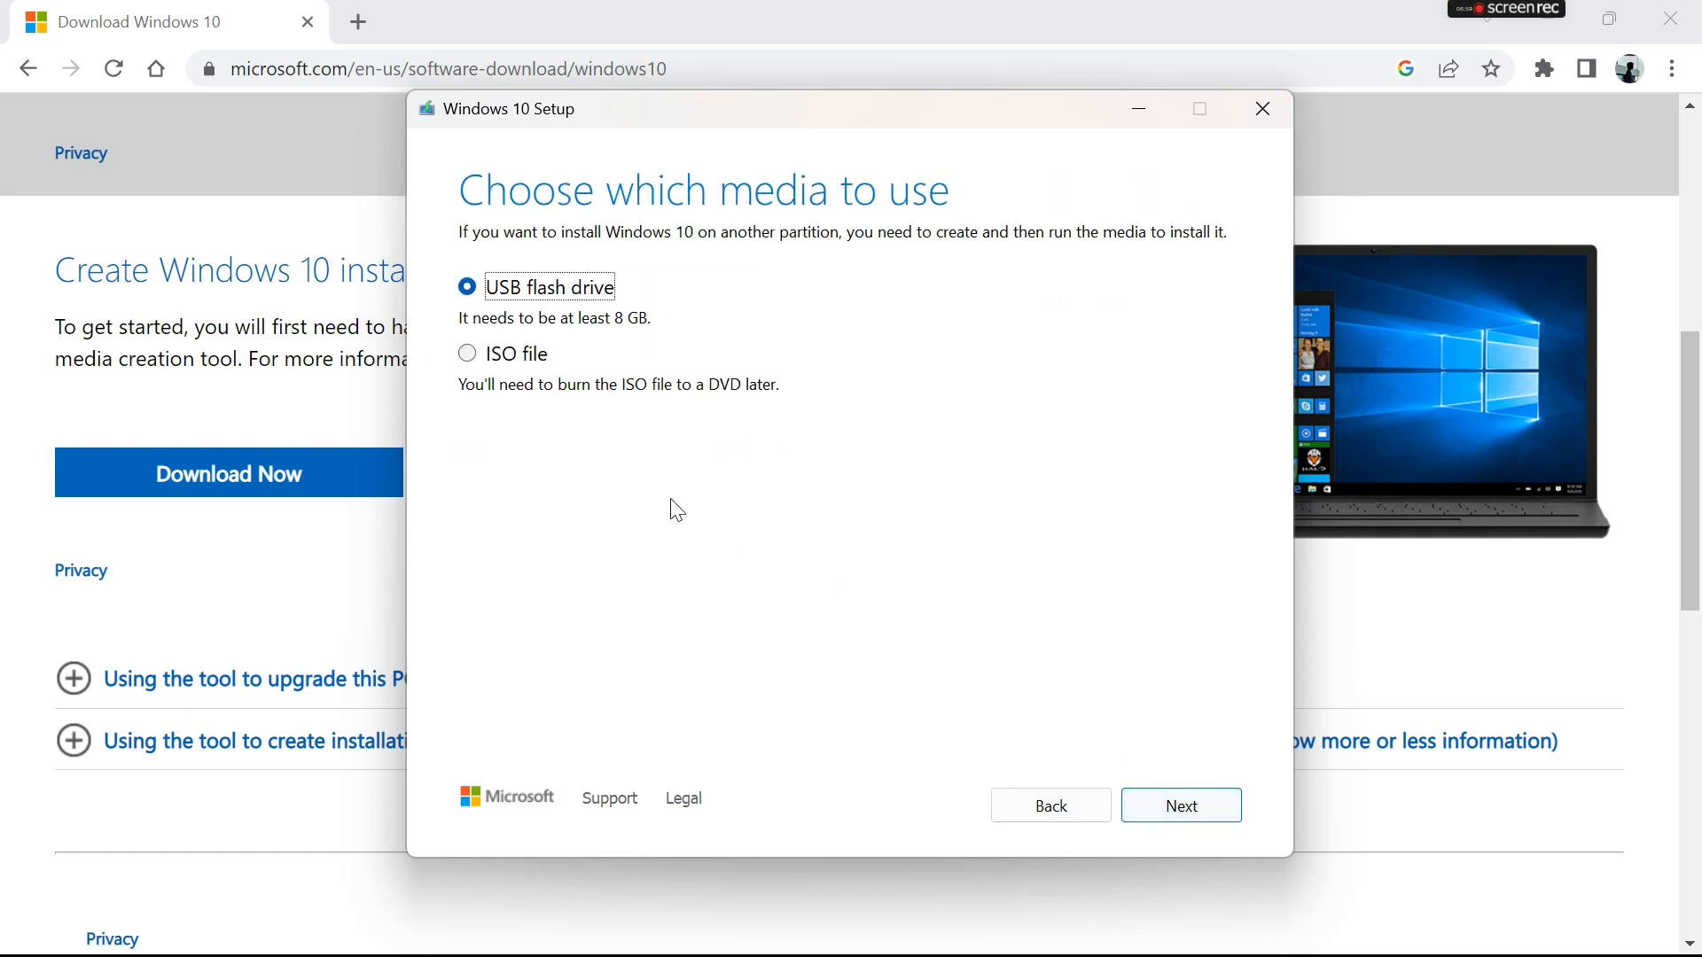
# - Choose ISO file as the media and save it as Windows.iso in the Documents folder inside Downloads
pyautogui.click(501, 359)
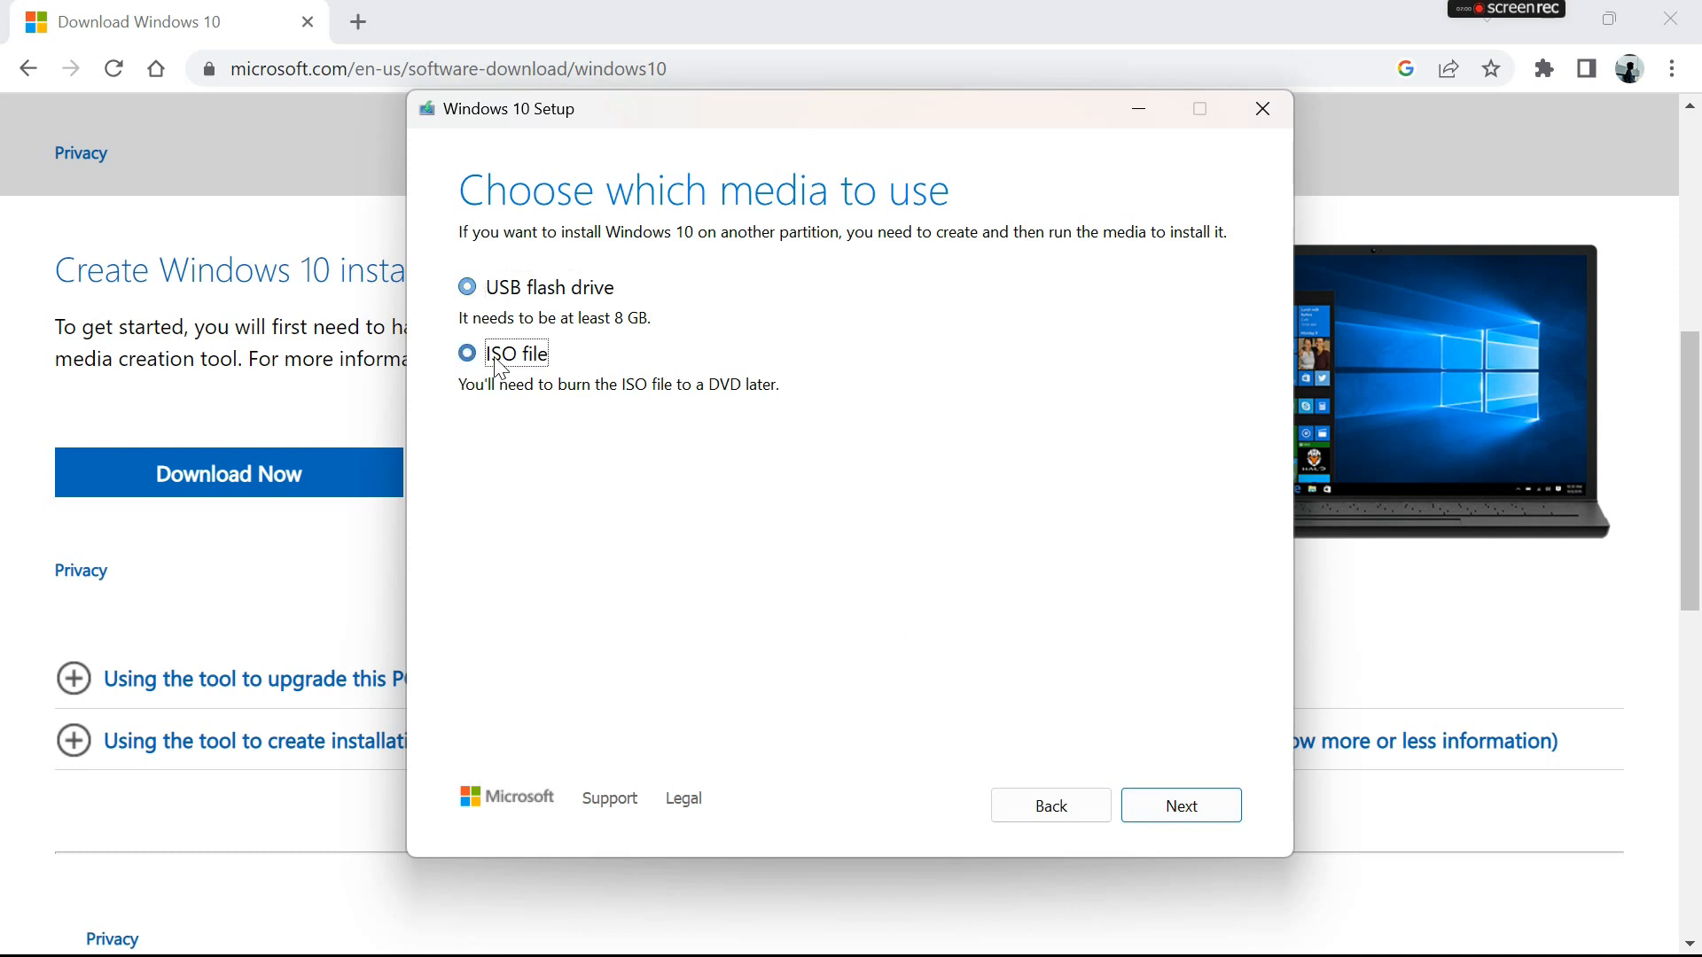
pyautogui.click(1167, 817)
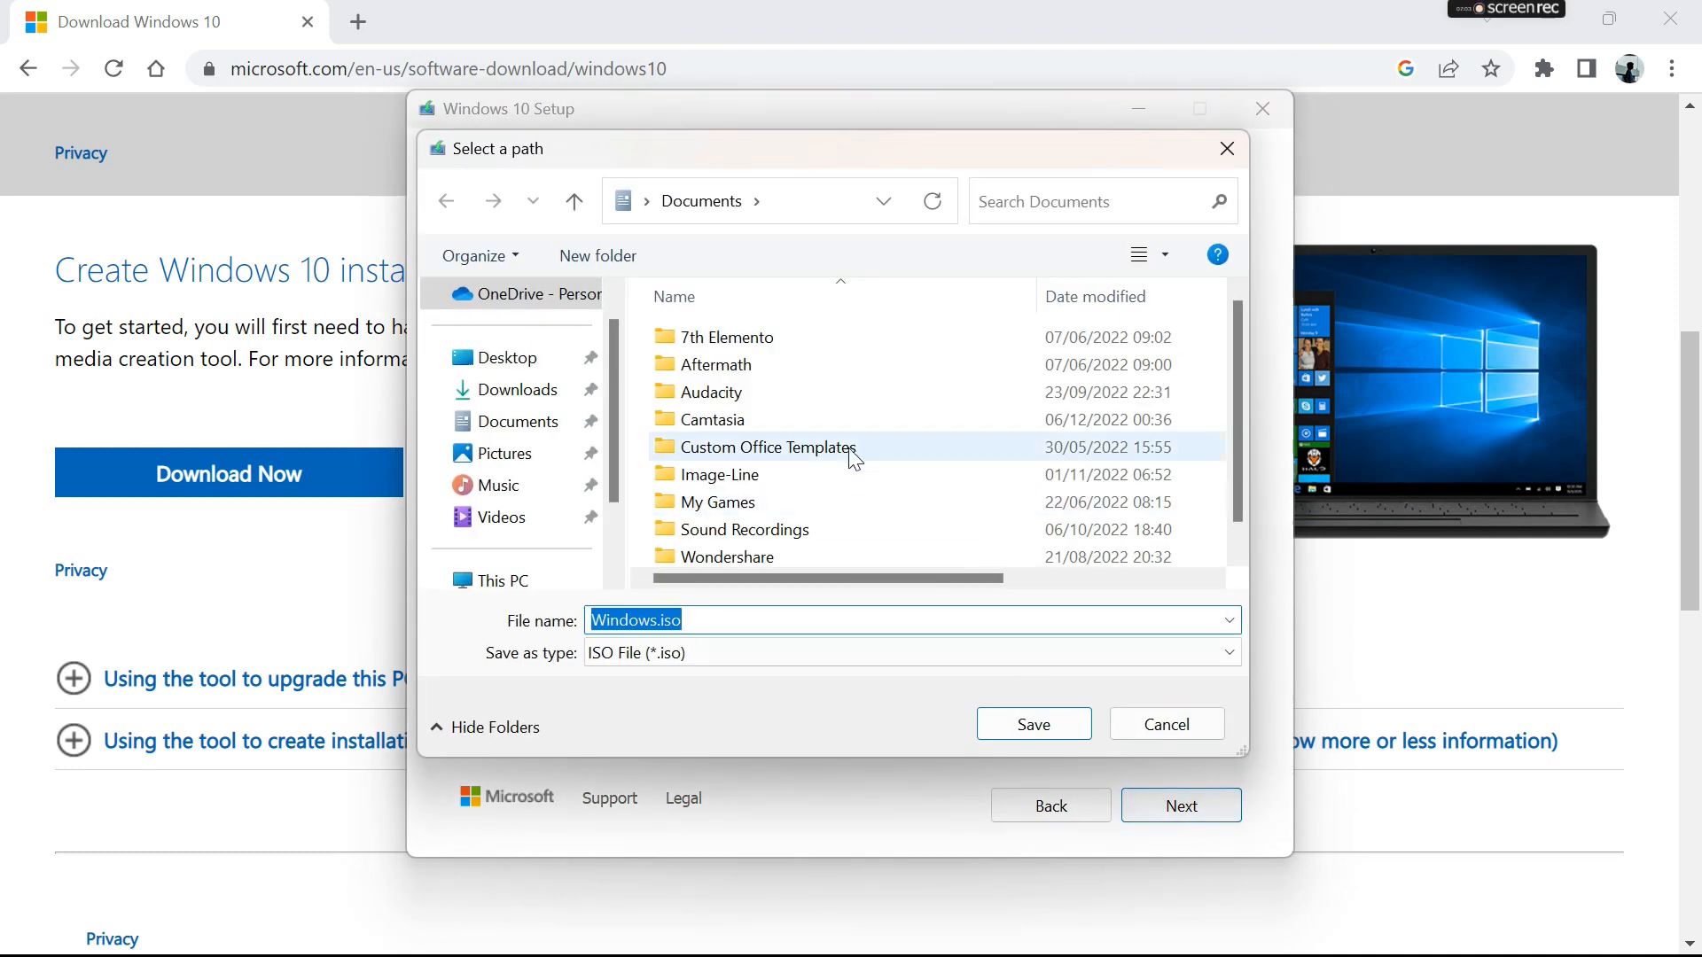
pyautogui.scroll(-3, 494, 456)
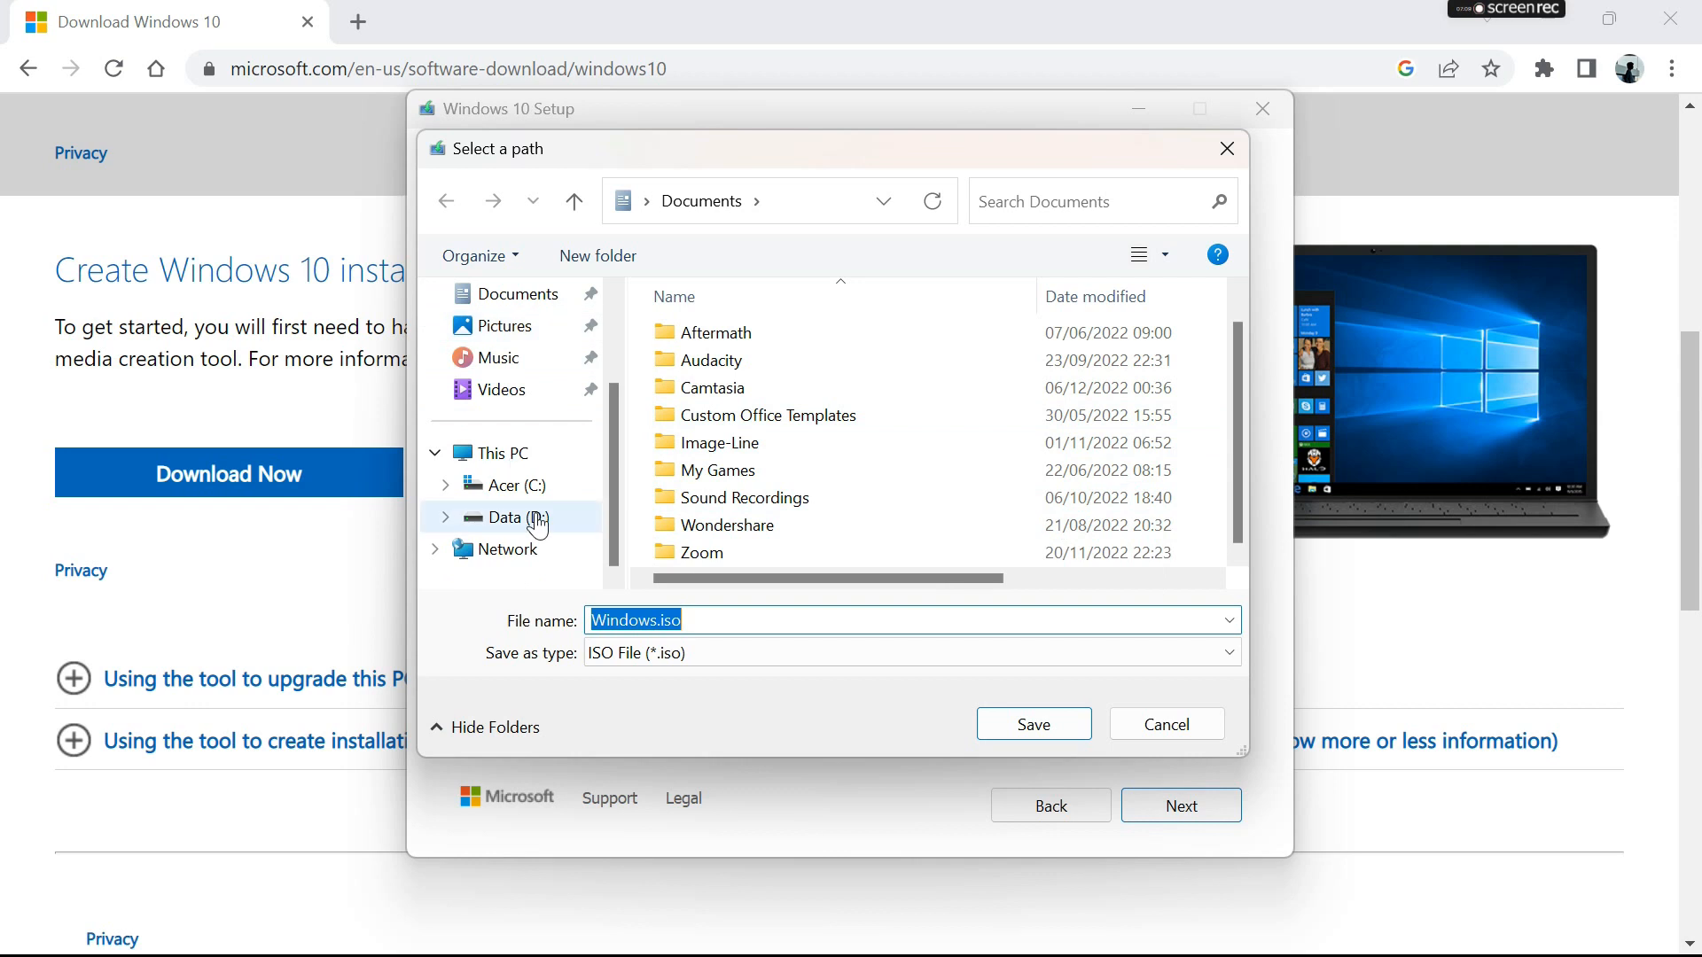
pyautogui.scroll(3, 458, 422)
pyautogui.click(497, 355)
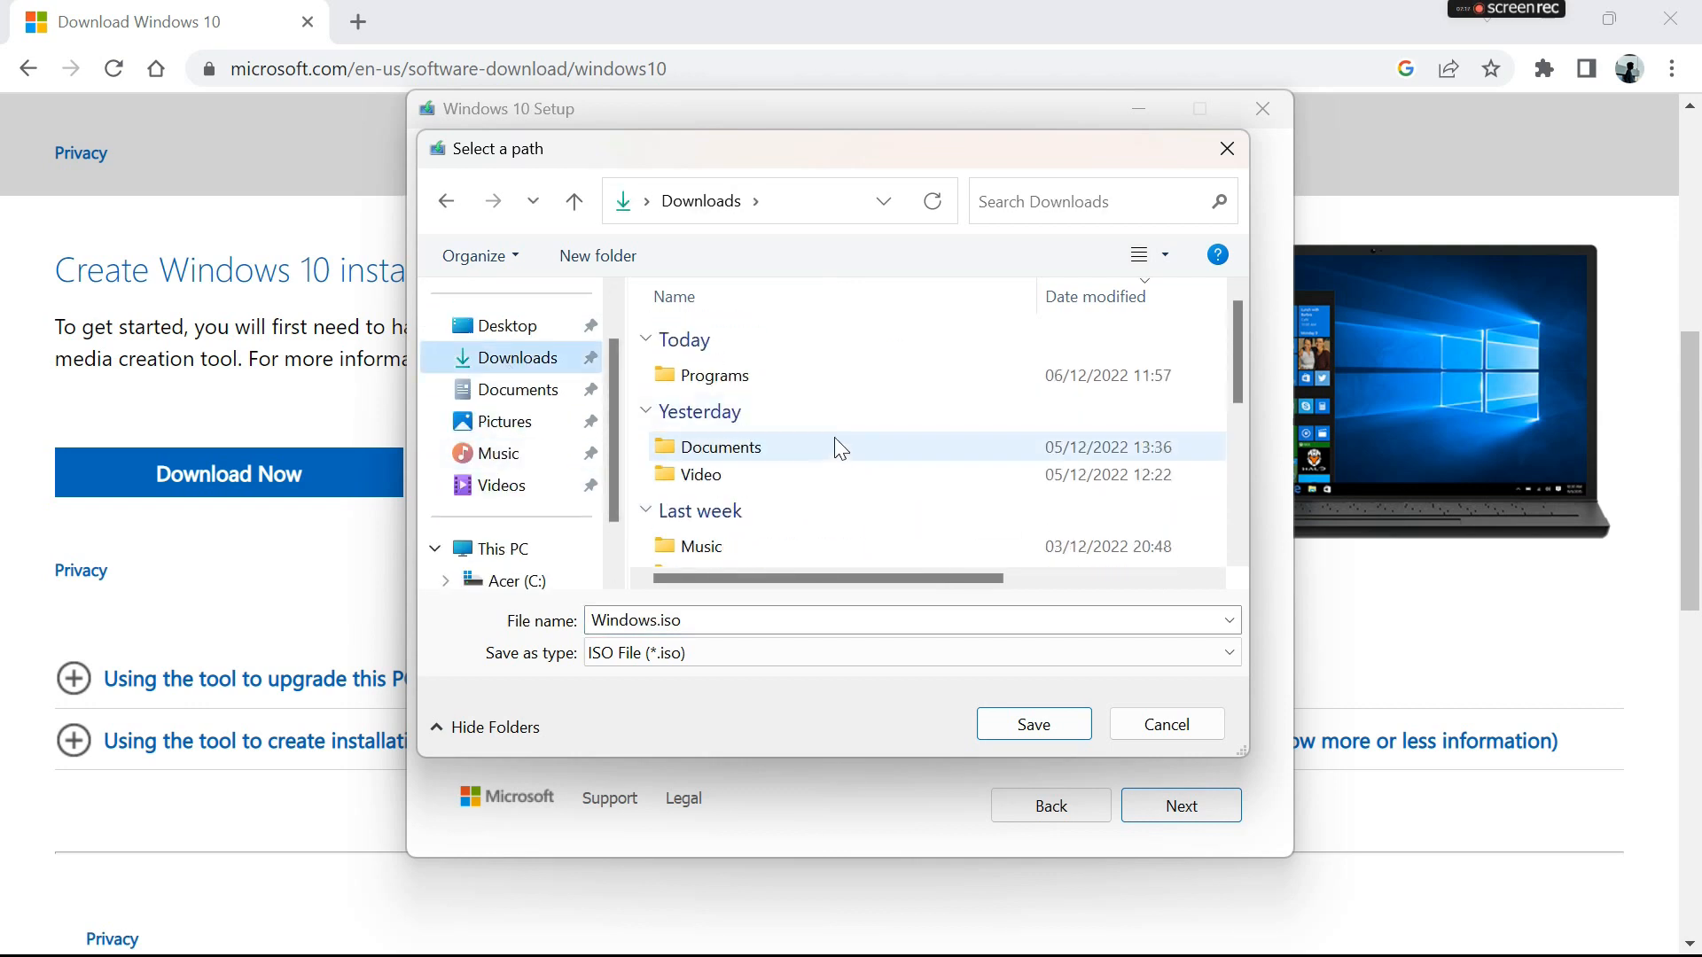
pyautogui.doubleClick(837, 439)
pyautogui.click(1035, 723)
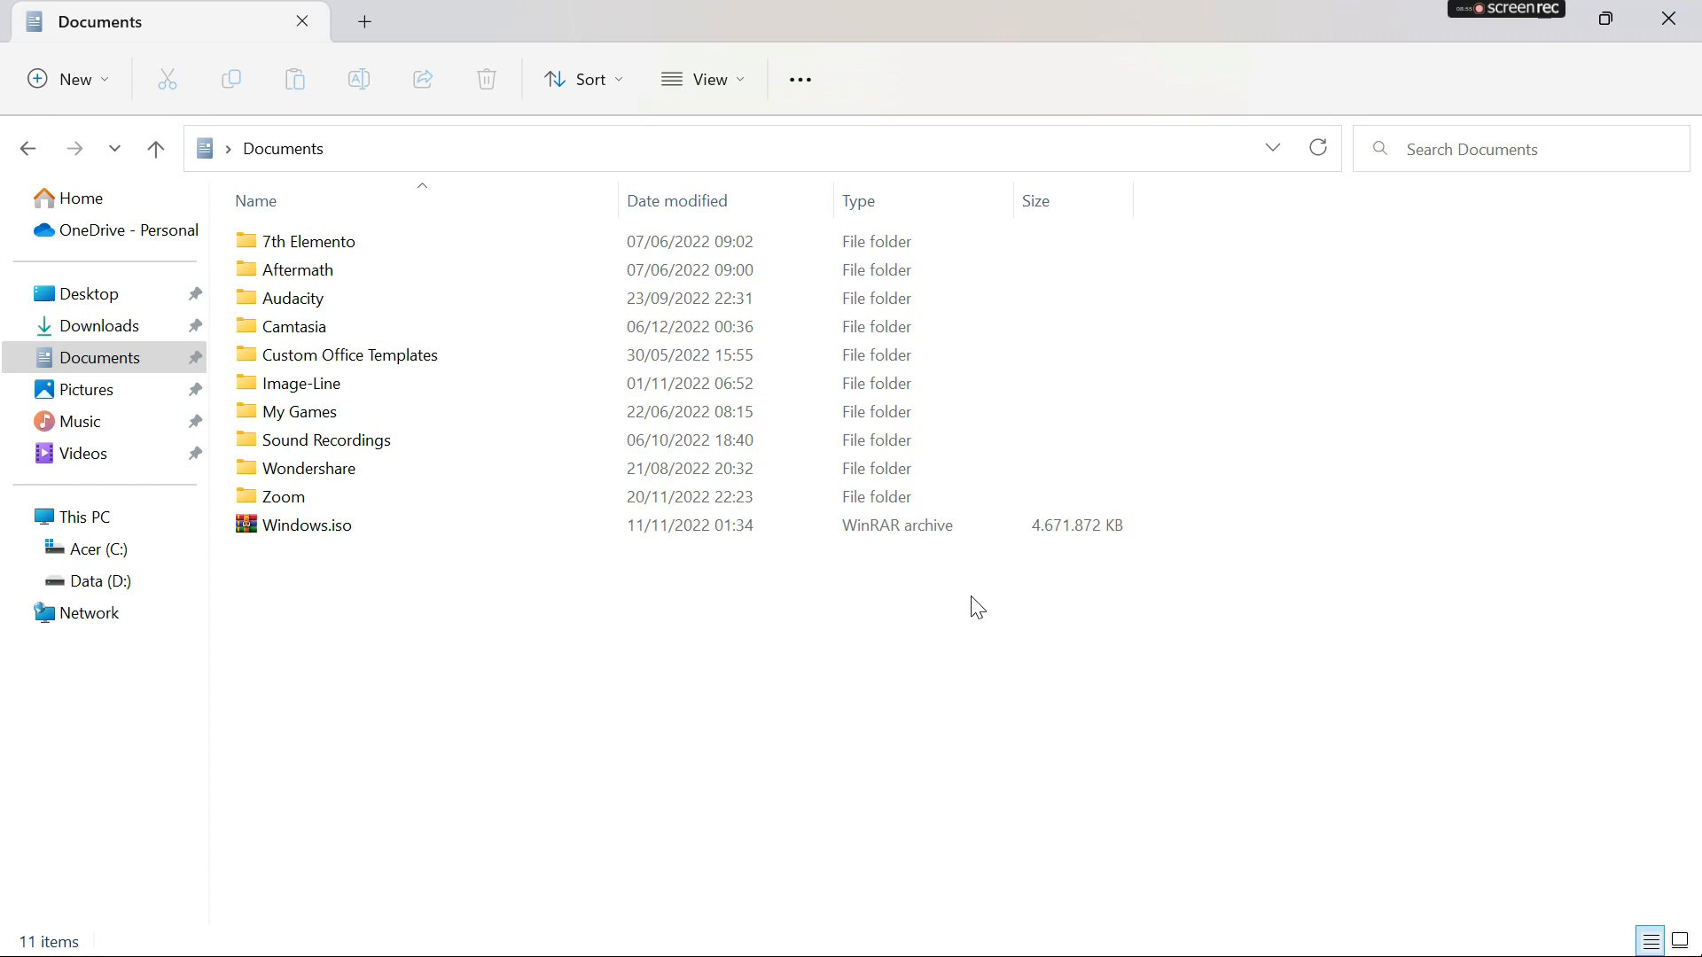
# - Switch to Oracle VM VirtualBox Manager and start creating a new virtual machine named Windows10
pyautogui.press('super')
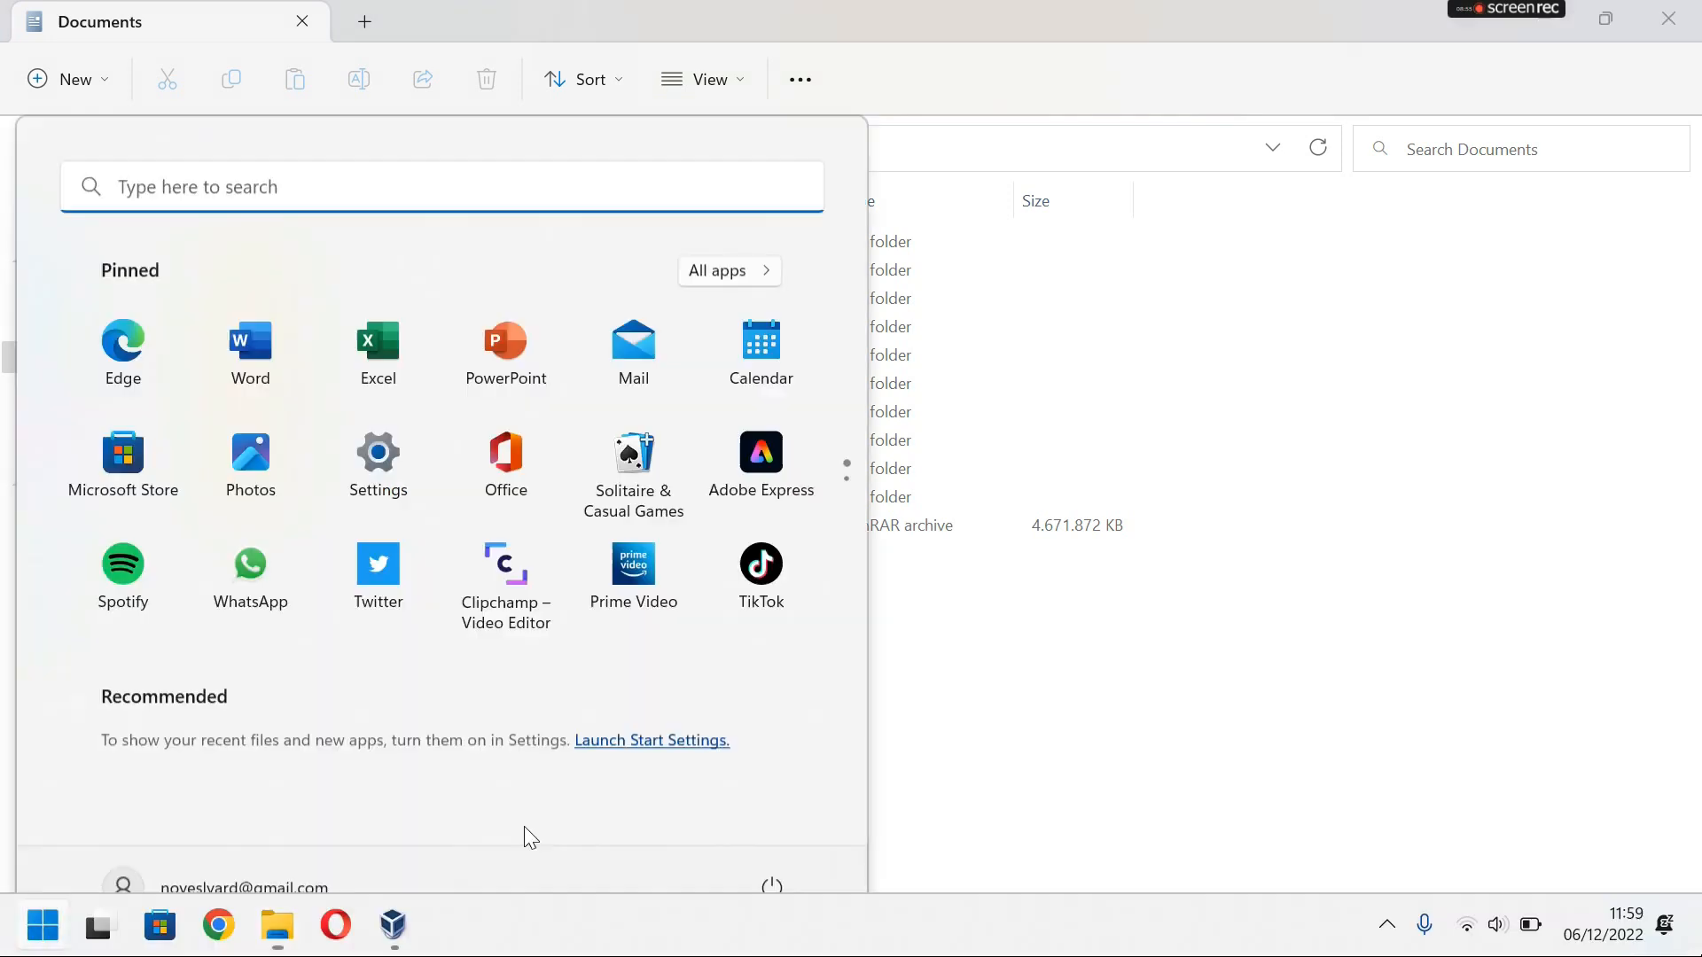
pyautogui.click(391, 938)
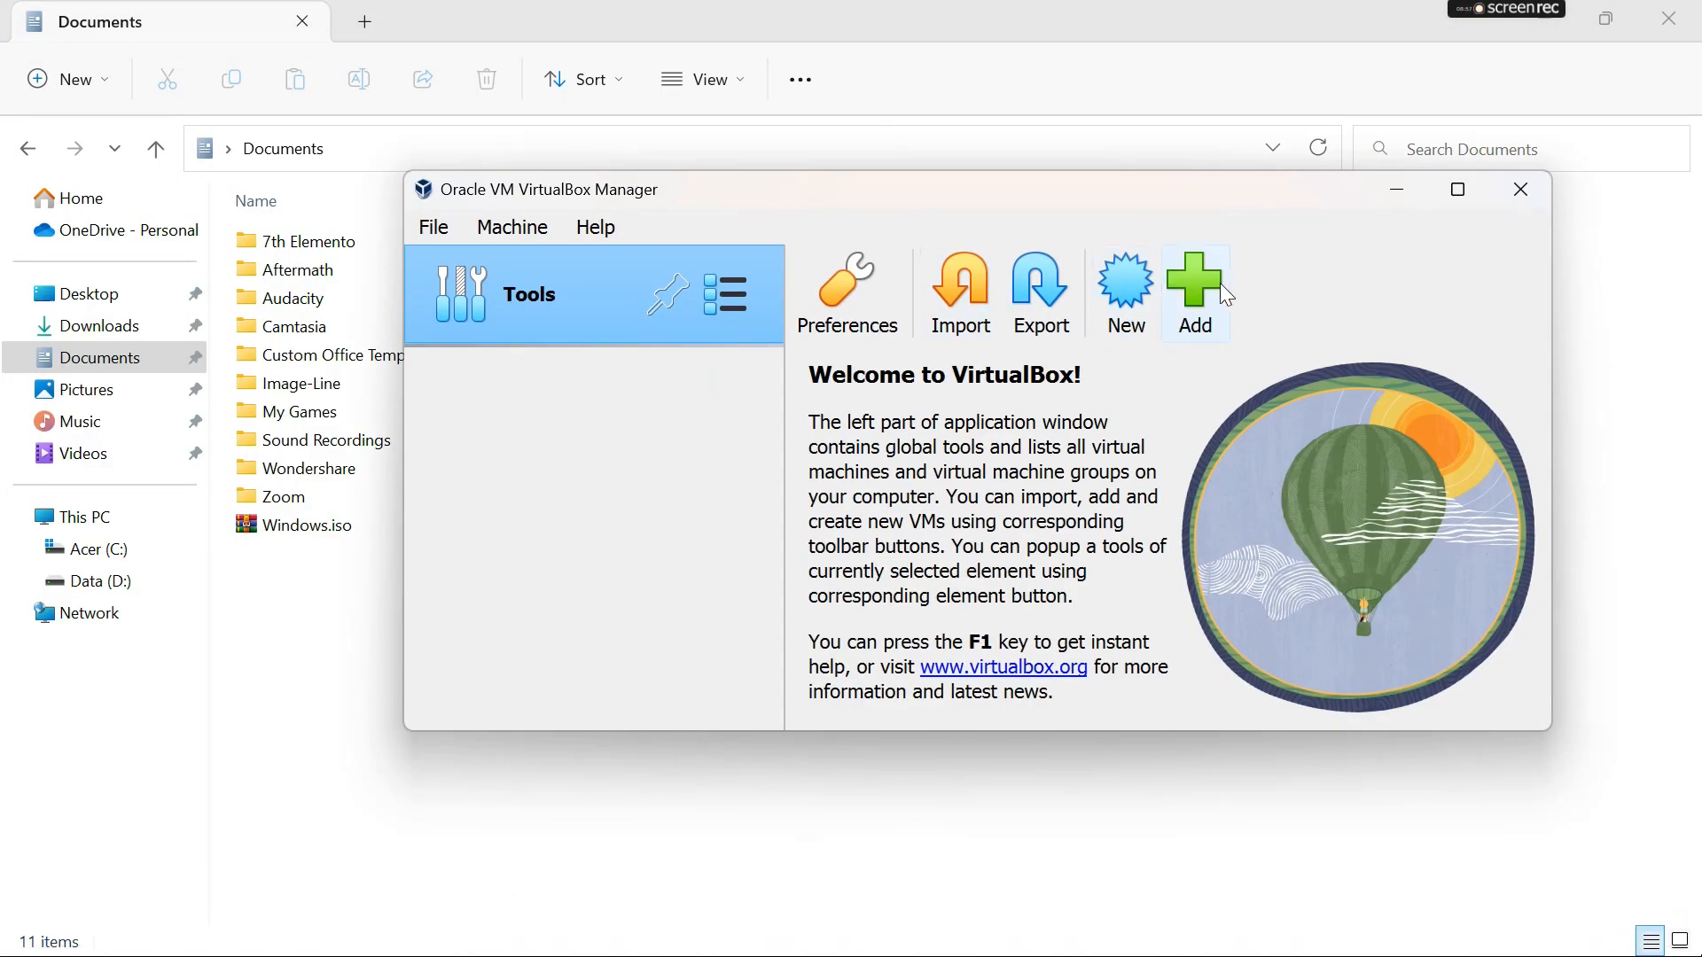
pyautogui.click(1125, 292)
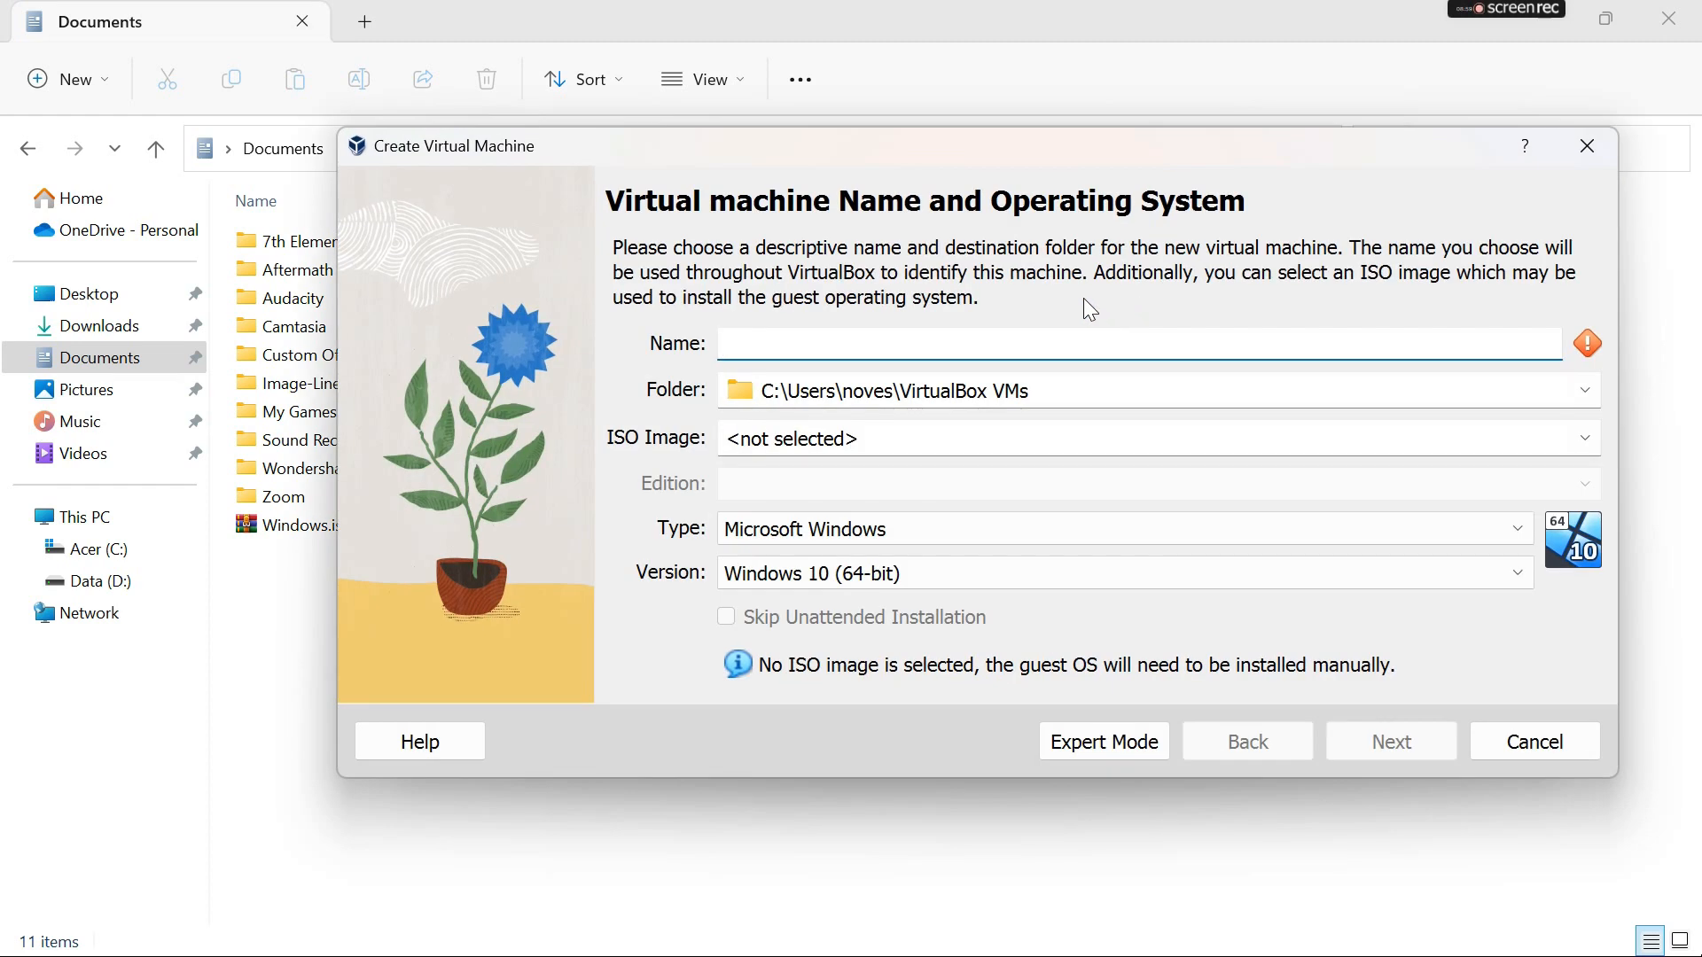
pyautogui.click(1014, 333)
pyautogui.press('capslock')
pyautogui.write('WI')
pyautogui.press('capslock')
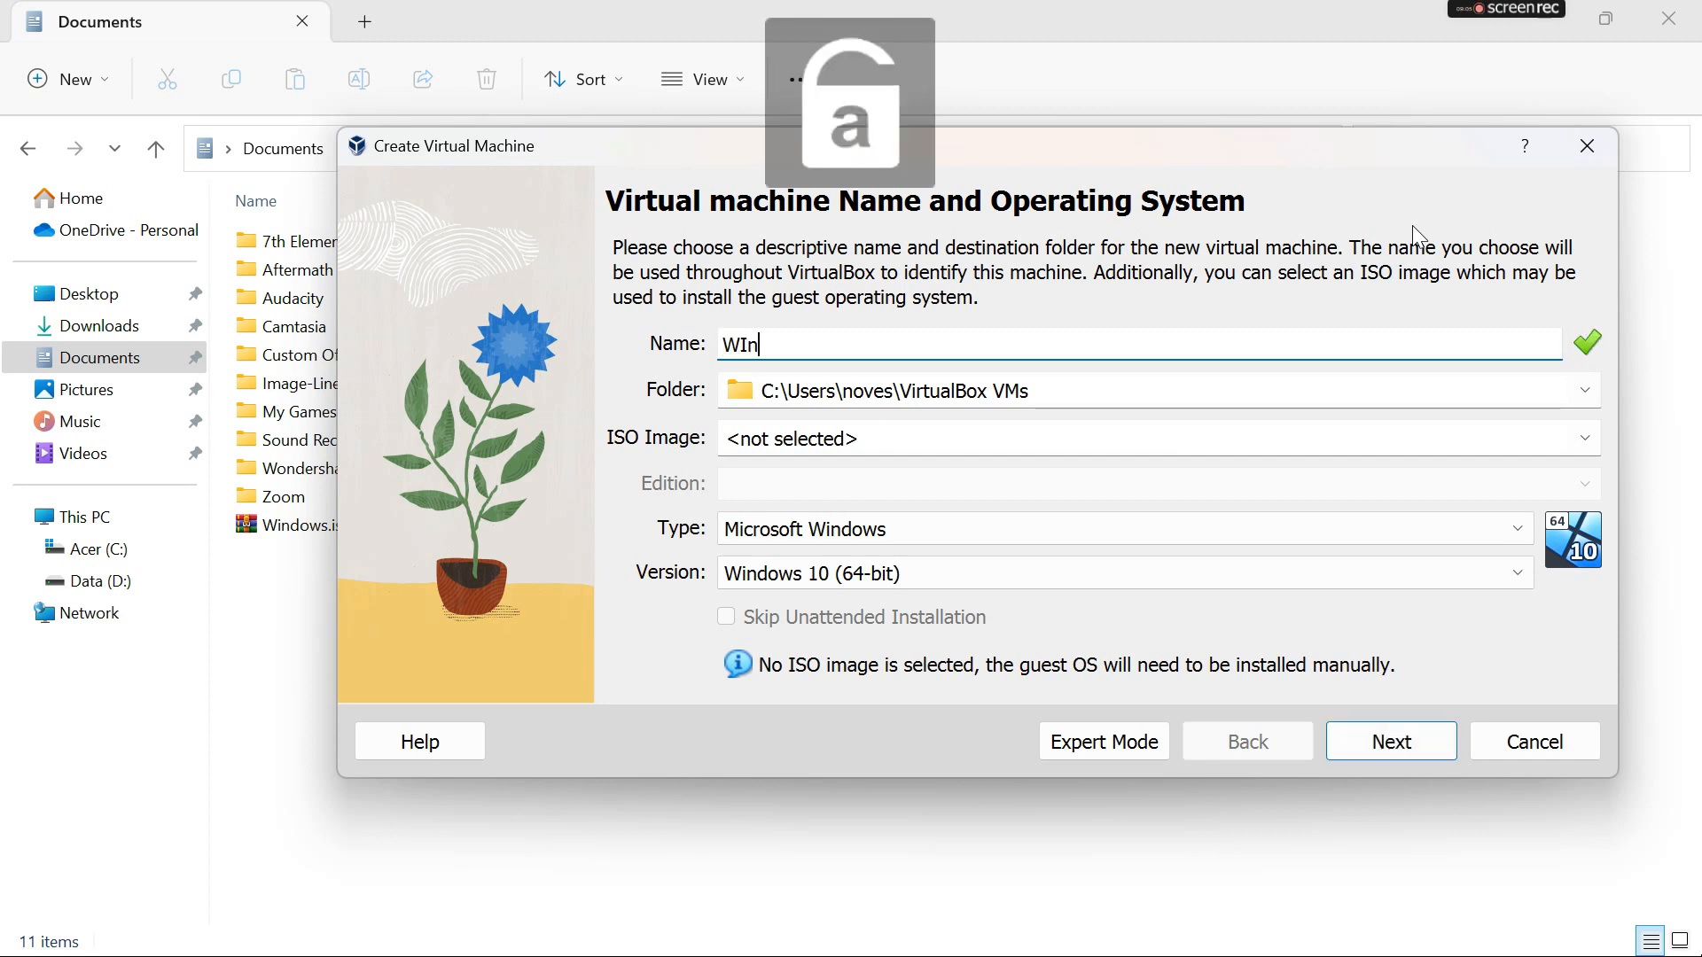
pyautogui.press('BackSpace')
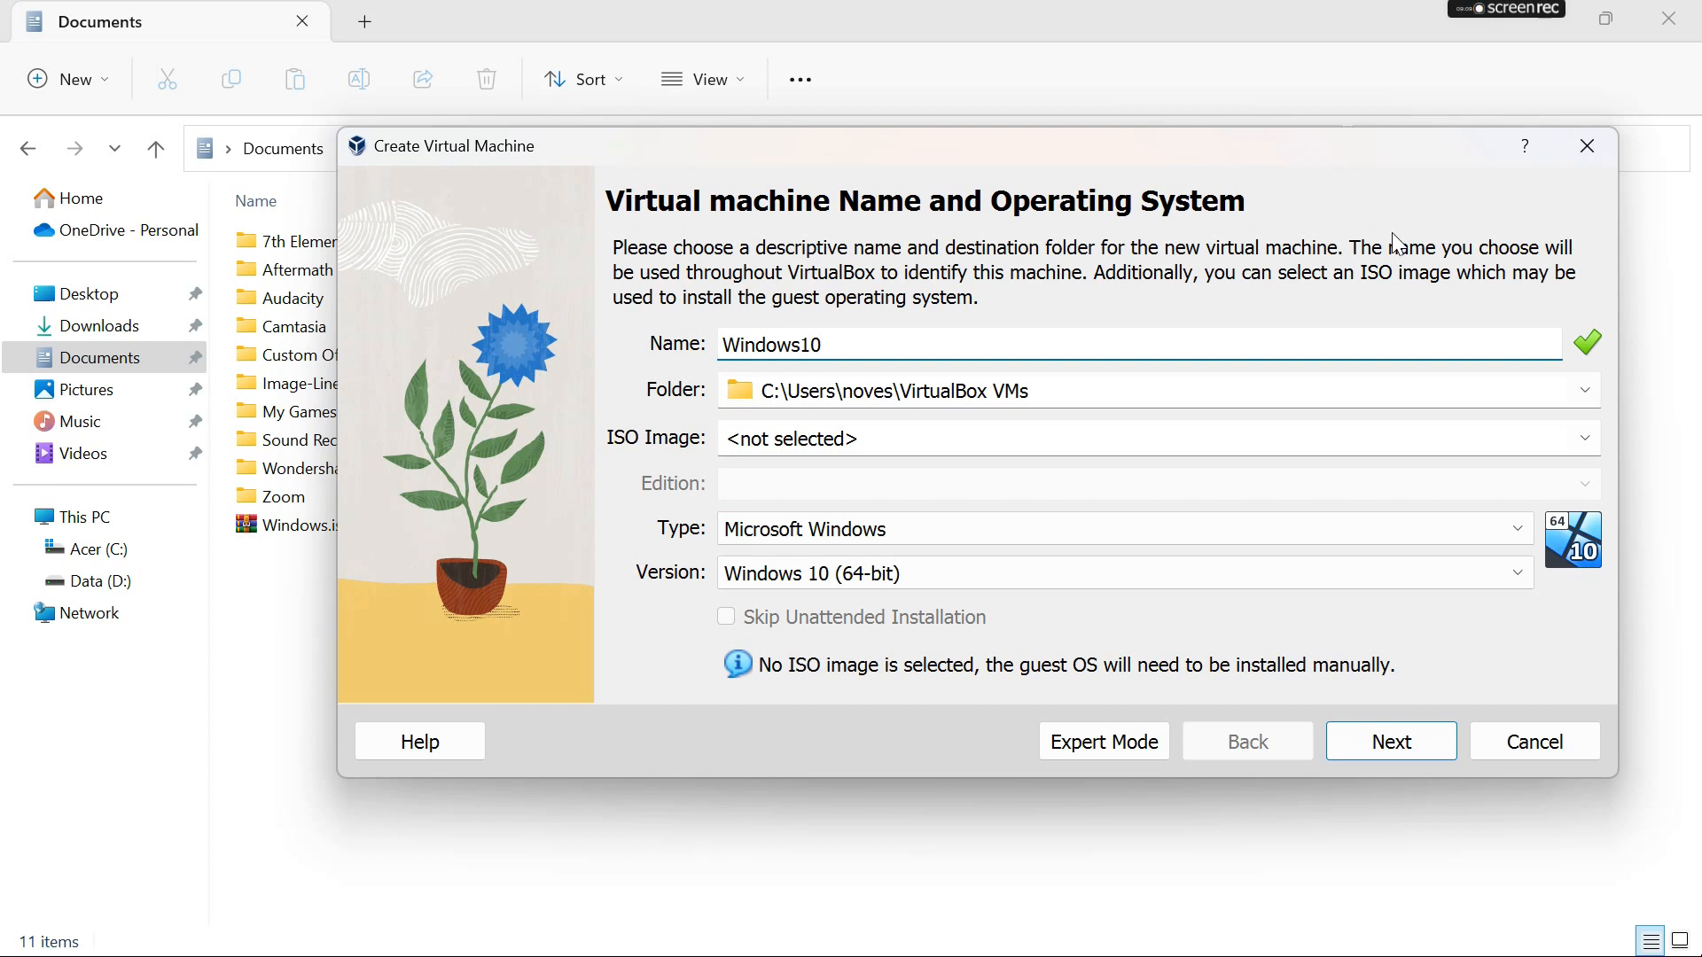
# - Choose Windows.iso from the Documents folder as the new virtual machine's ISO image
pyautogui.click(1085, 446)
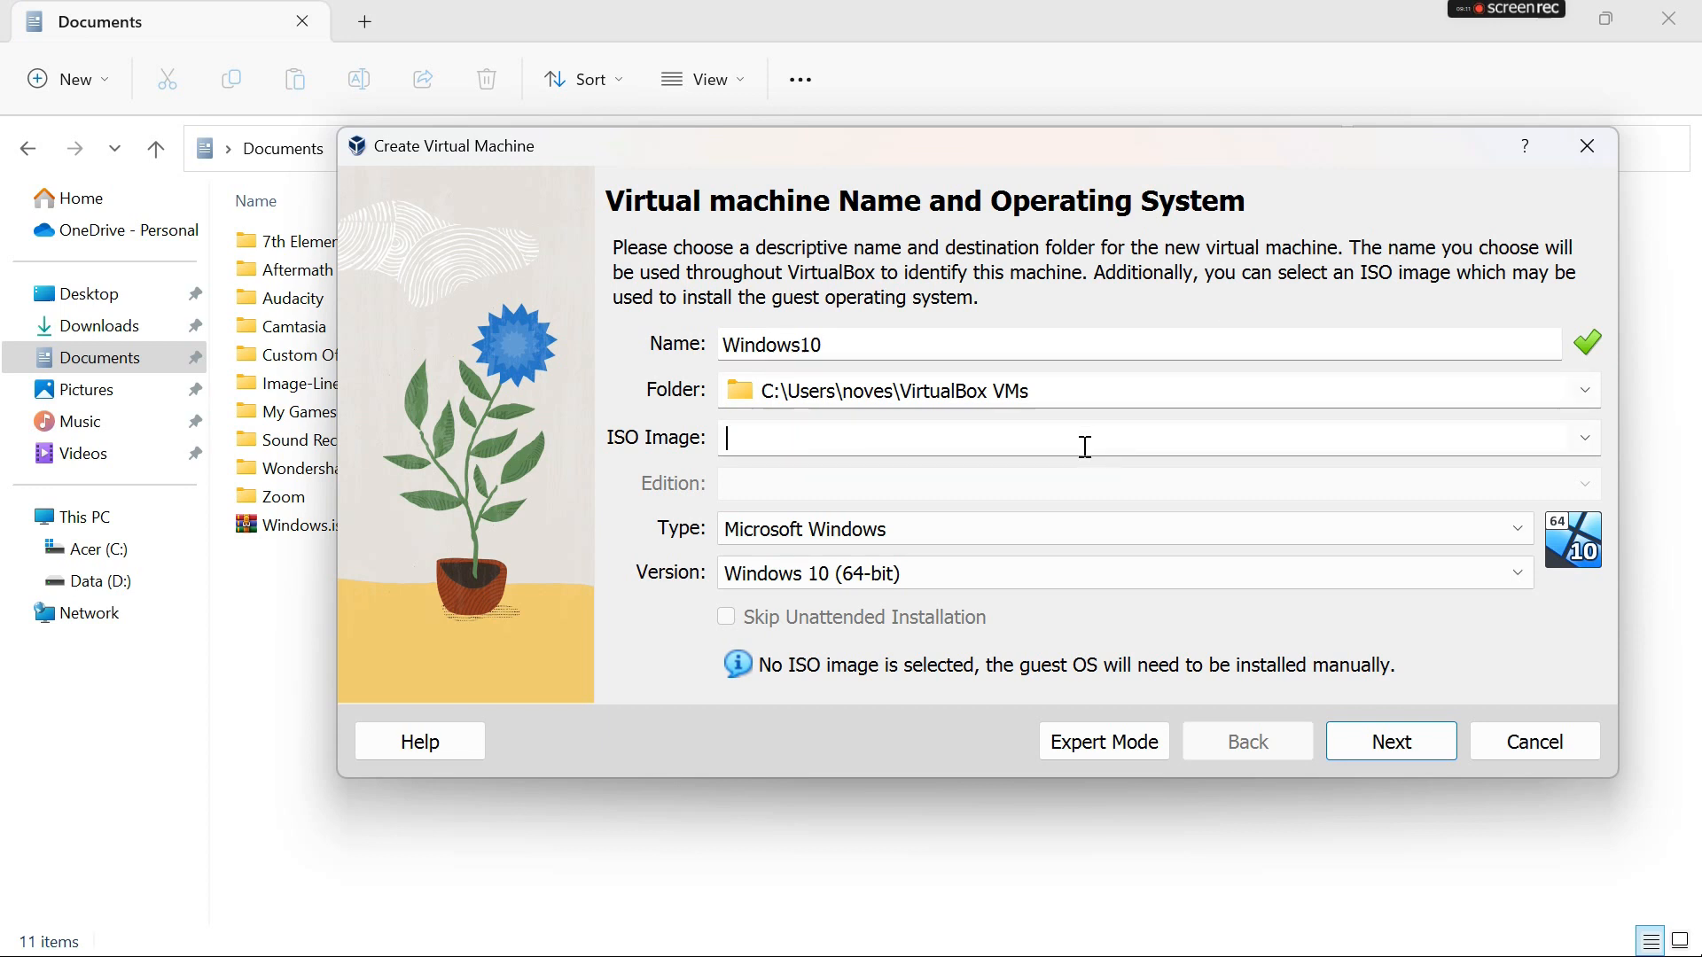
pyautogui.click(1583, 442)
pyautogui.click(966, 500)
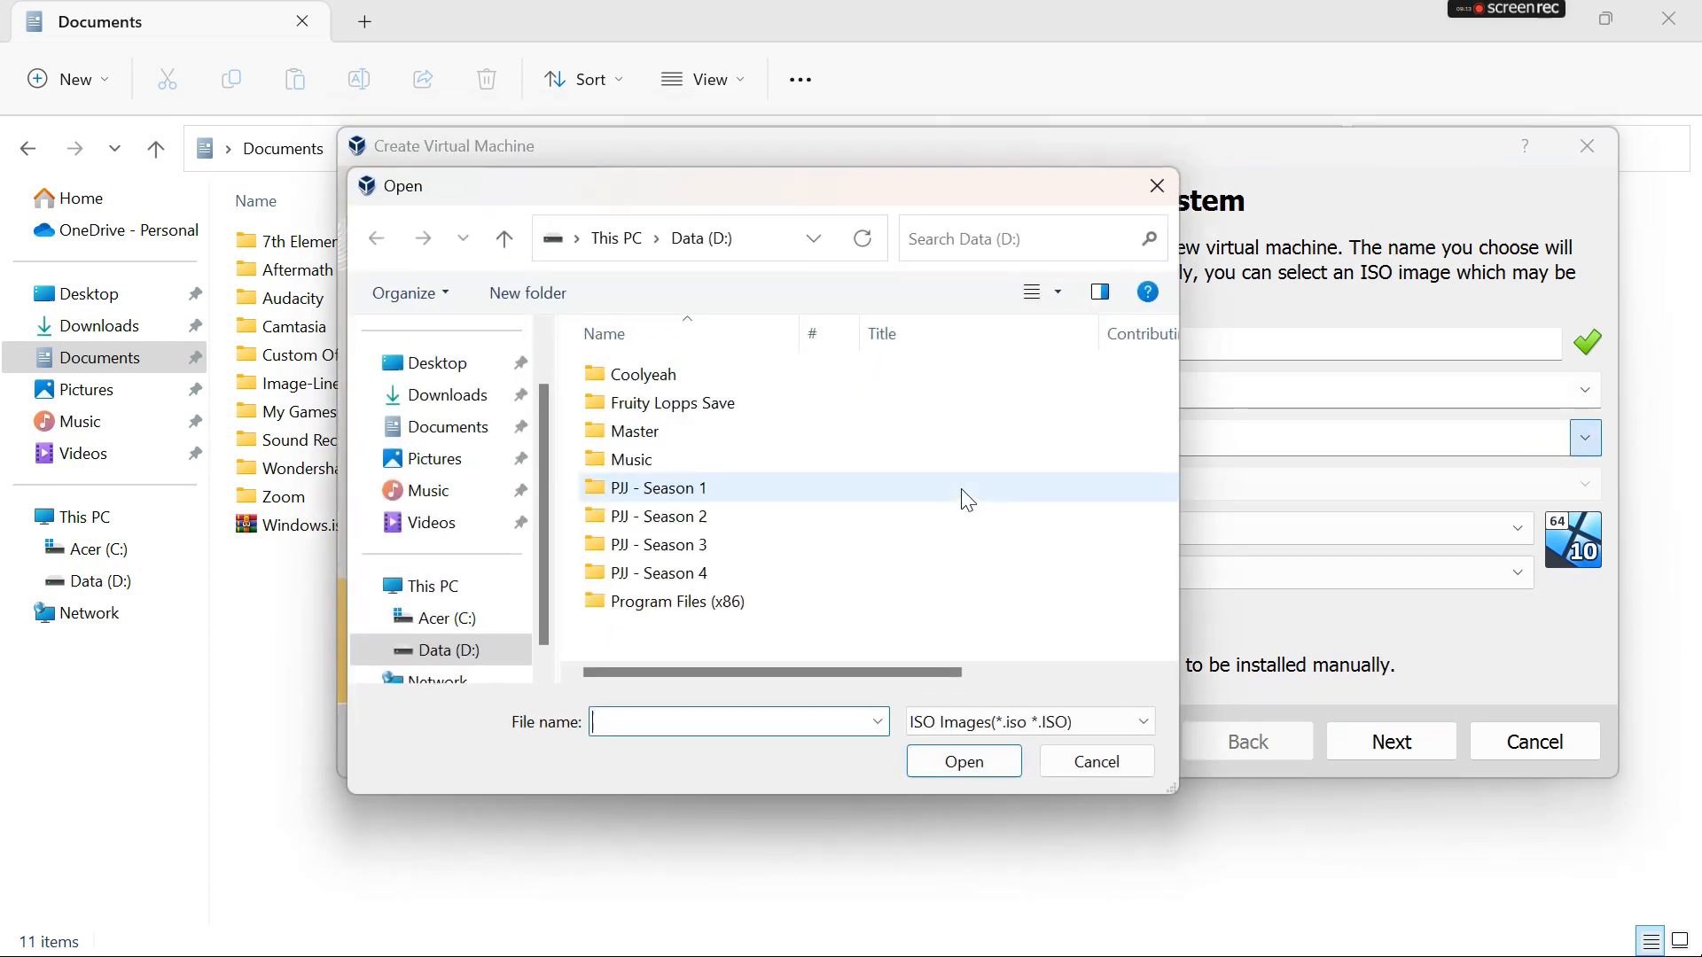
pyautogui.click(470, 405)
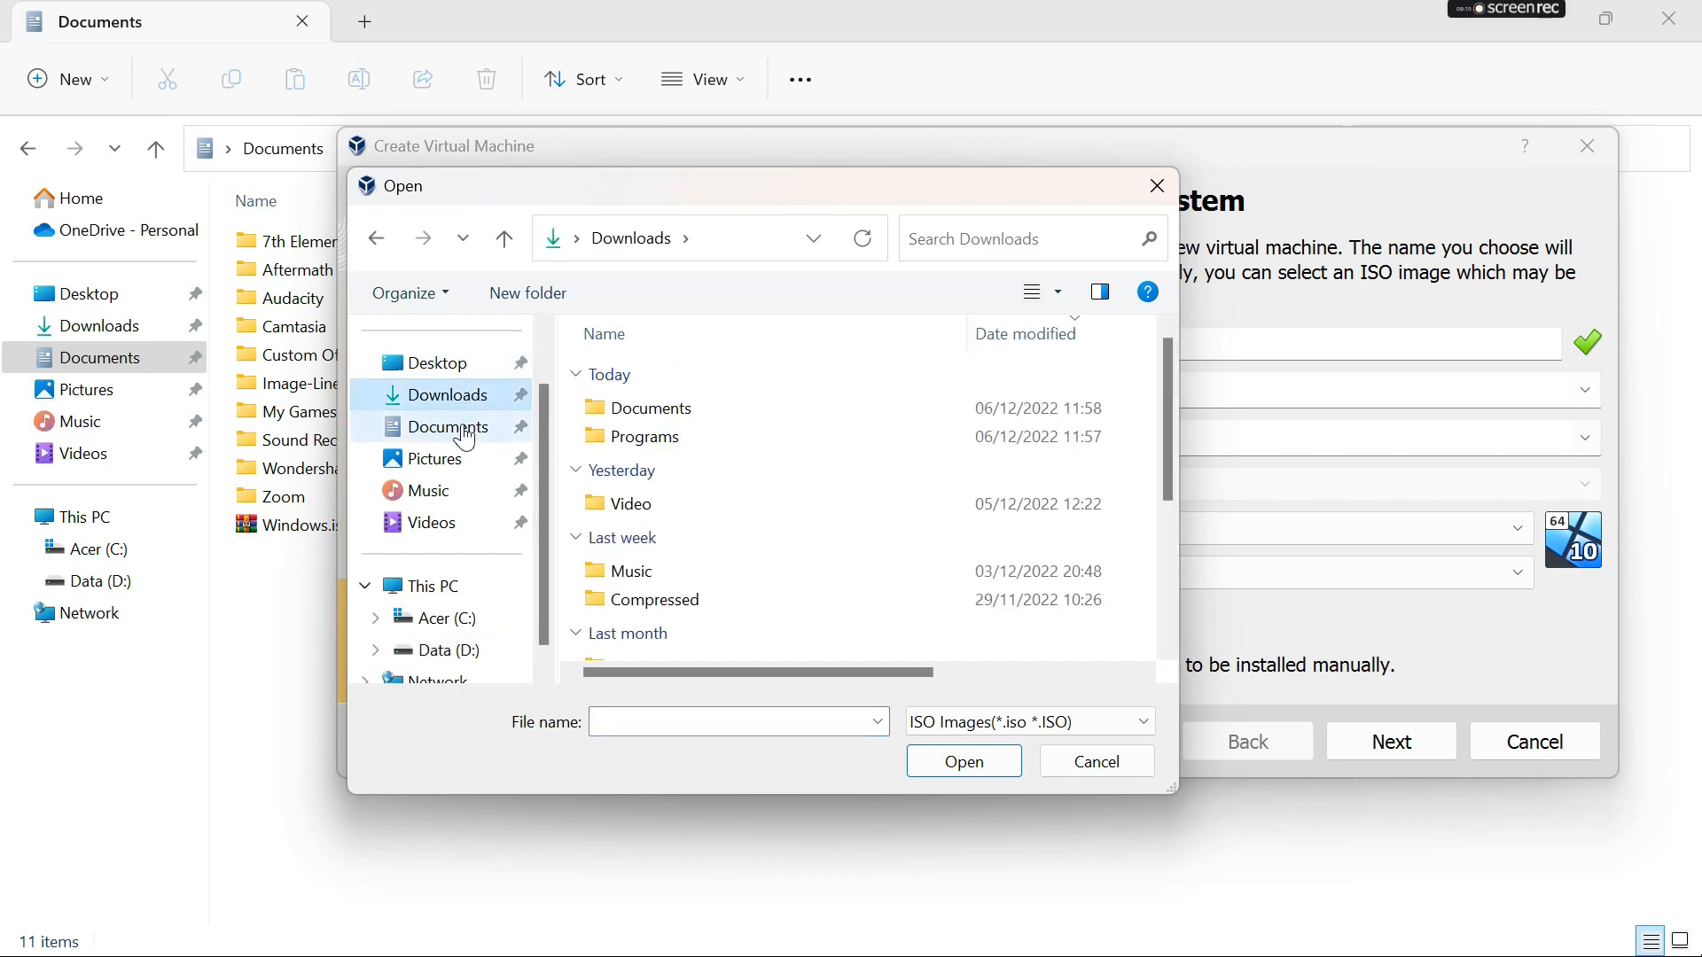
pyautogui.click(449, 428)
pyautogui.doubleClick(718, 637)
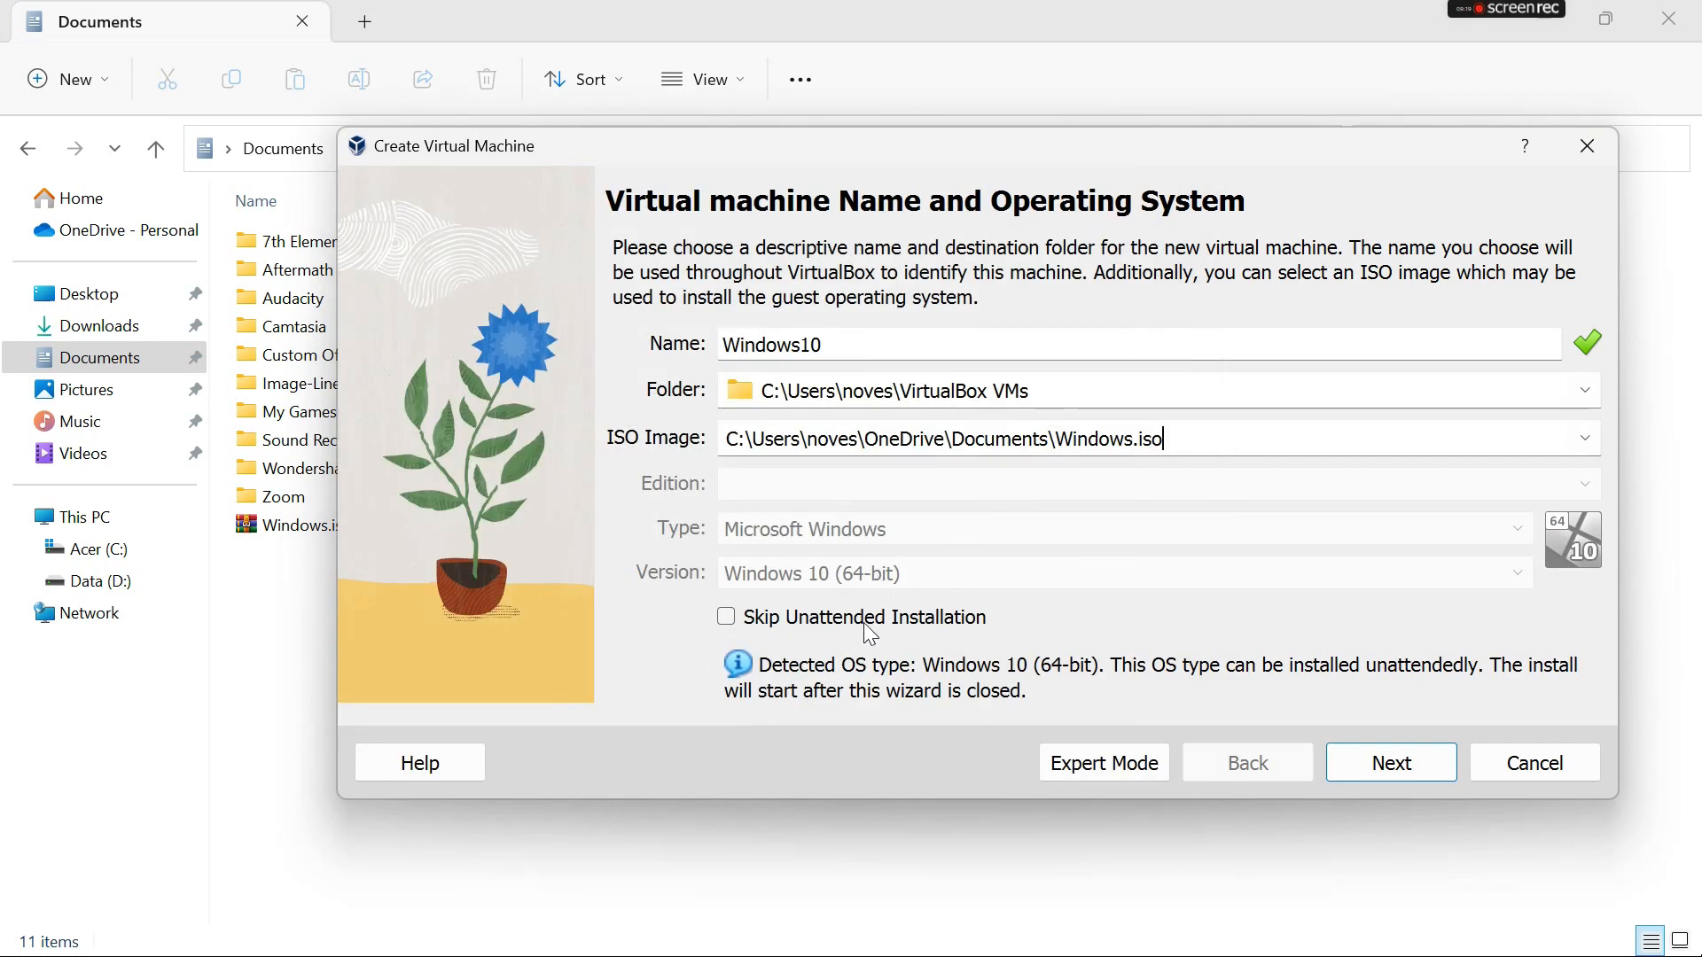
# - Enable Skip Unattended Installation, try to continue the wizard, and dismiss the machine folder notification
pyautogui.click(758, 620)
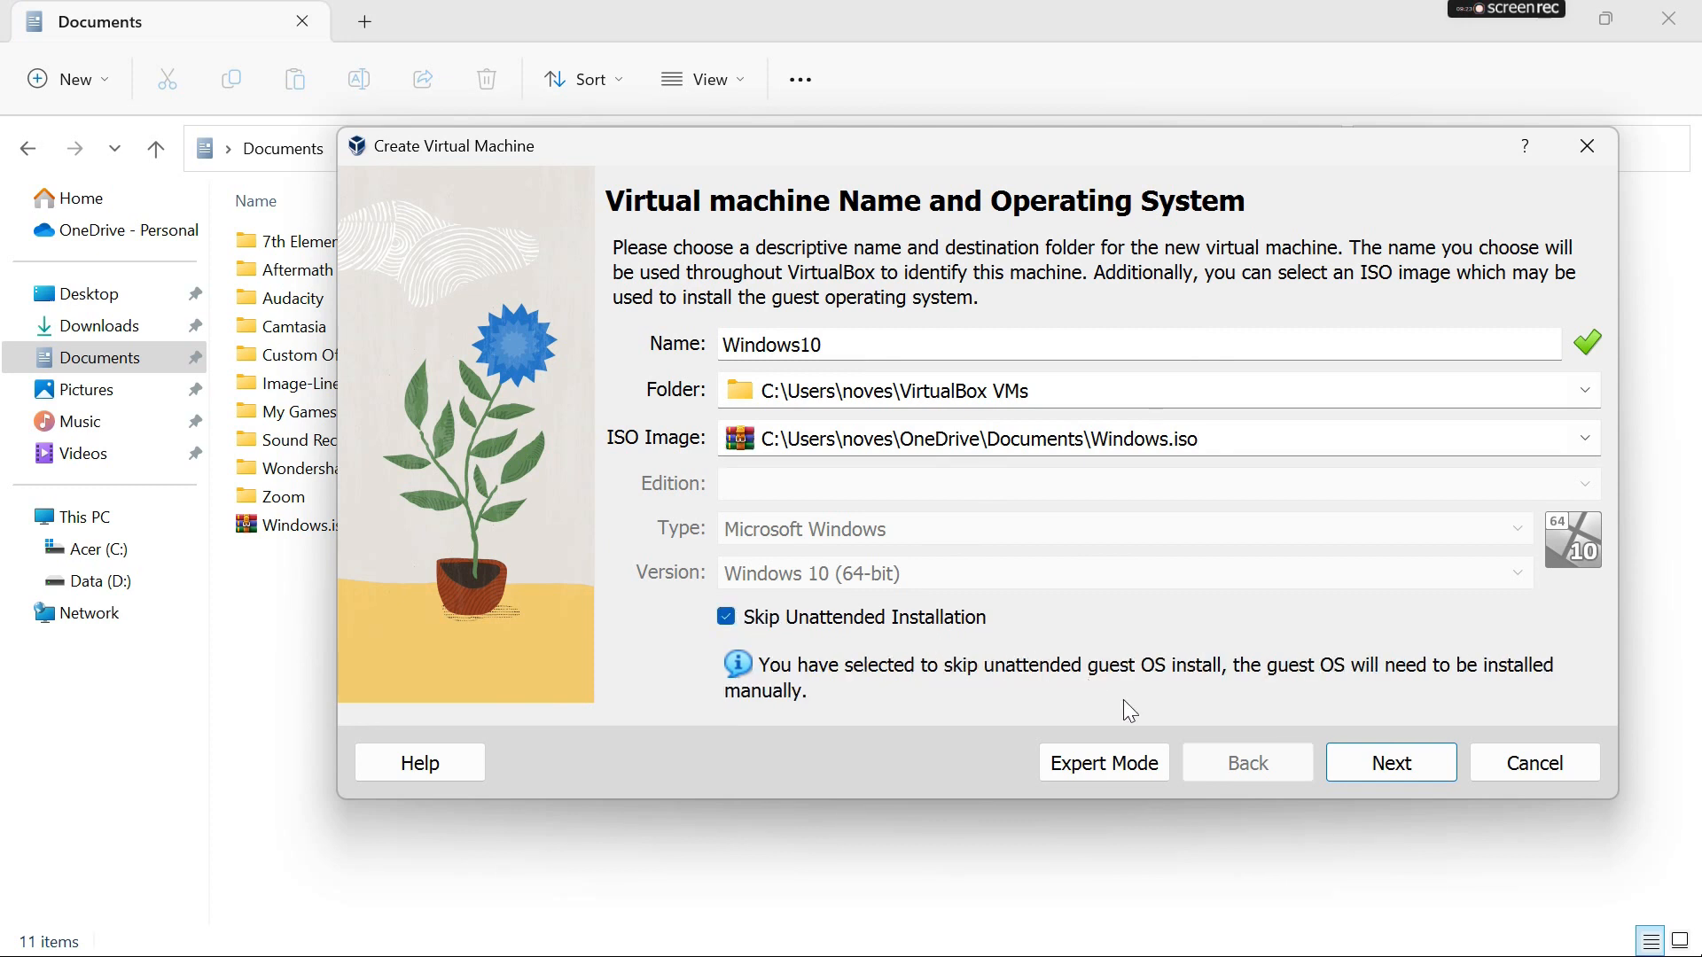
pyautogui.click(1406, 763)
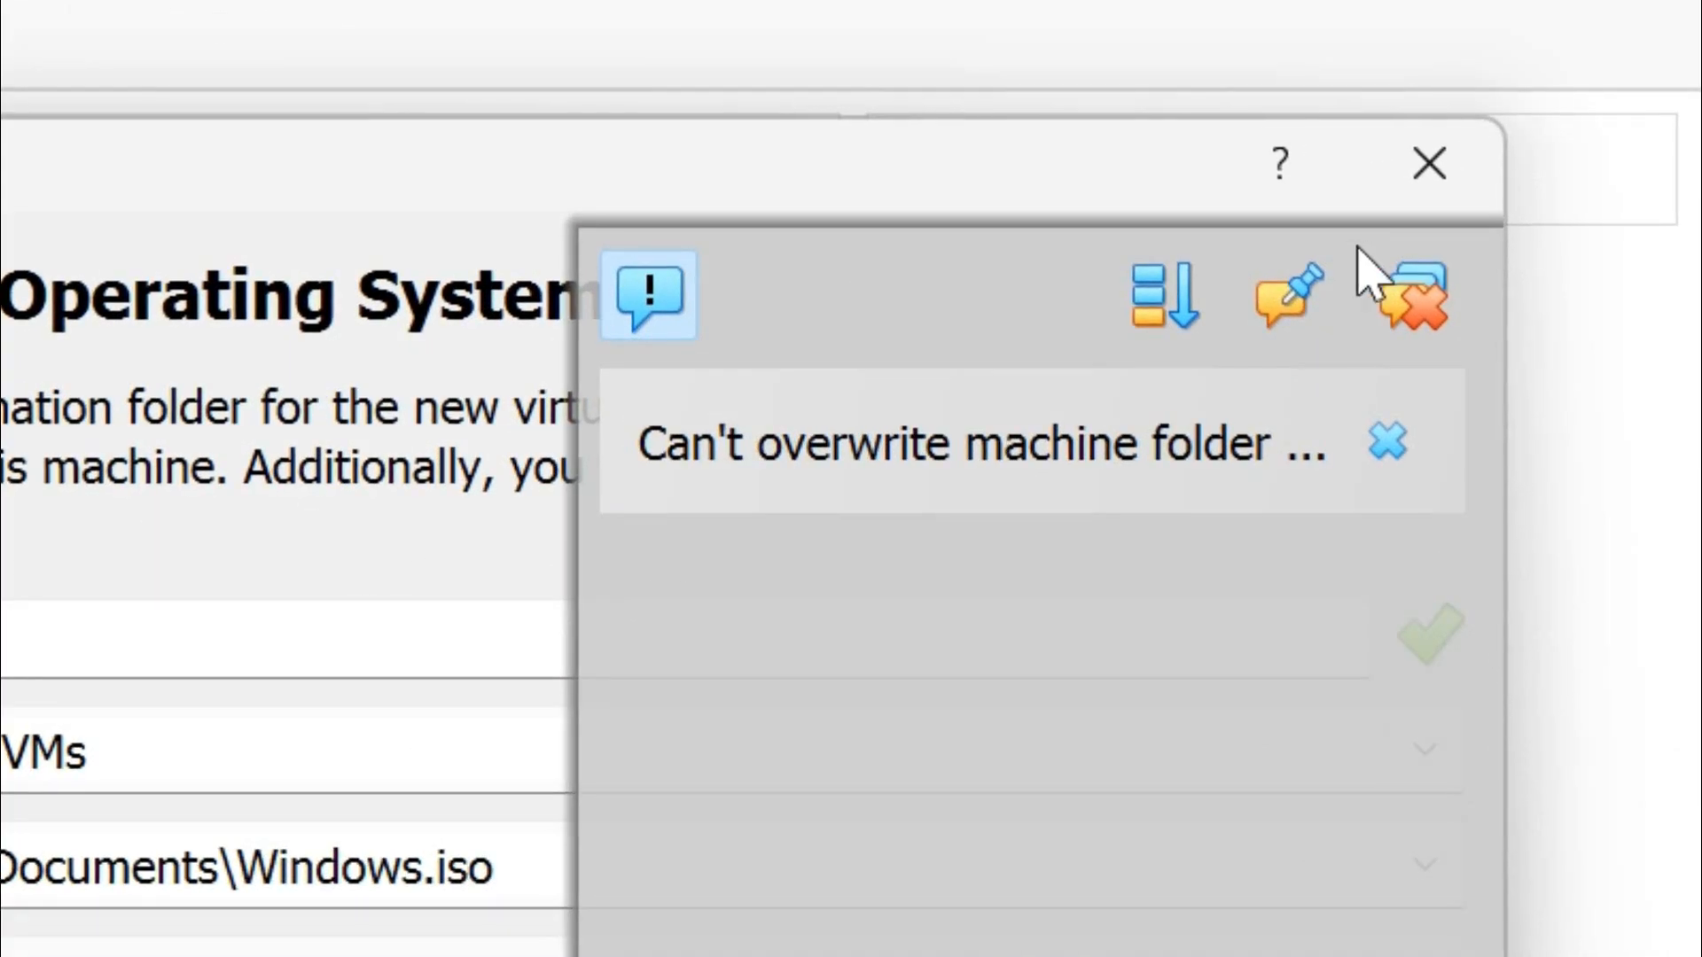
pyautogui.click(1385, 445)
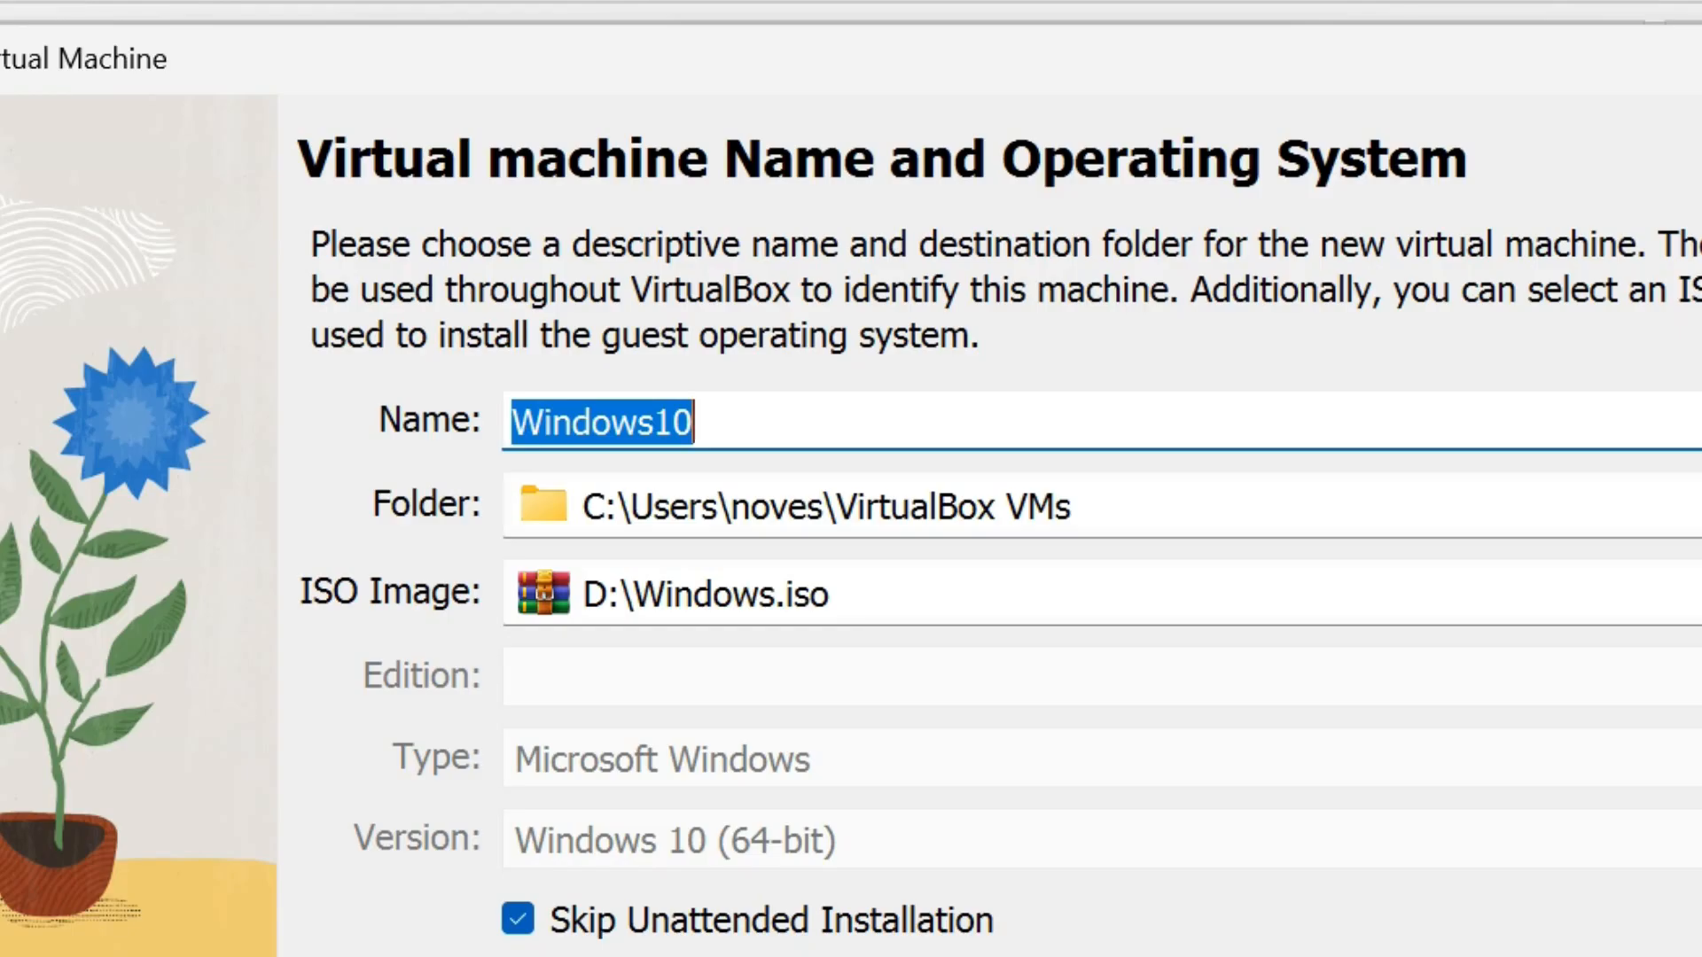
# - Set the virtual machine's folder to the OneDrive Documents folder and continue to the hardware settings
pyautogui.click(1688, 506)
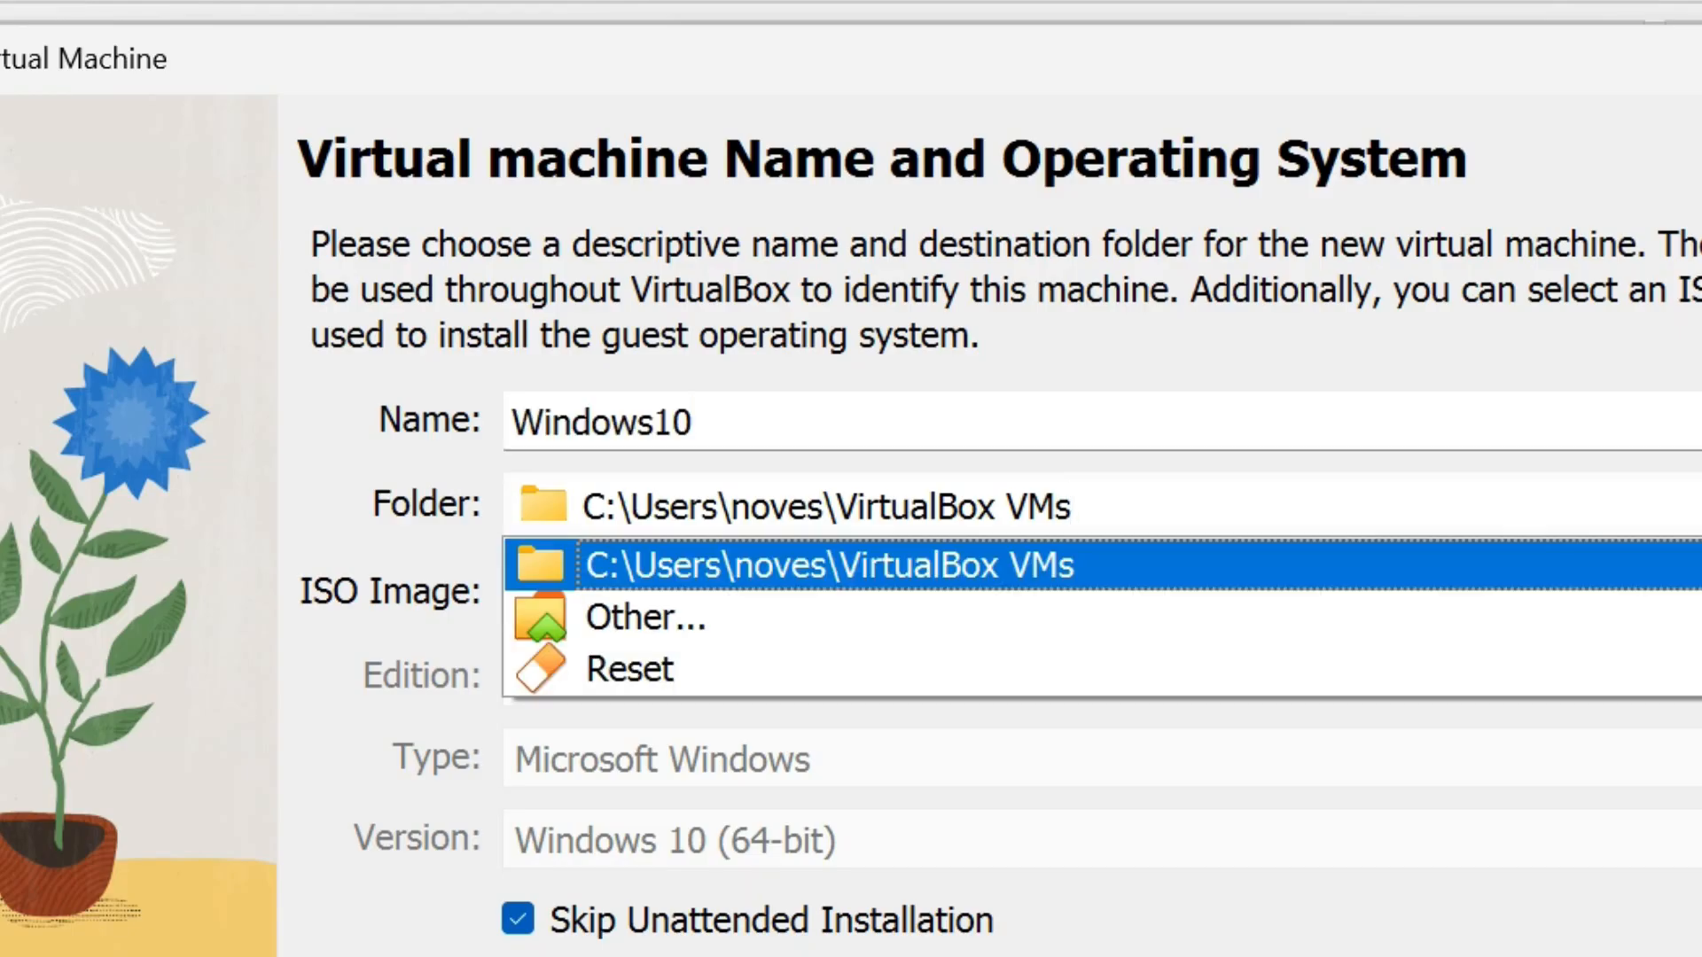
pyautogui.click(1637, 634)
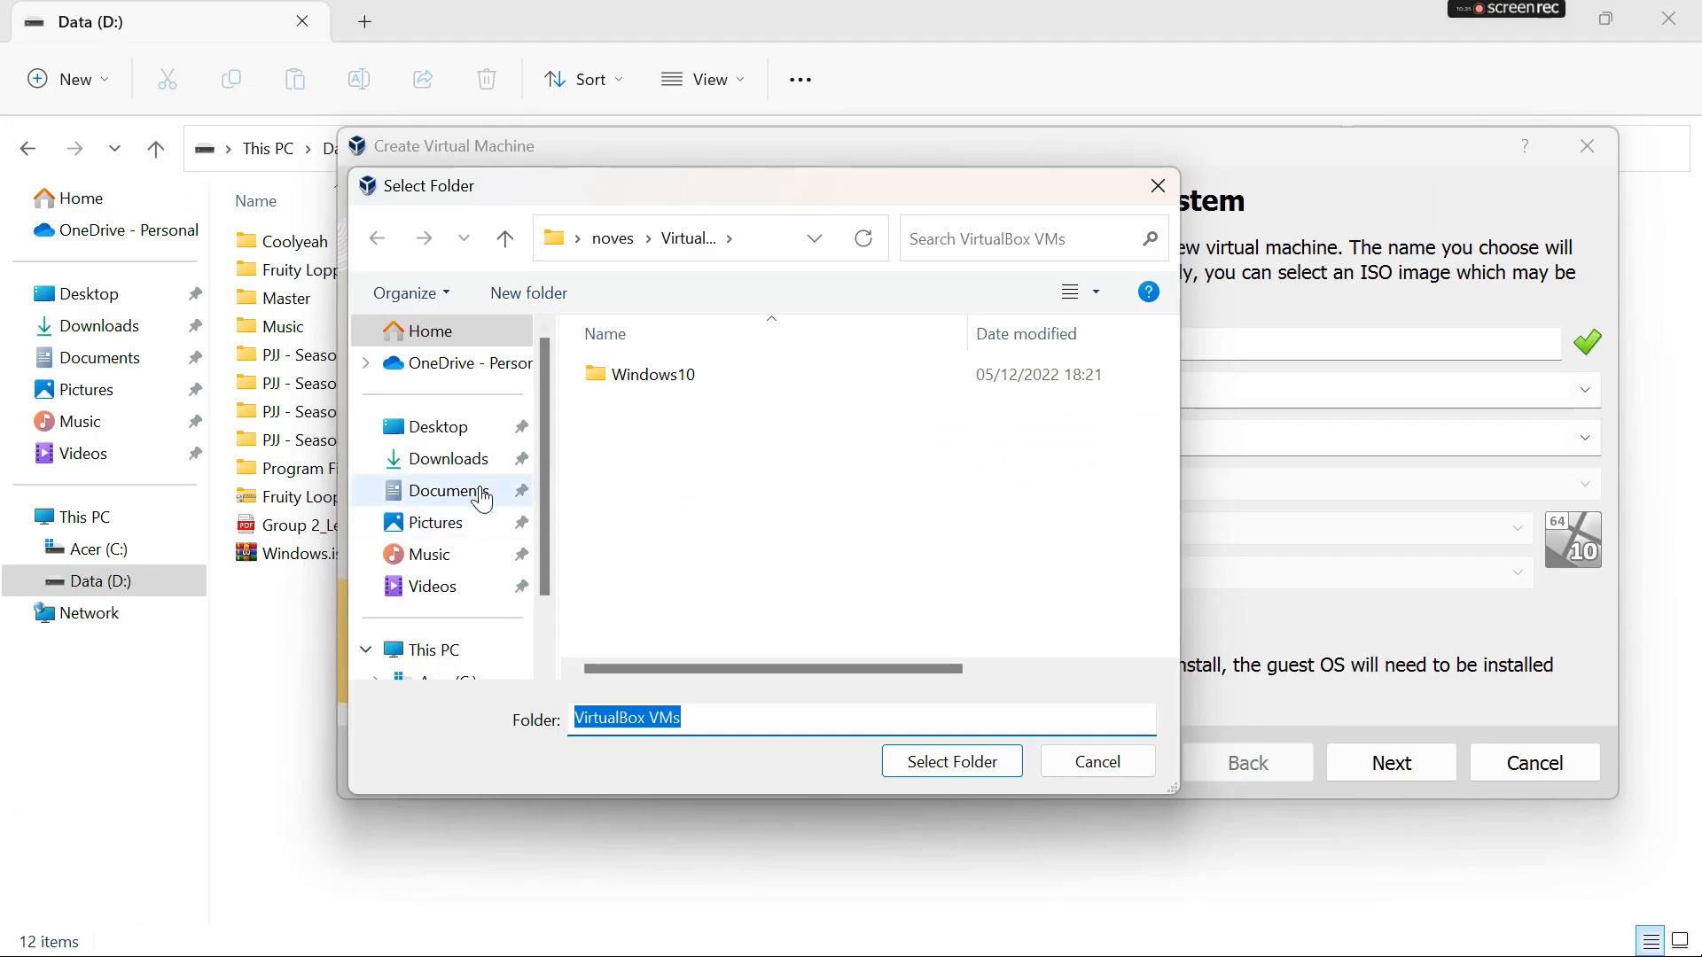
pyautogui.click(443, 490)
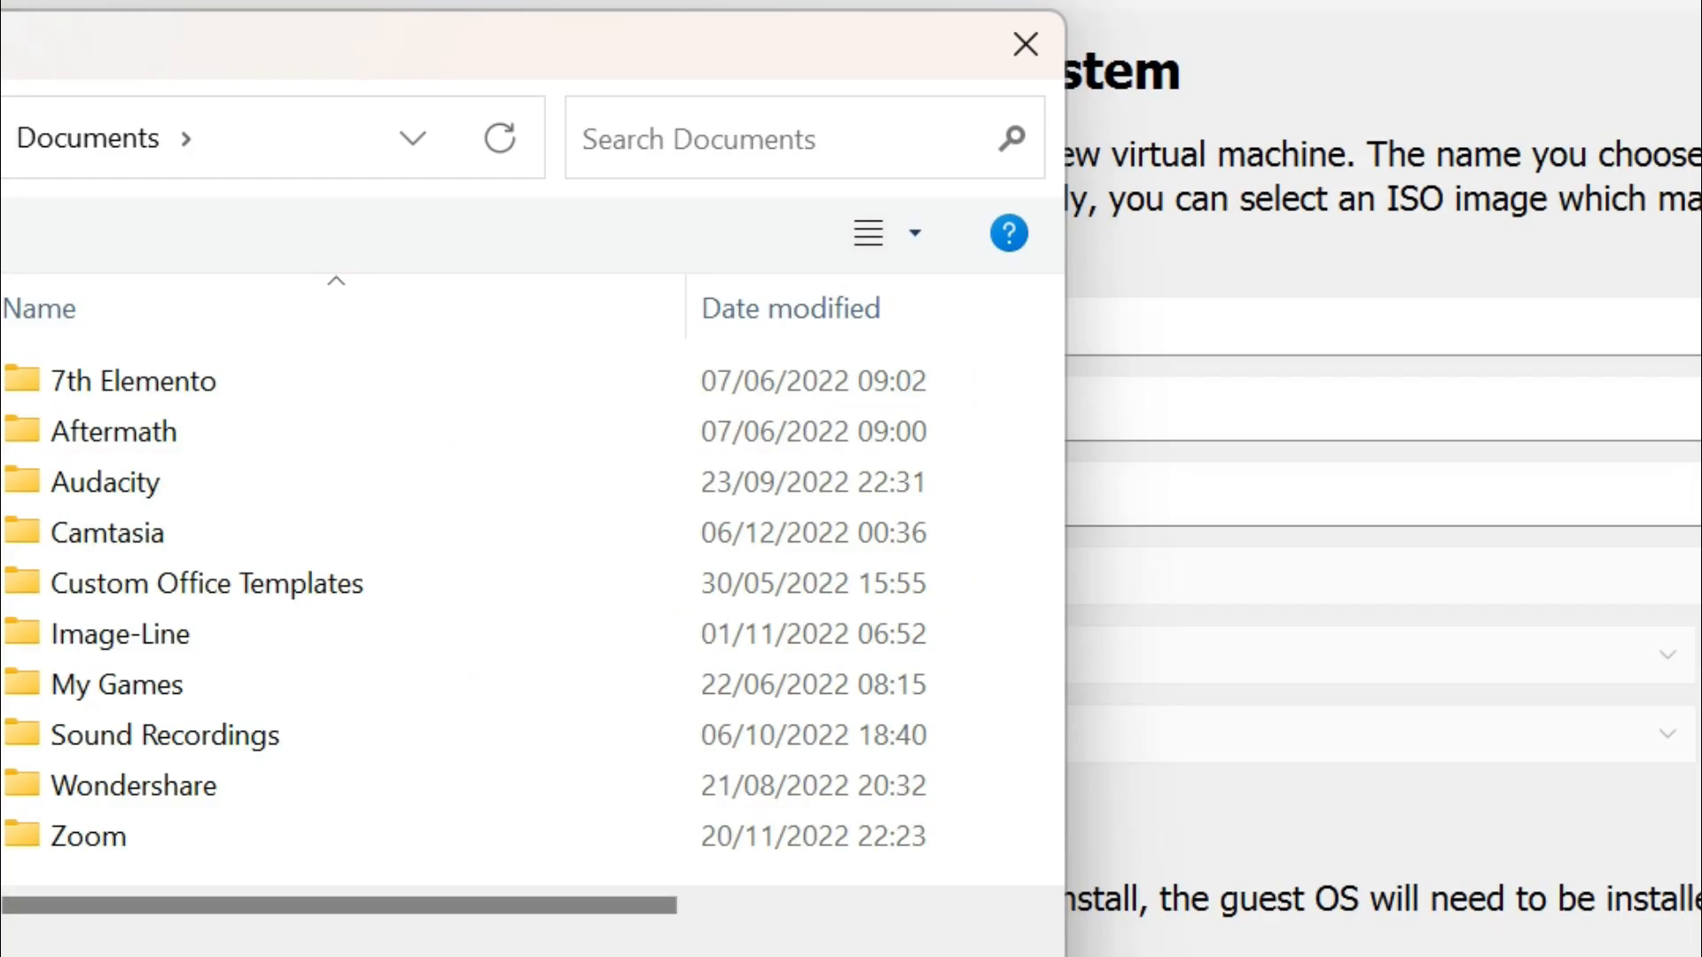
pyautogui.click(952, 762)
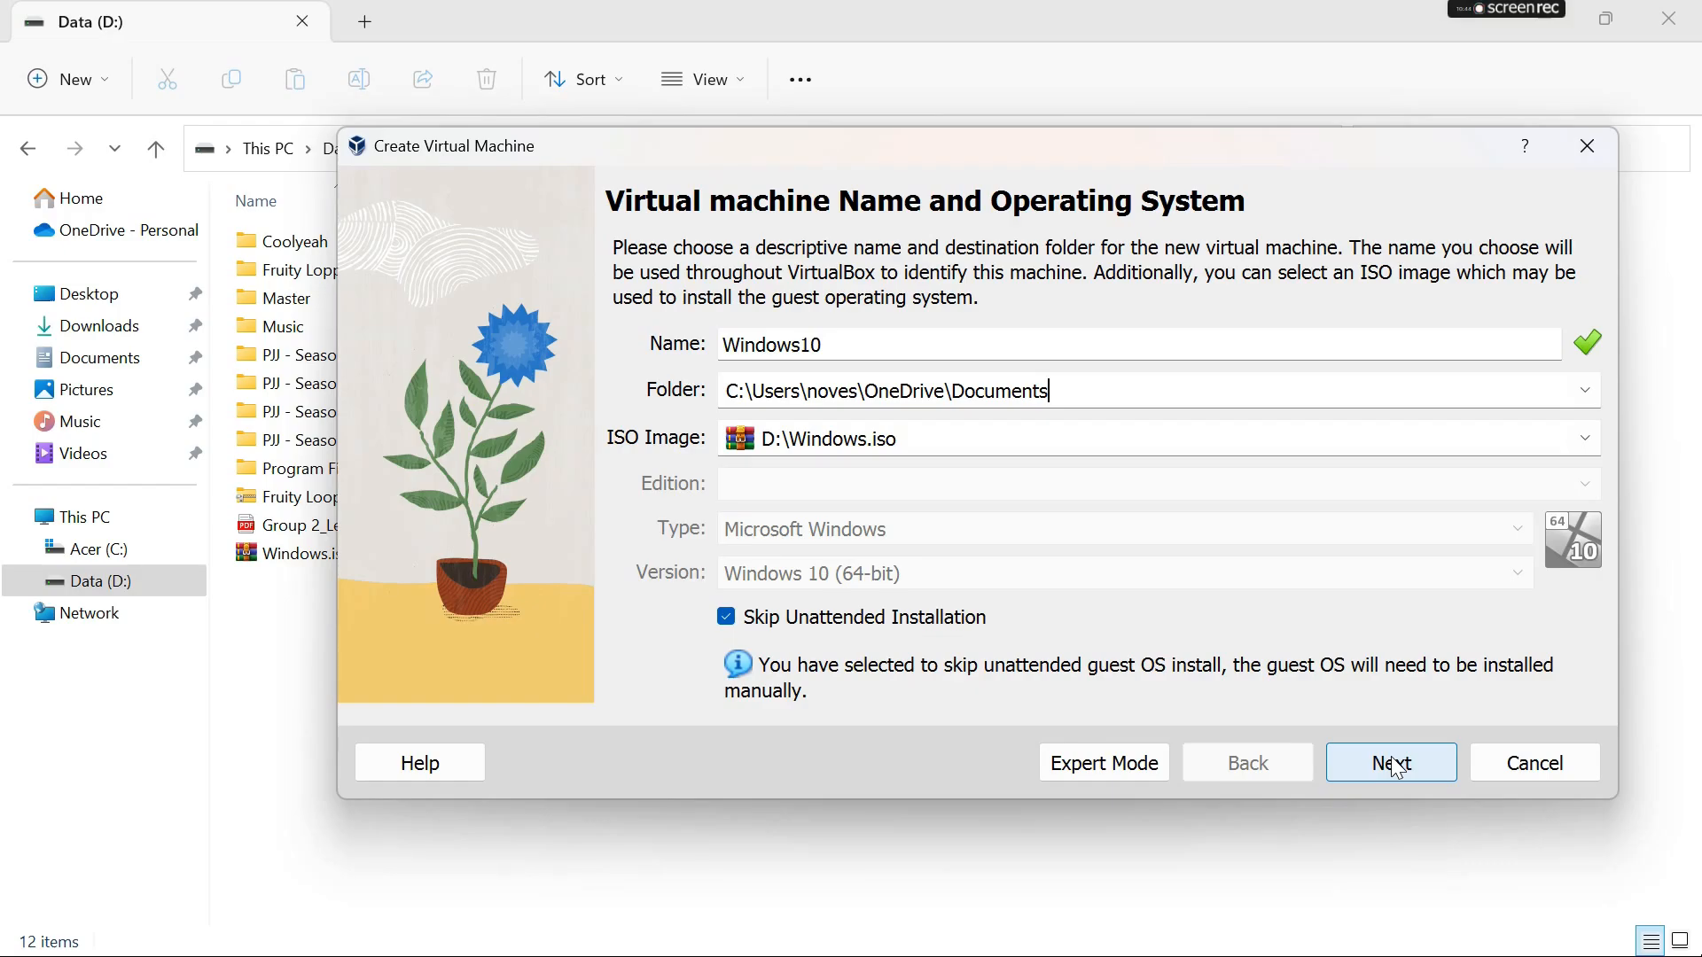
pyautogui.click(1392, 763)
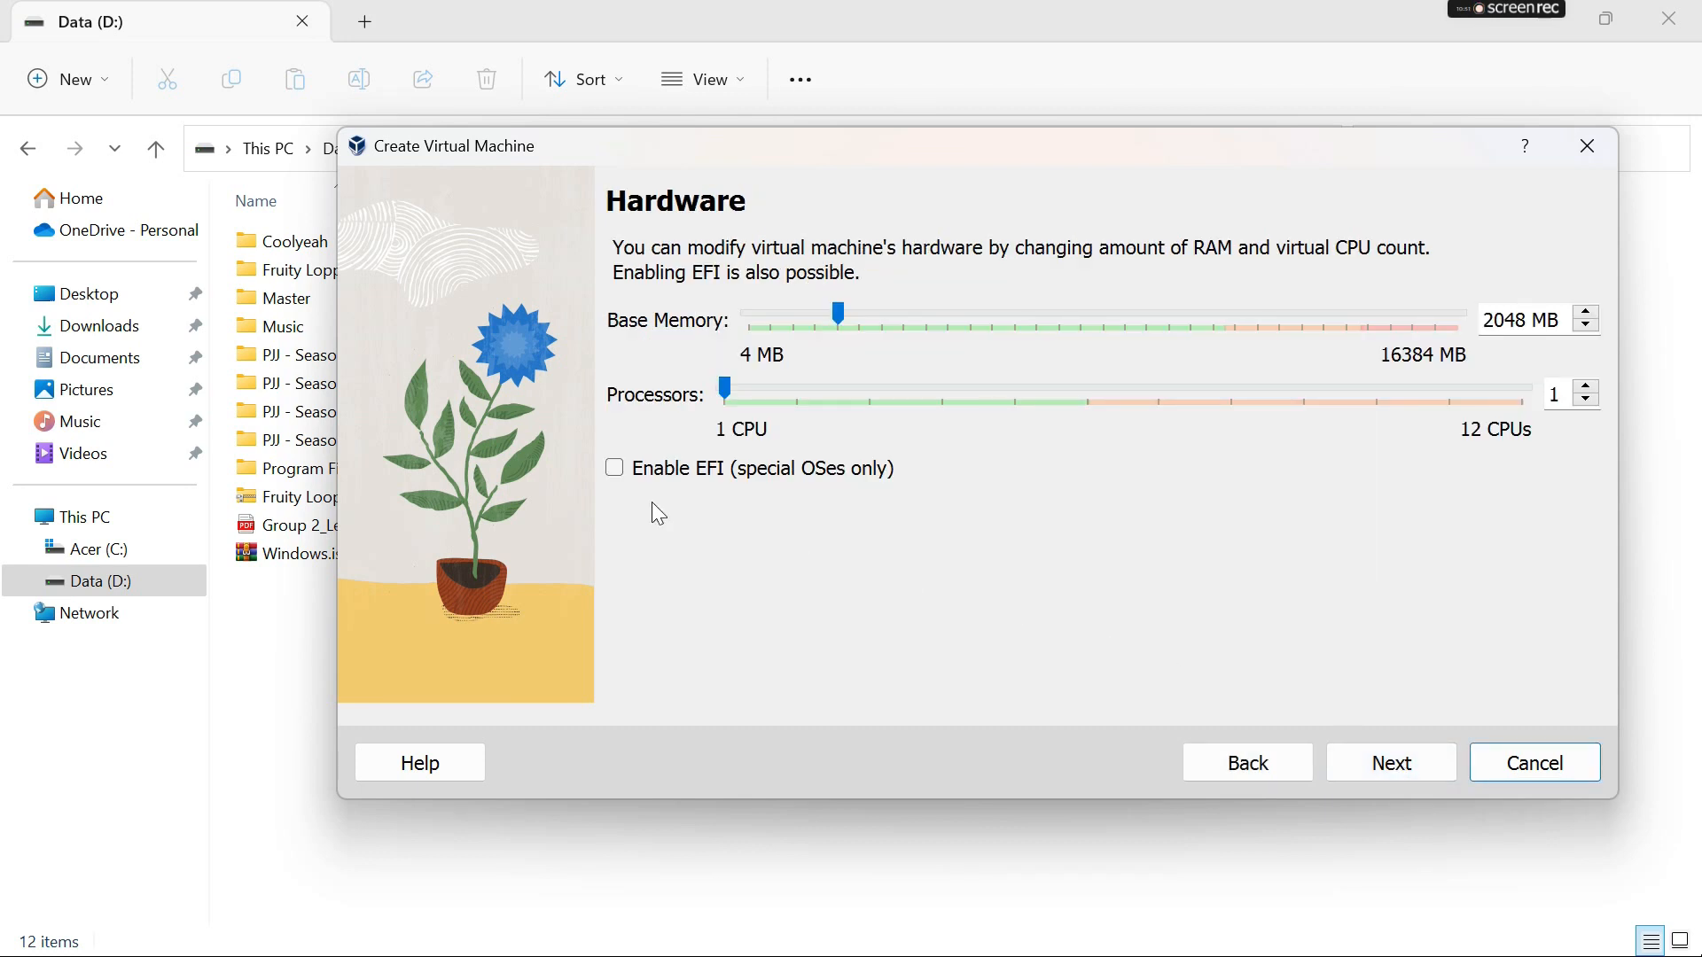
# - Set the machine's base memory to 8192 MB and its processors to 3, and continue to the virtual hard disk settings
pyautogui.click(733, 396)
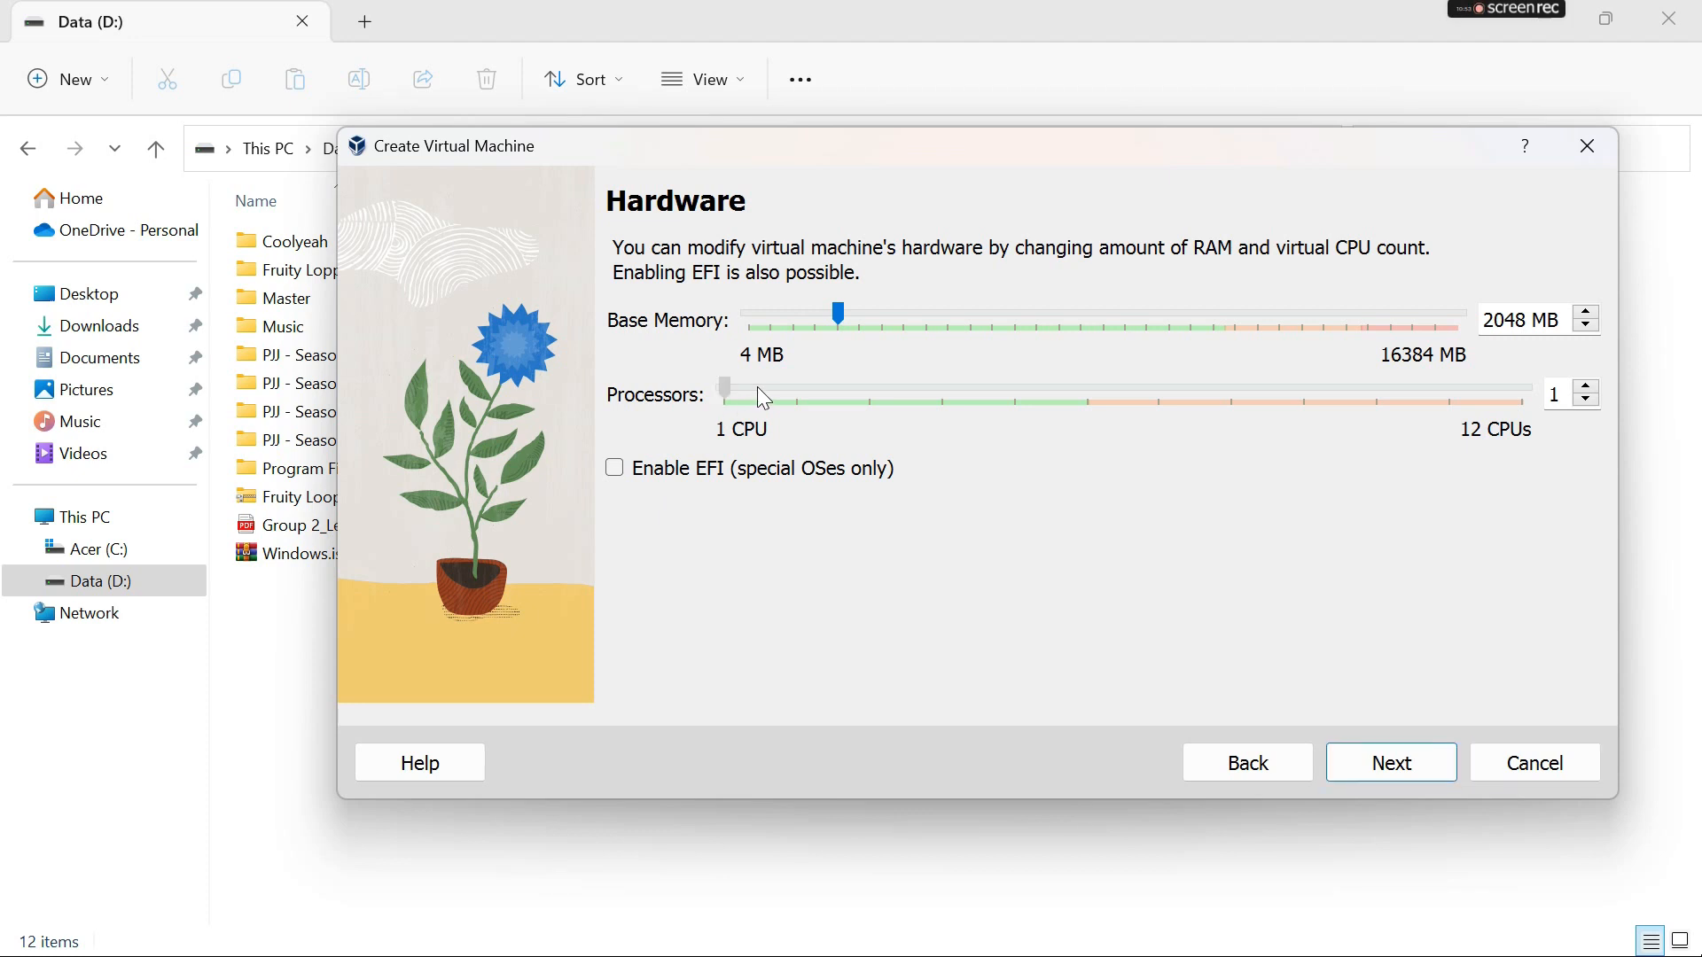
pyautogui.moveTo(838, 314); pyautogui.dragTo(1118, 301)
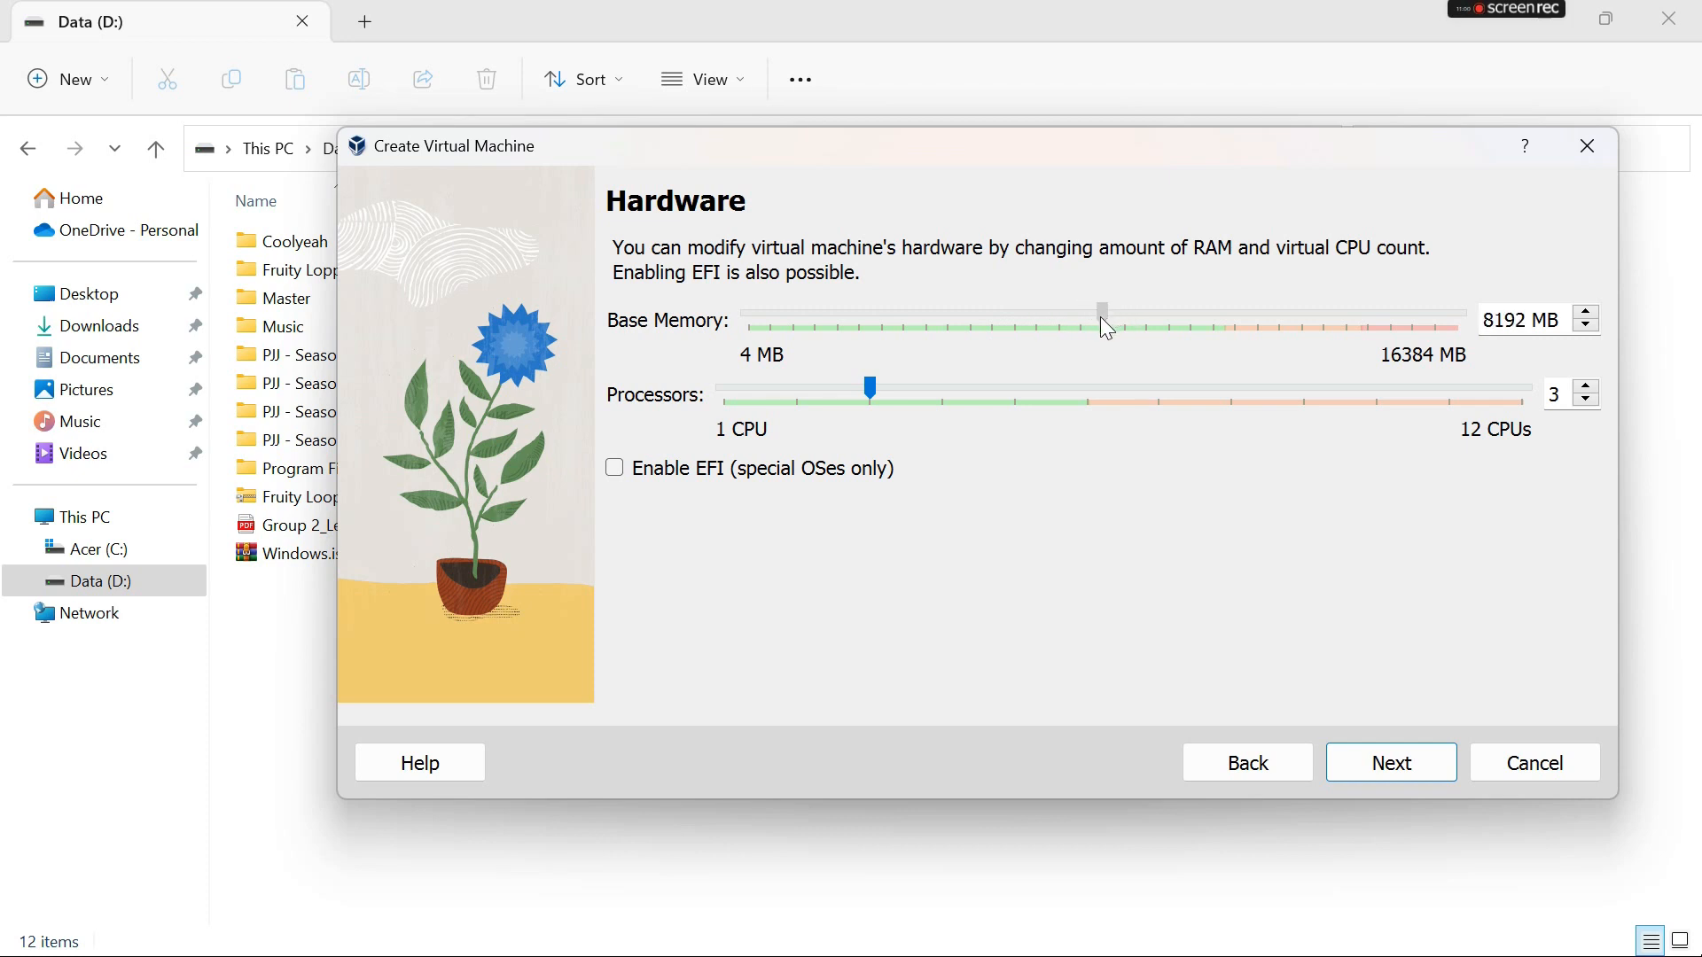
pyautogui.moveTo(1095, 320); pyautogui.dragTo(1105, 322)
pyautogui.click(1390, 768)
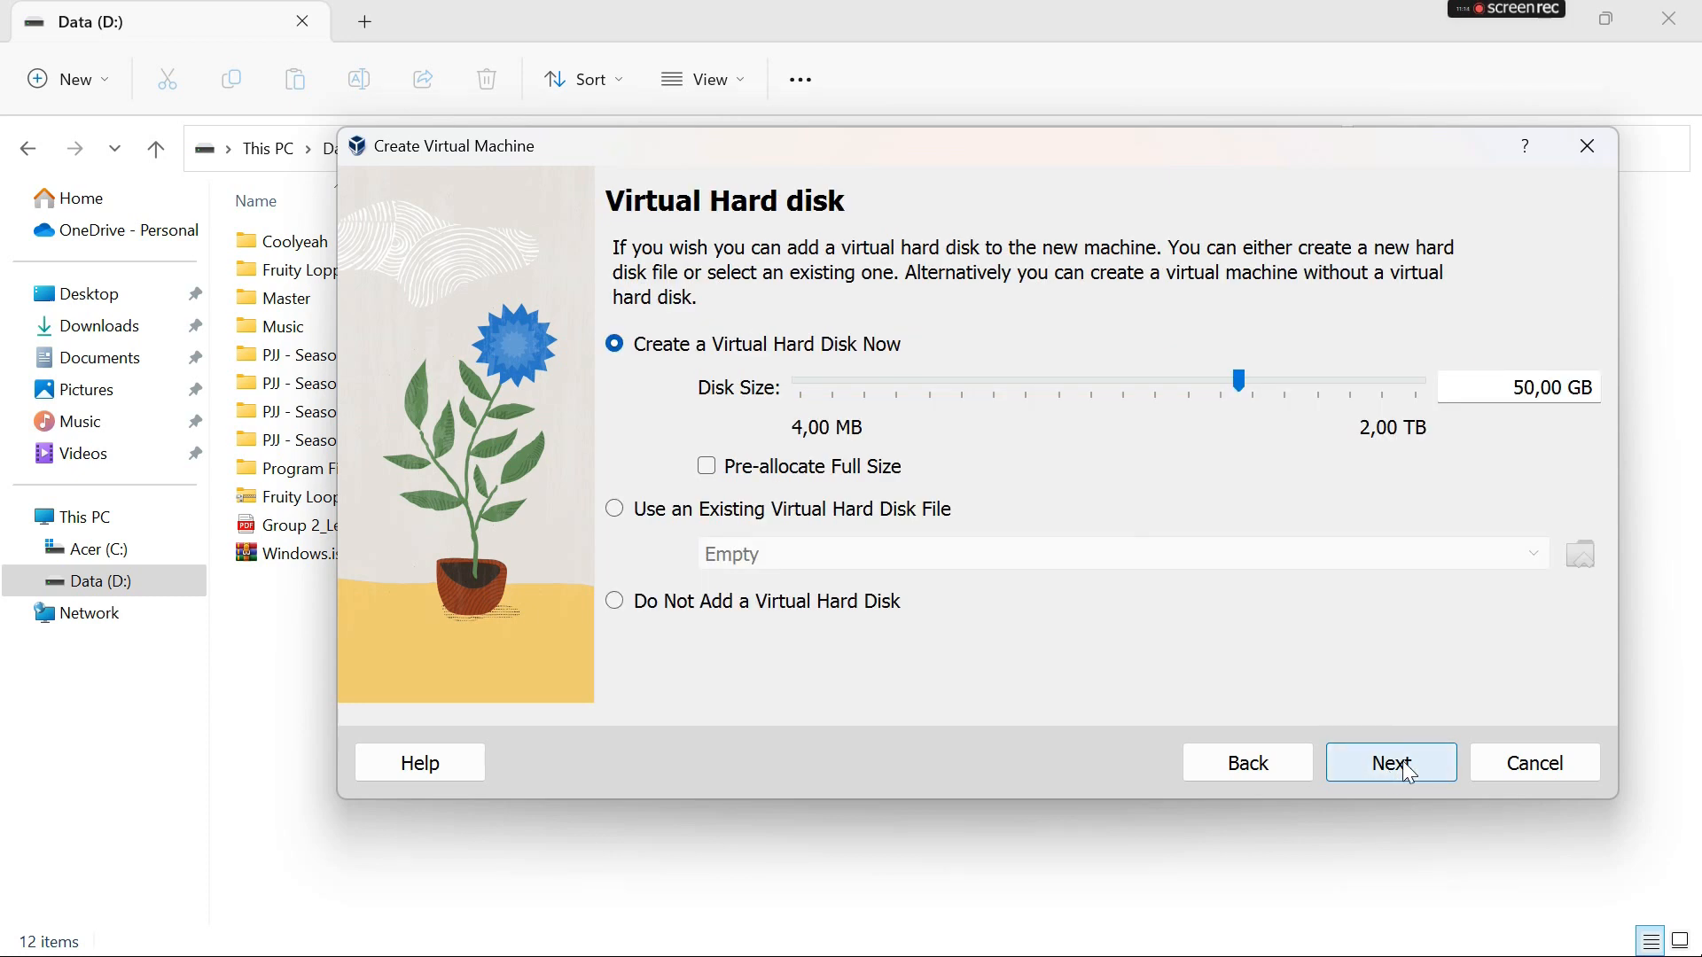
# - Accept a new 50 GB virtual hard disk without pre-allocation and finish creating the Windows10 machine
pyautogui.click(1403, 760)
pyautogui.scroll(-1, 1011, 514)
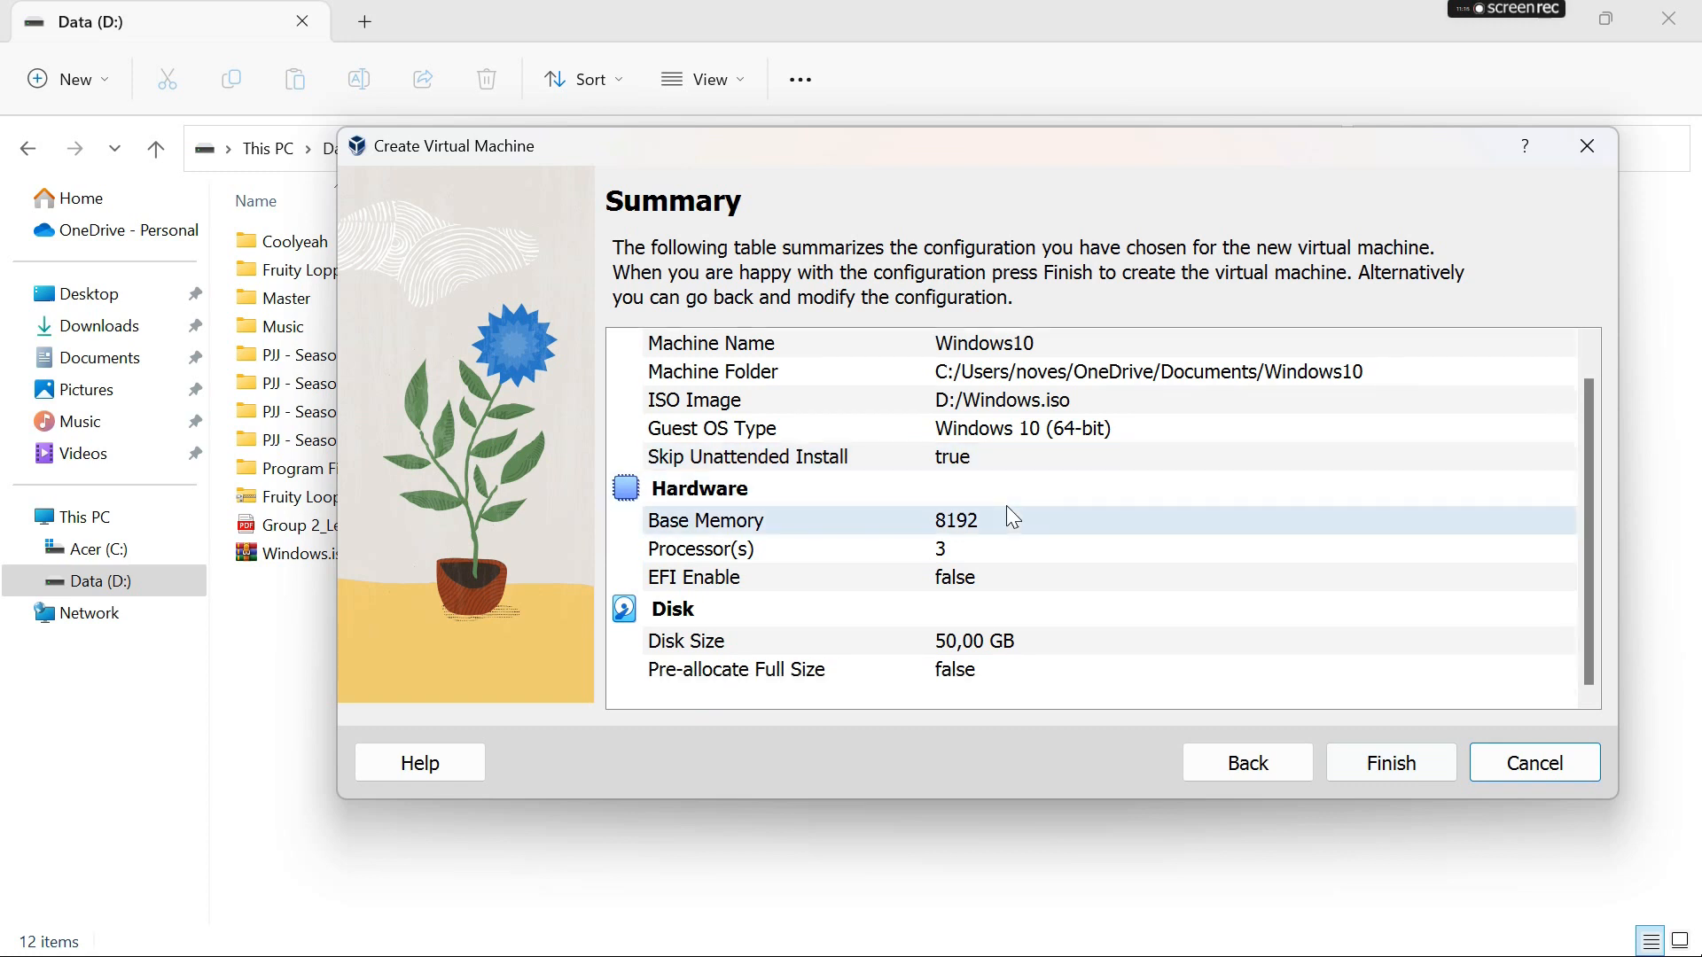
pyautogui.click(1393, 763)
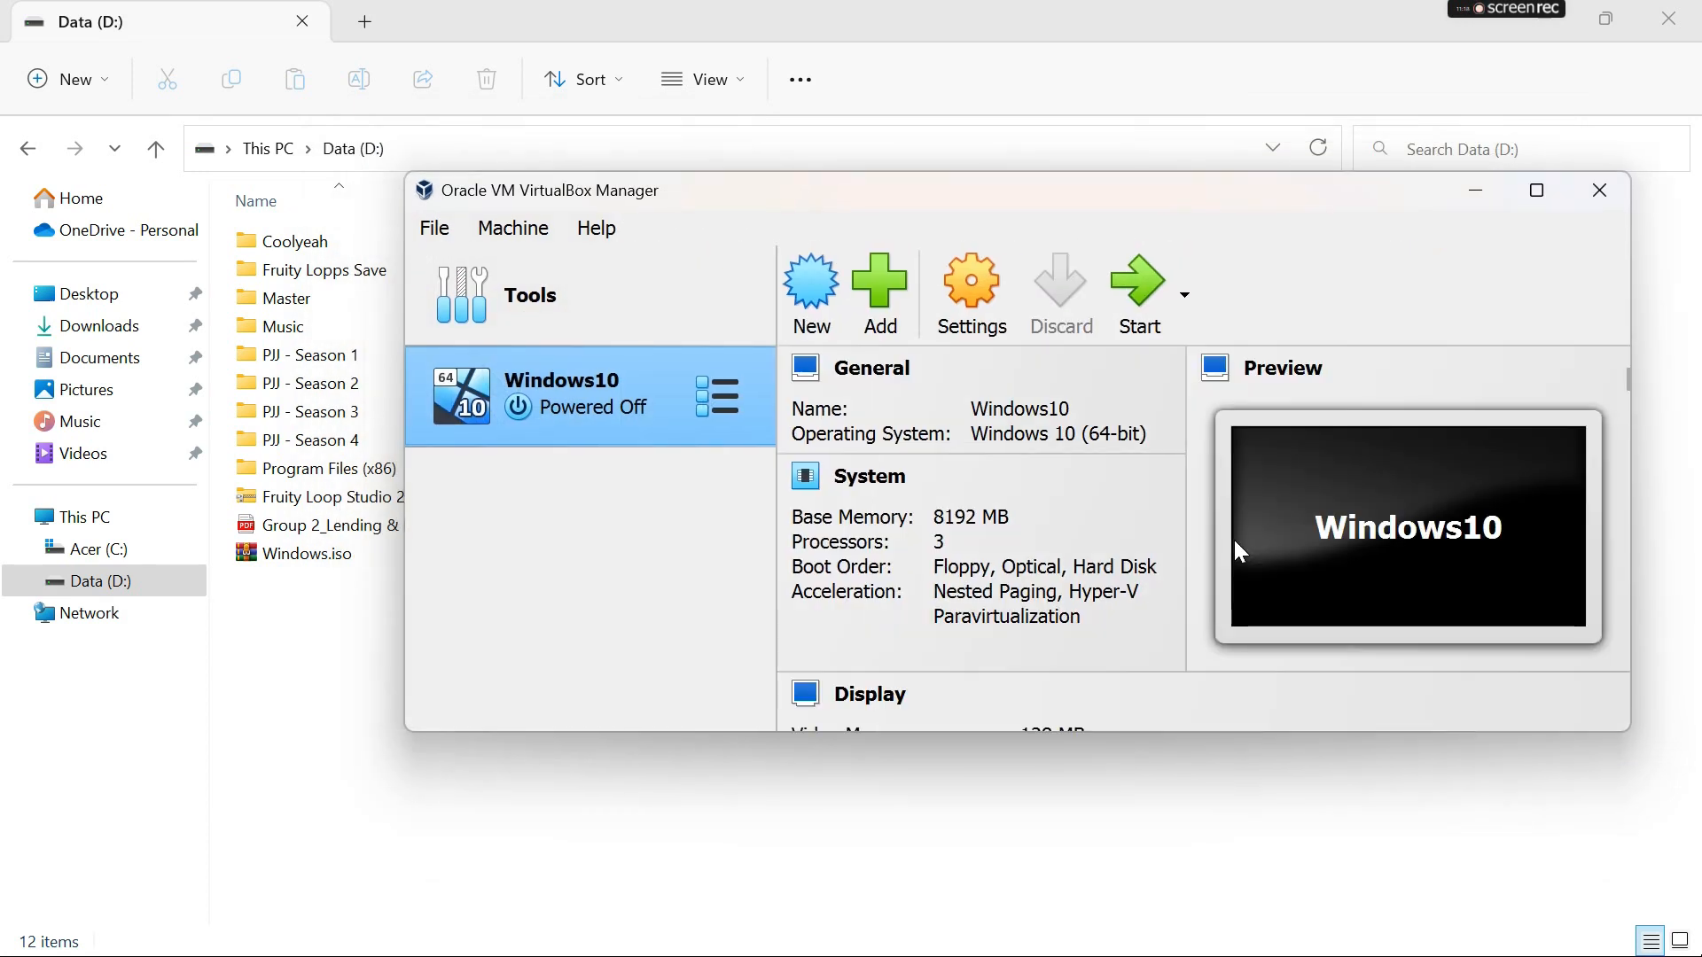
# - Enlarge the manager window and review the Windows10 machine's system, display, storage and network details
pyautogui.moveTo(1101, 732); pyautogui.dragTo(1099, 878)
pyautogui.scroll(-1, 1116, 774)
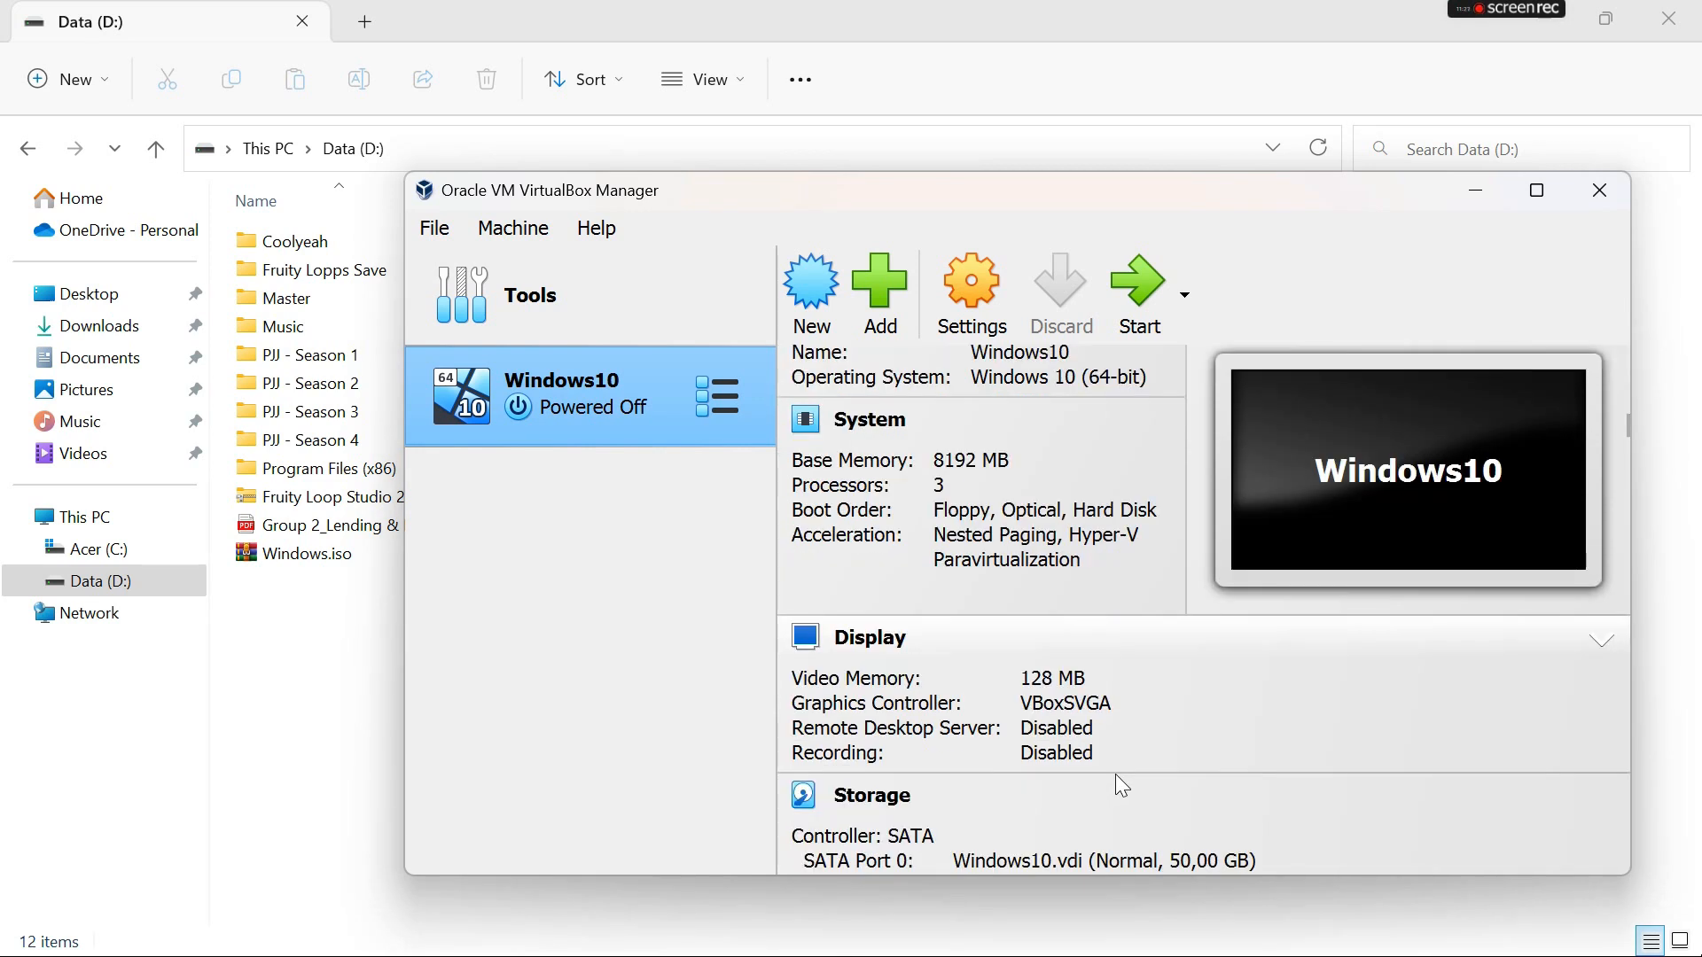
pyautogui.scroll(-1, 1172, 679)
pyautogui.scroll(-4, 1173, 679)
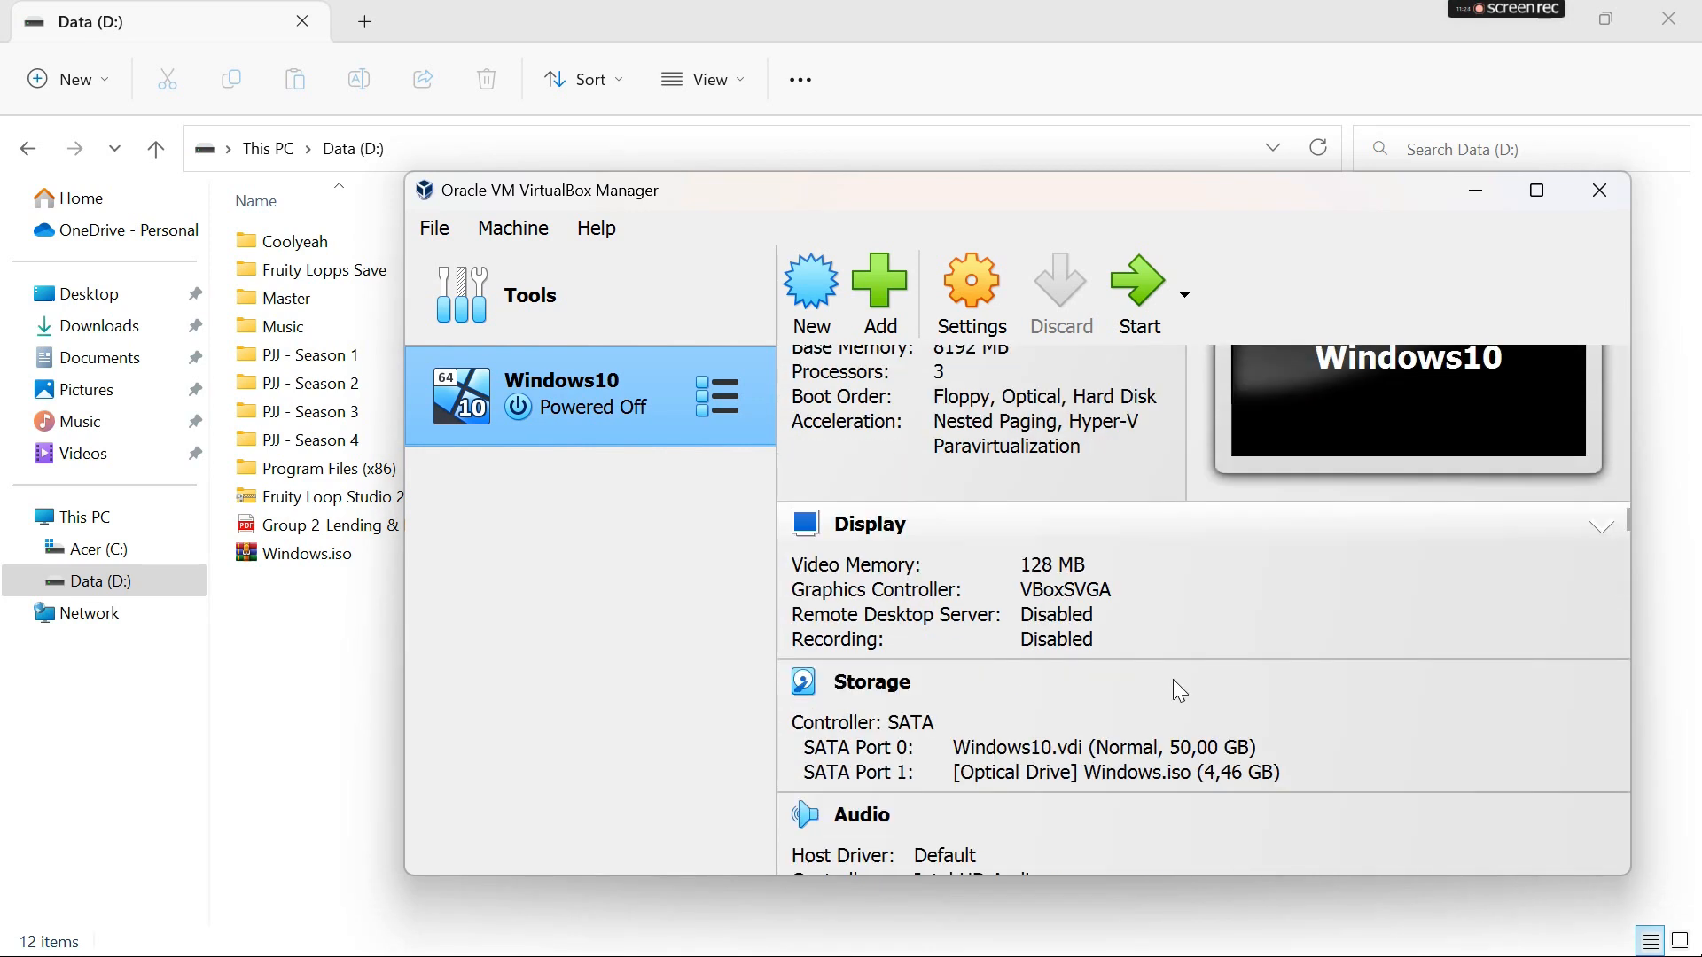
pyautogui.scroll(-3, 1173, 679)
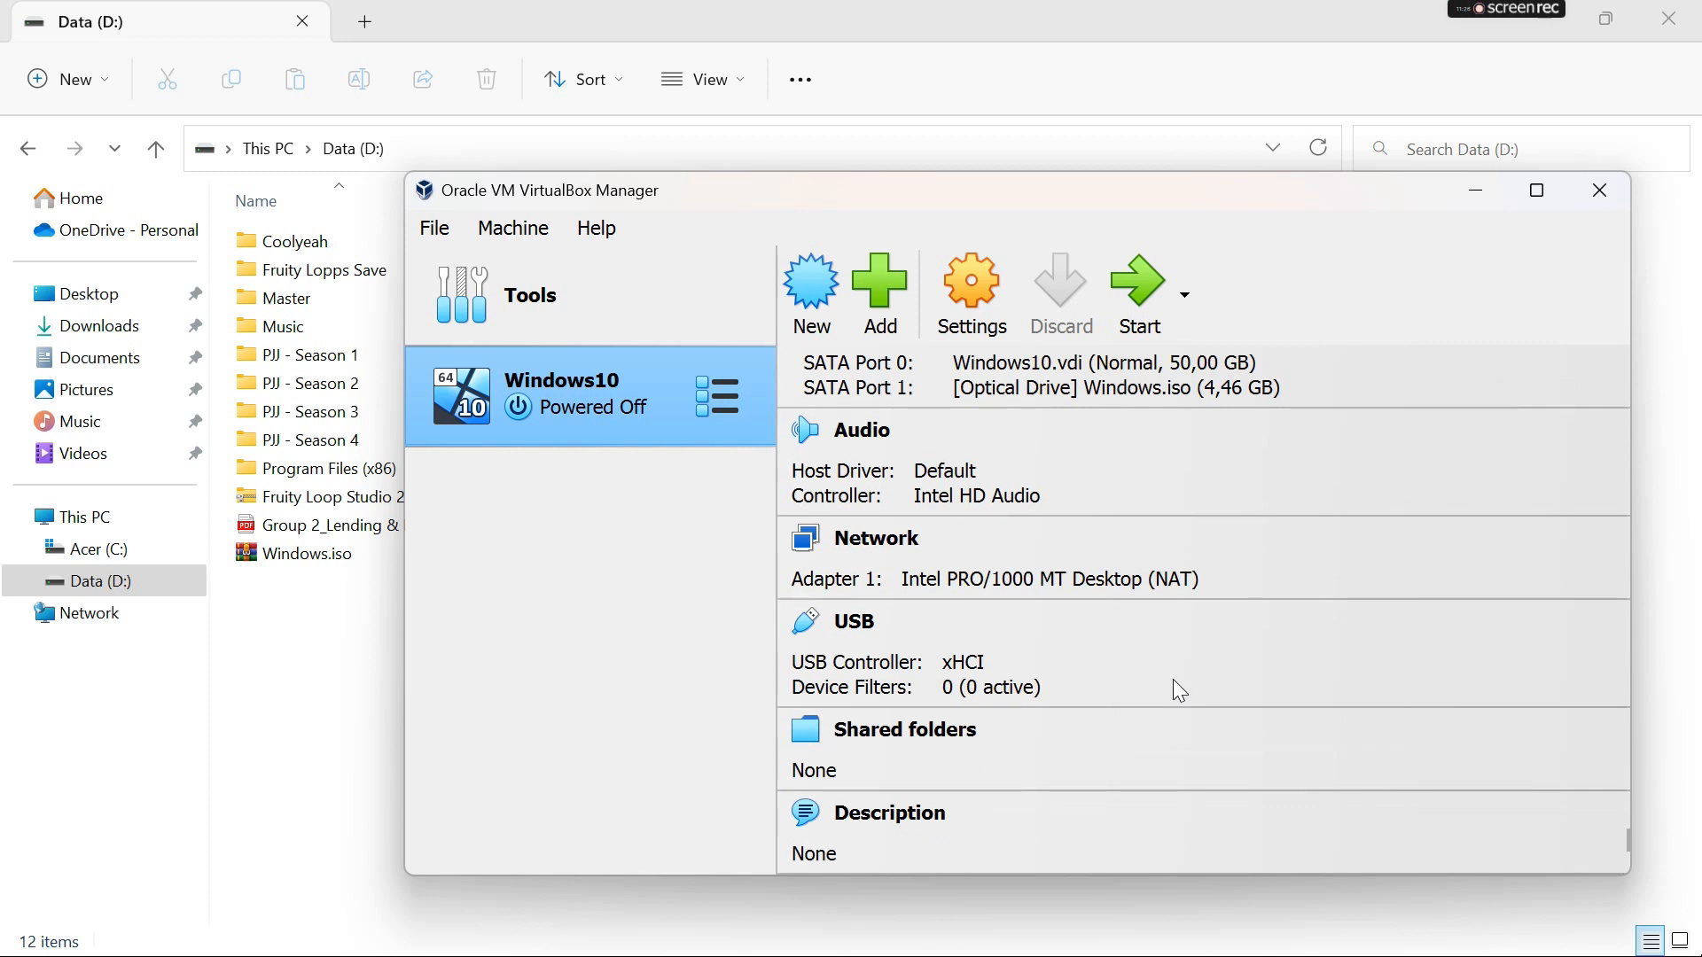
pyautogui.scroll(9, 1172, 679)
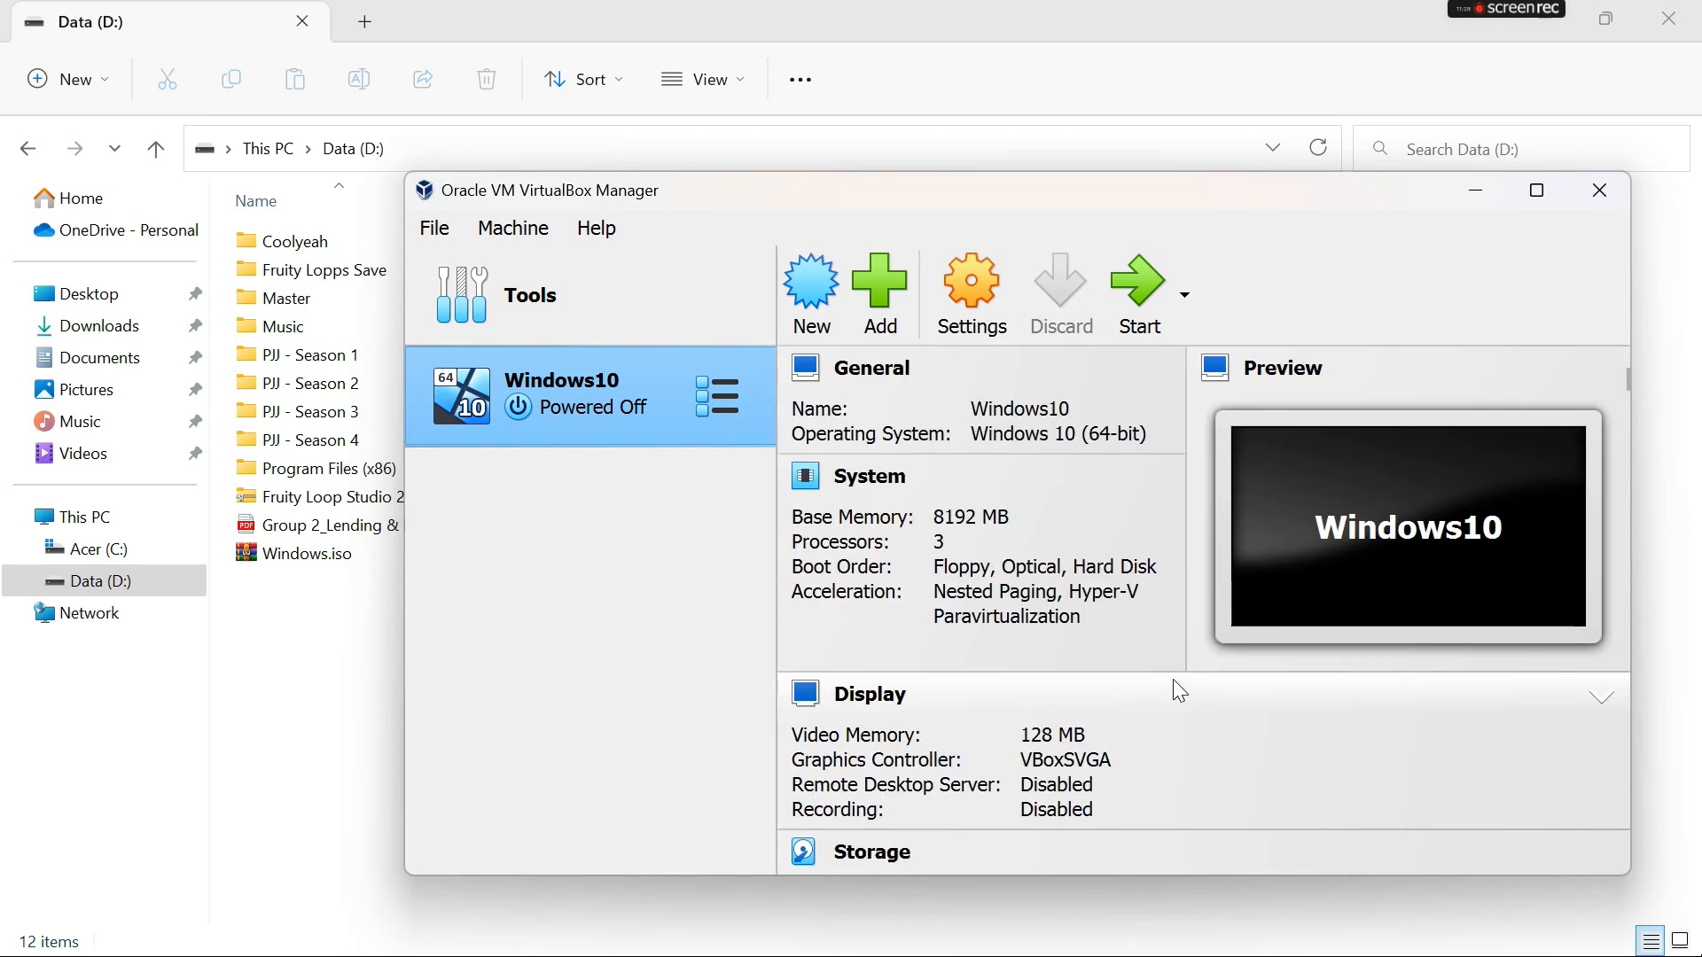
# - Start the Windows10 virtual machine, close File Explorer behind it, and move the machine's window higher on the desktop
pyautogui.click(1135, 284)
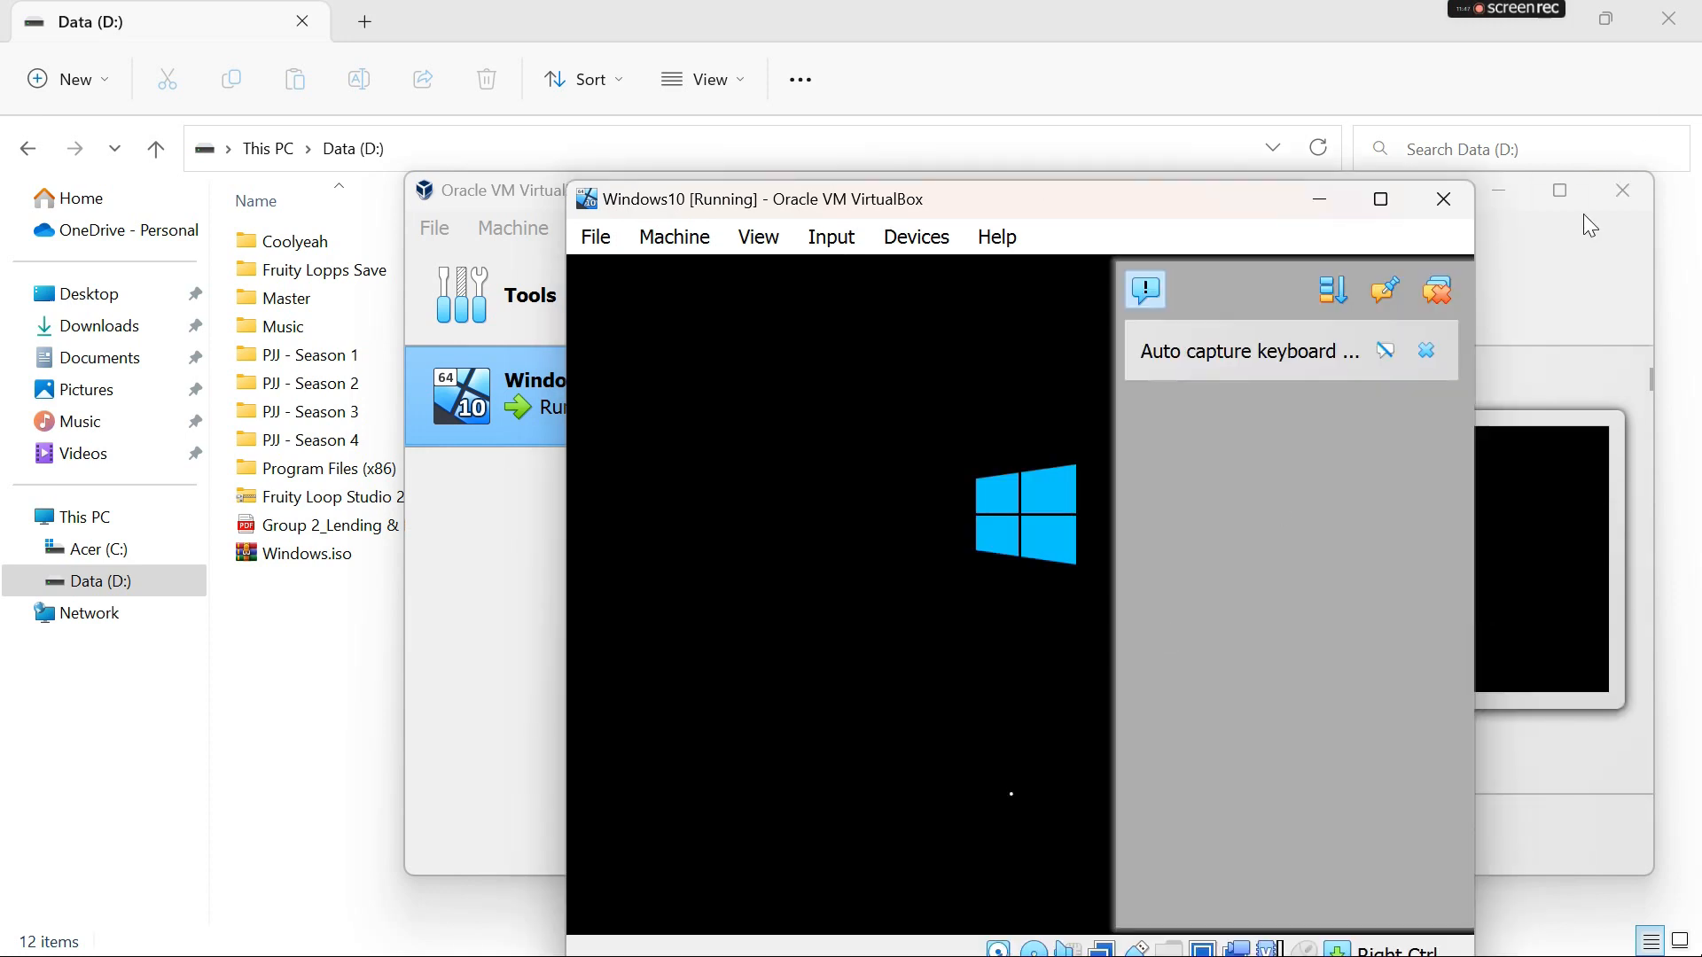
pyautogui.click(1668, 17)
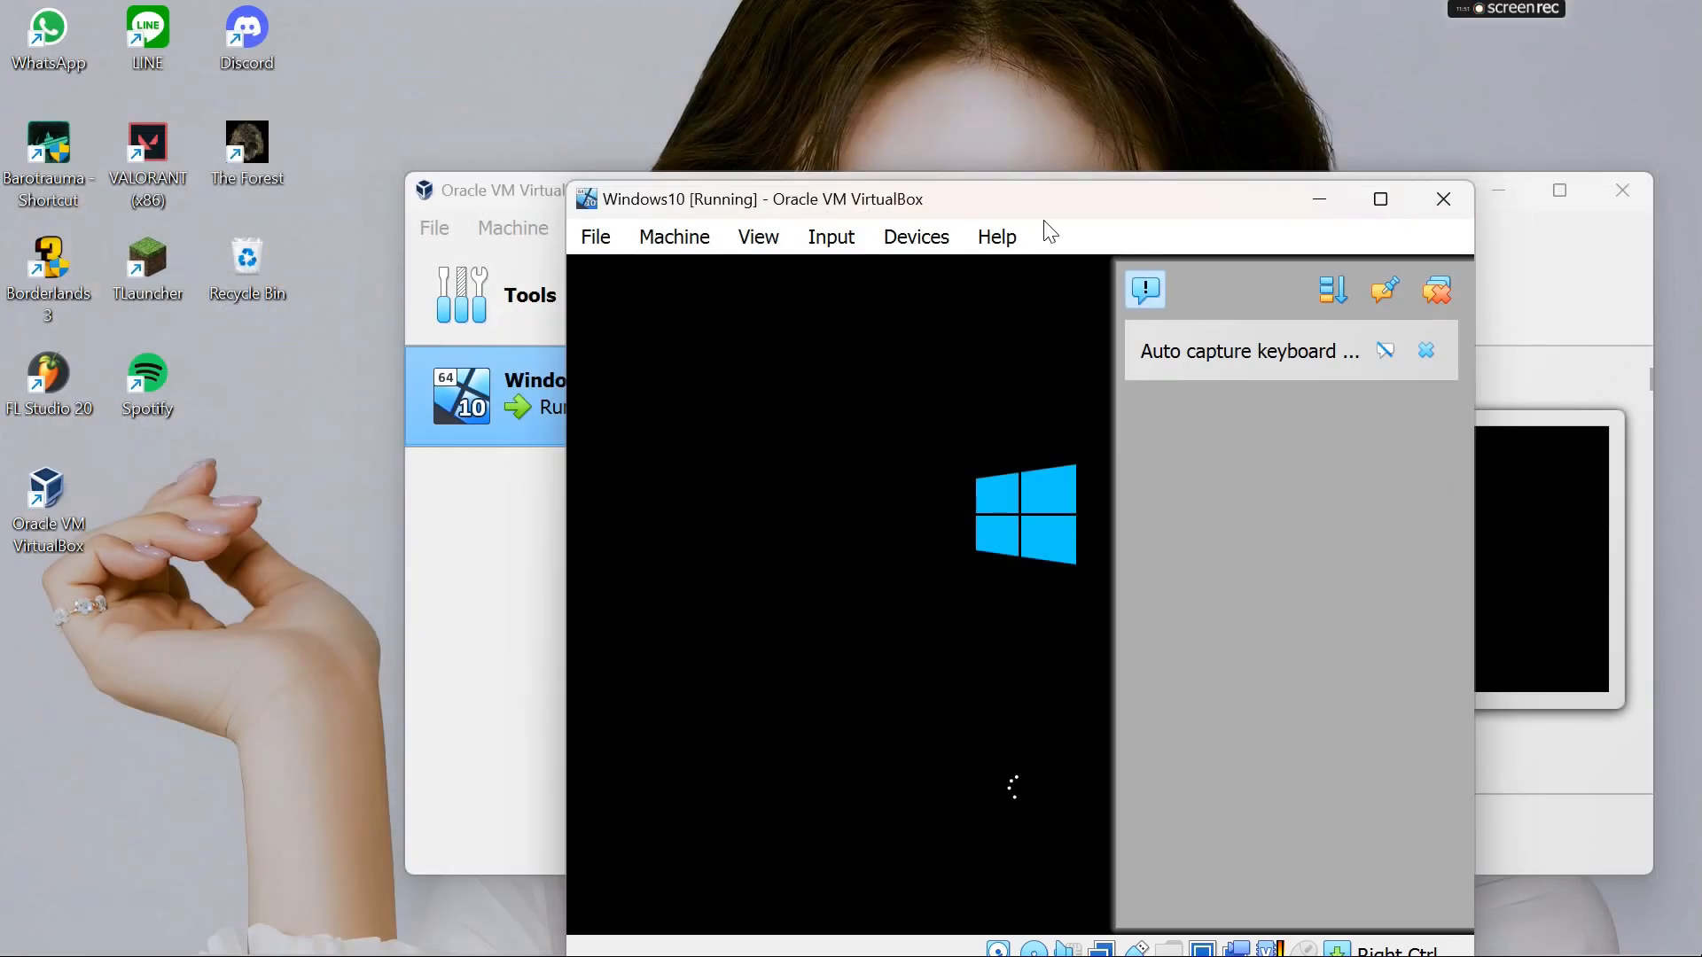
pyautogui.moveTo(1018, 195); pyautogui.dragTo(1008, 28)
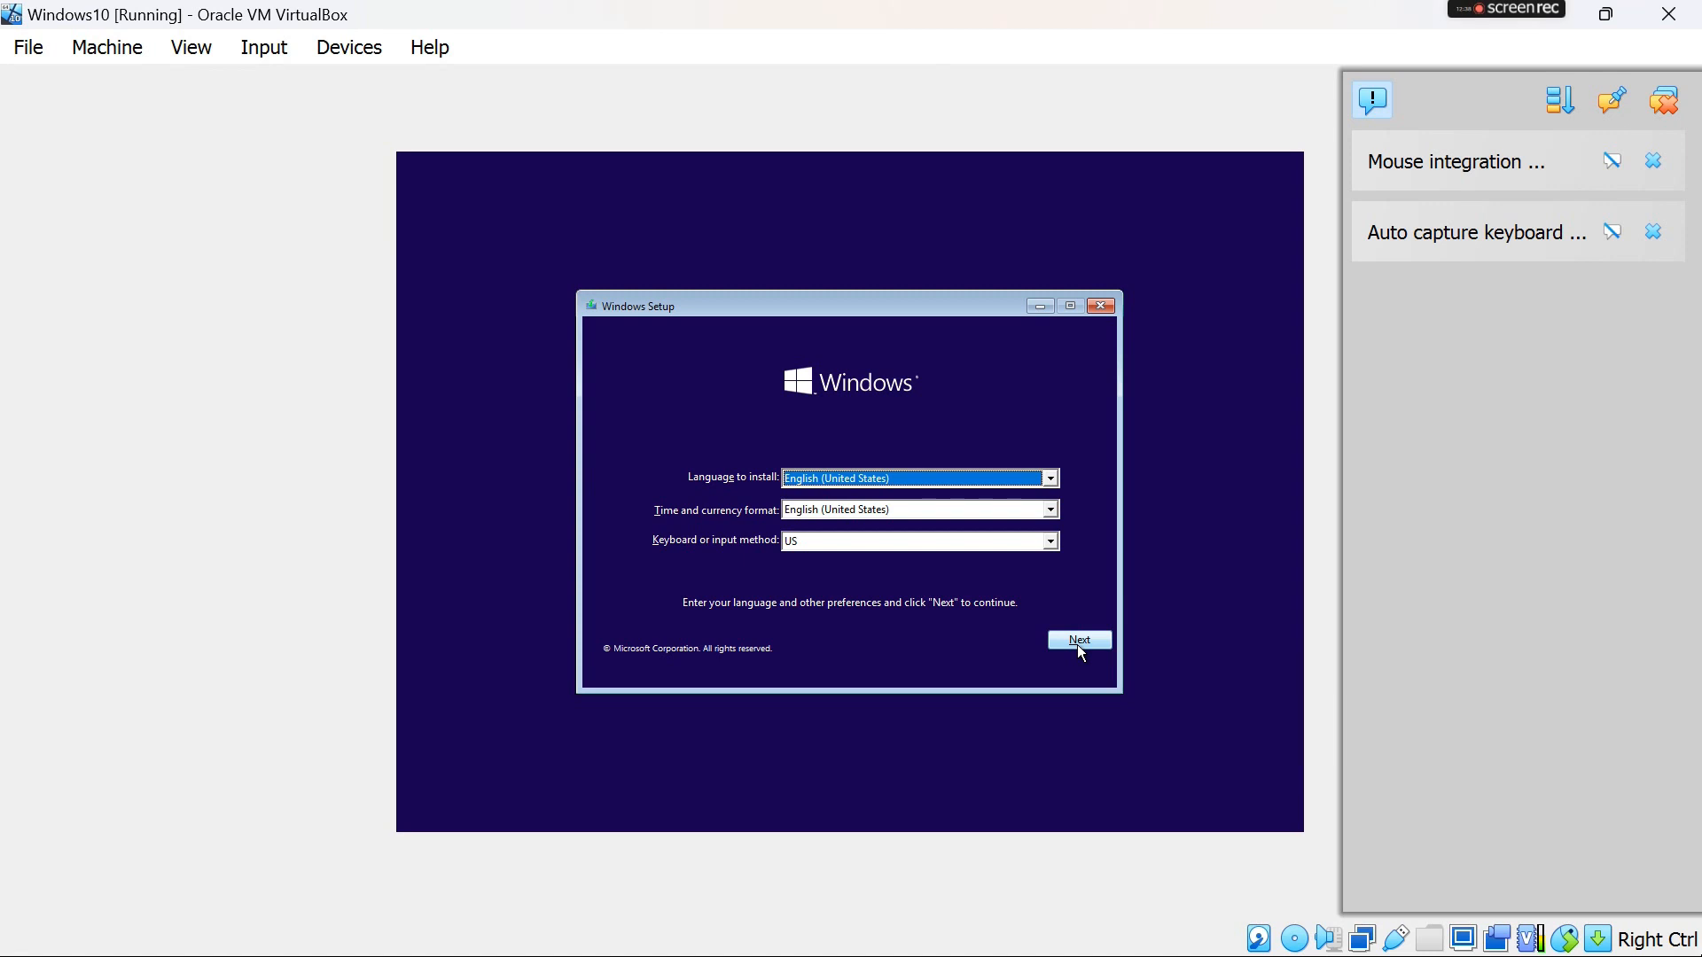
# - Start installing Windows with English (United States) and the US keyboard, continuing without a product key
pyautogui.click(1080, 642)
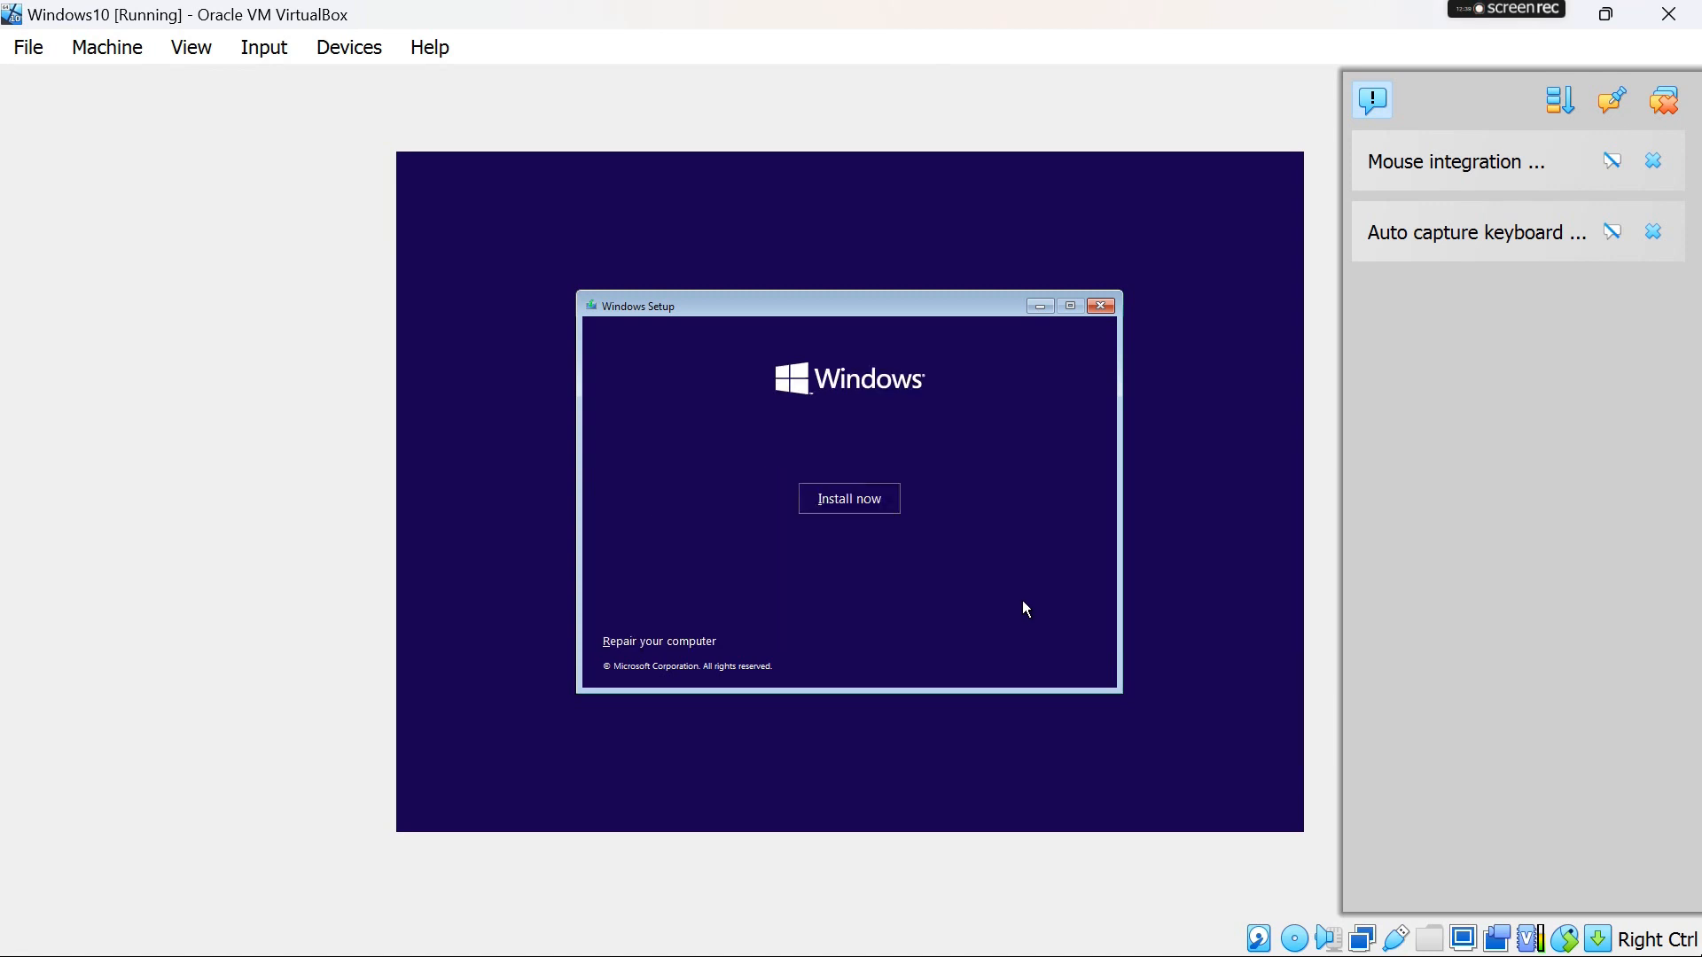
pyautogui.click(875, 505)
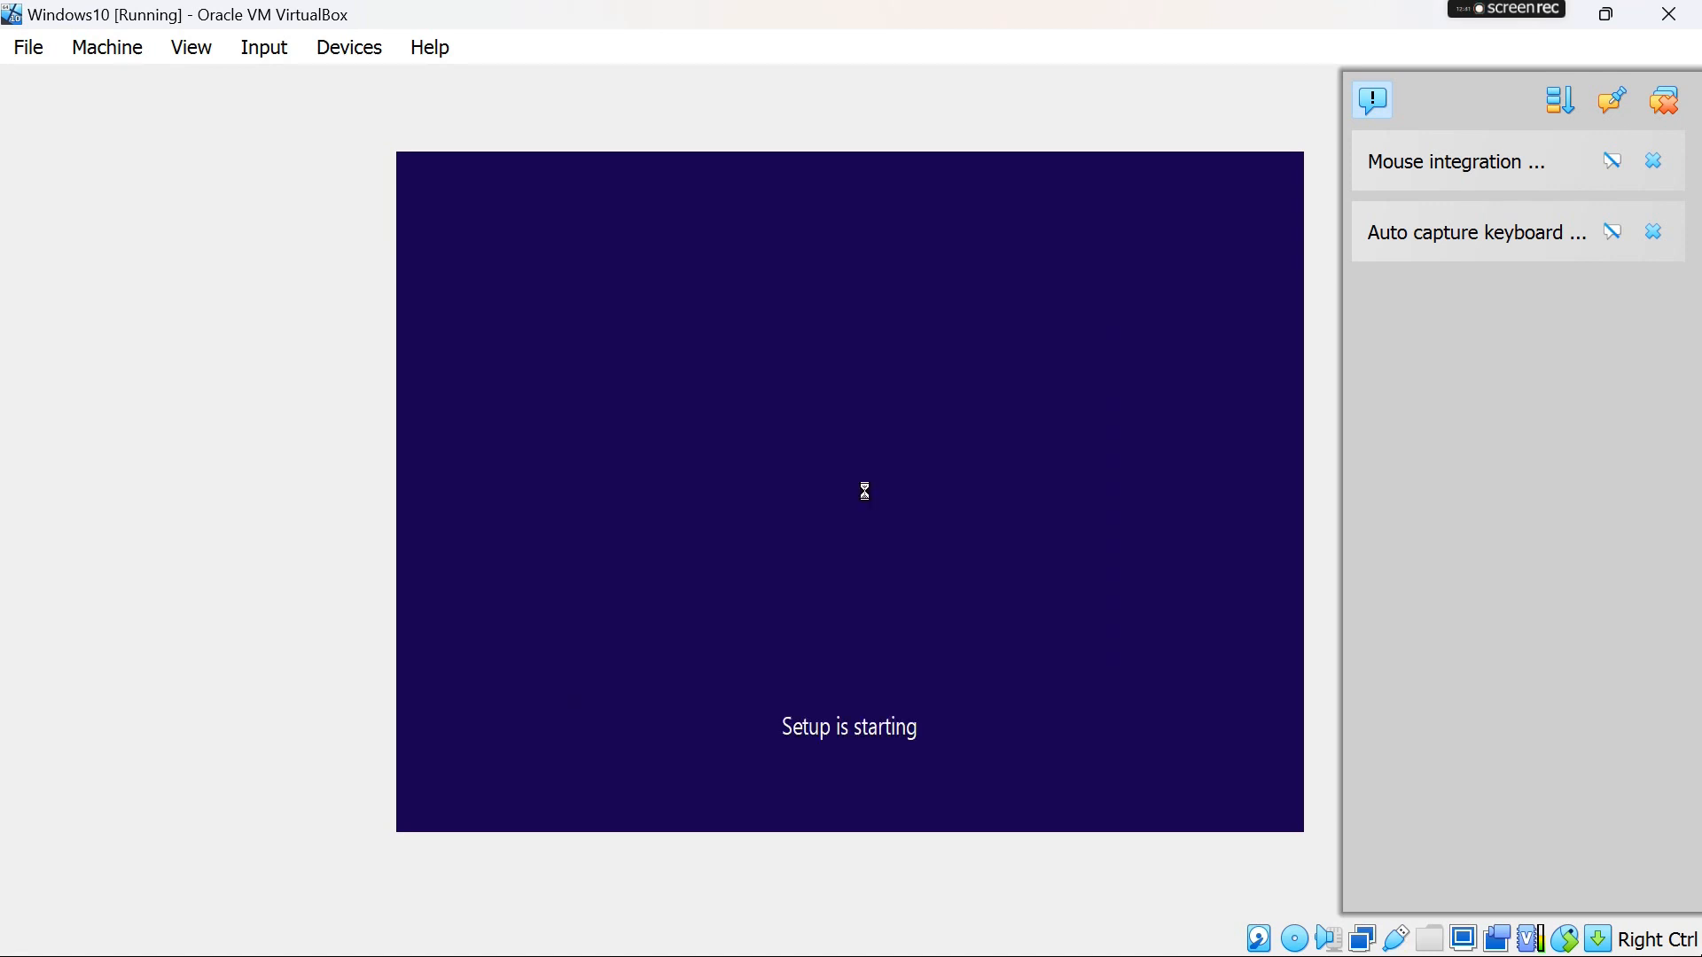
pyautogui.moveTo(1586, 17)
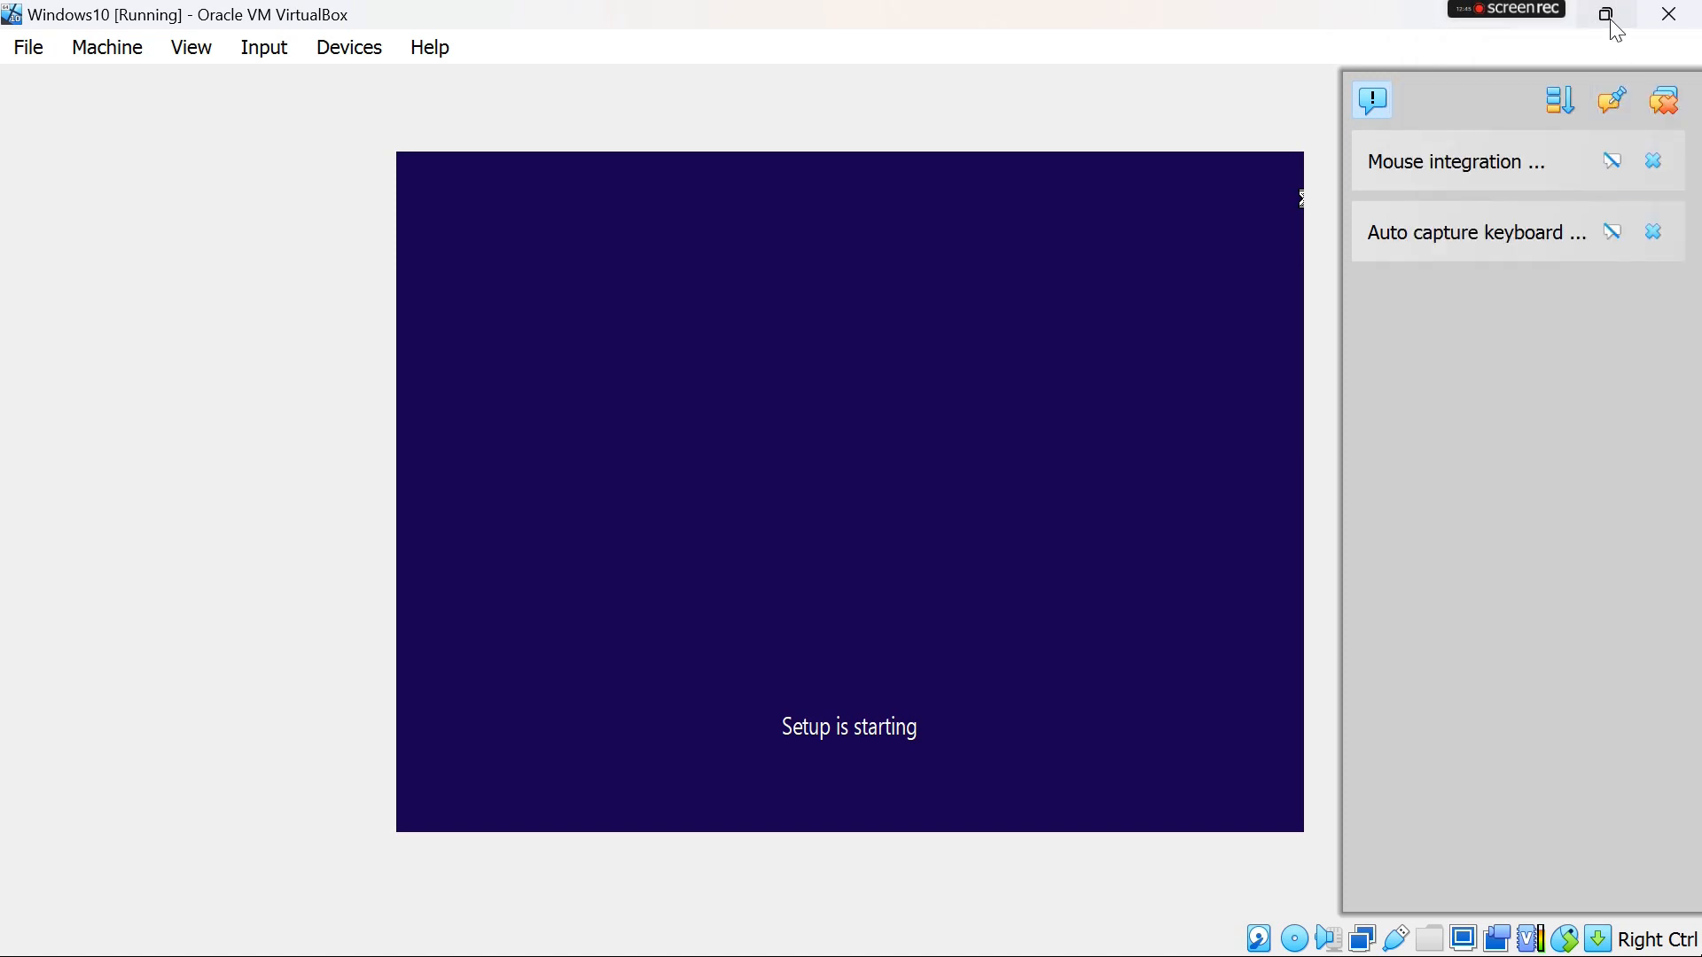
pyautogui.click(1609, 18)
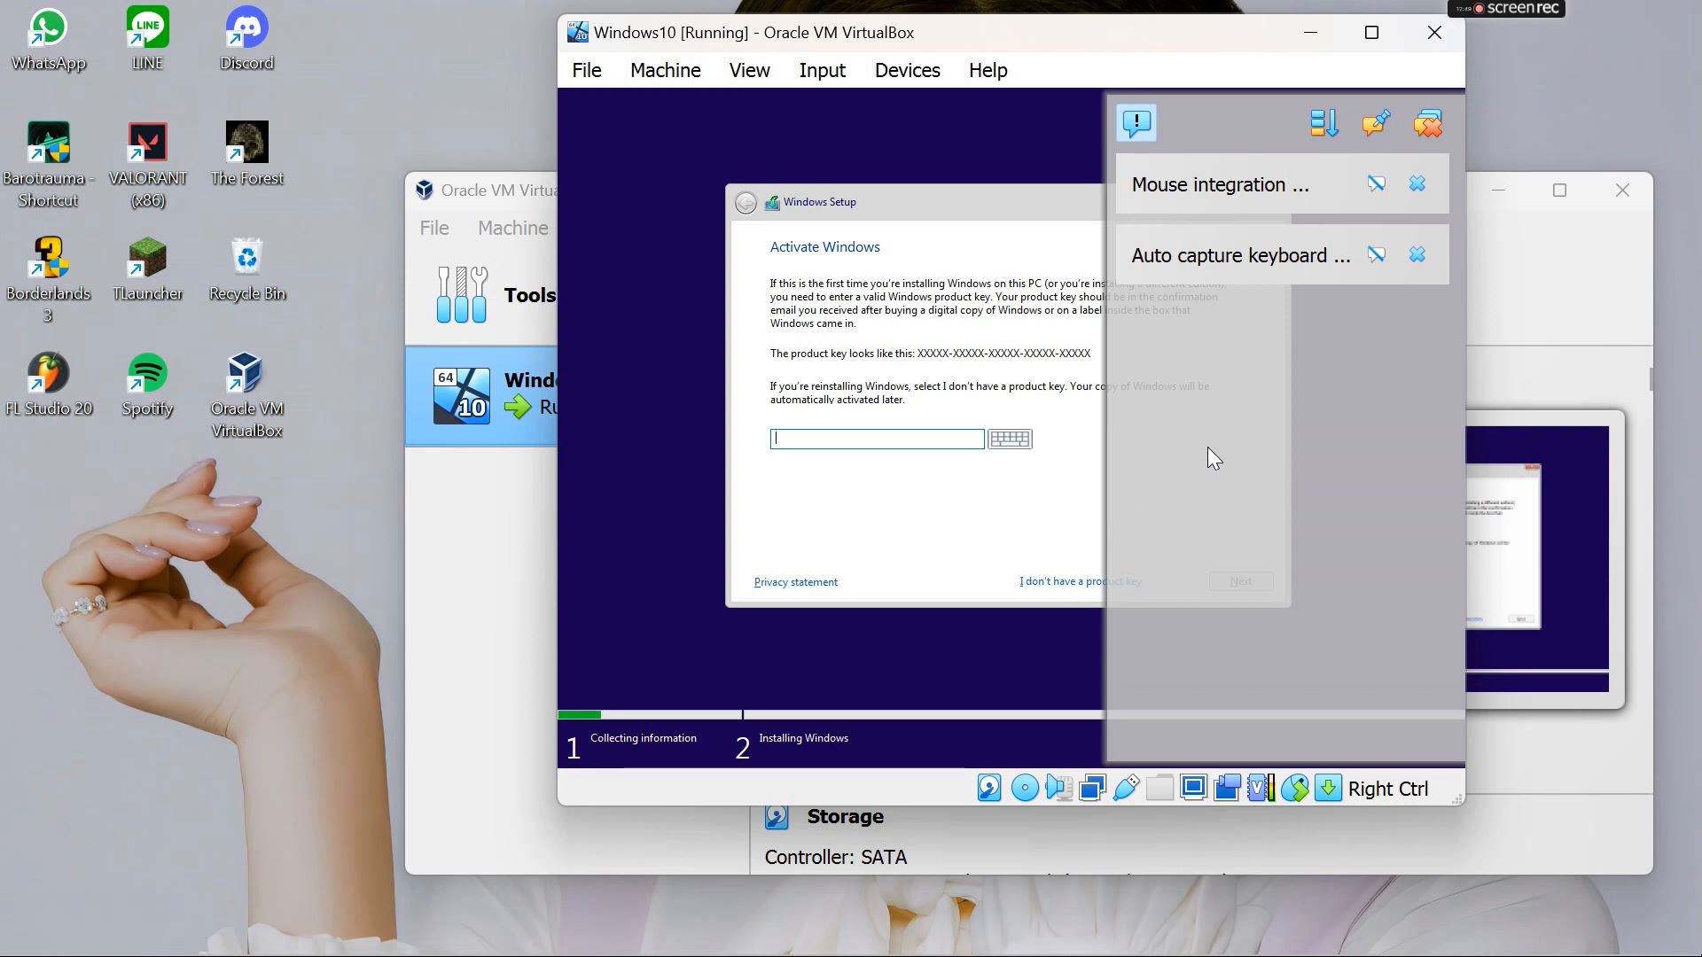
pyautogui.click(1044, 581)
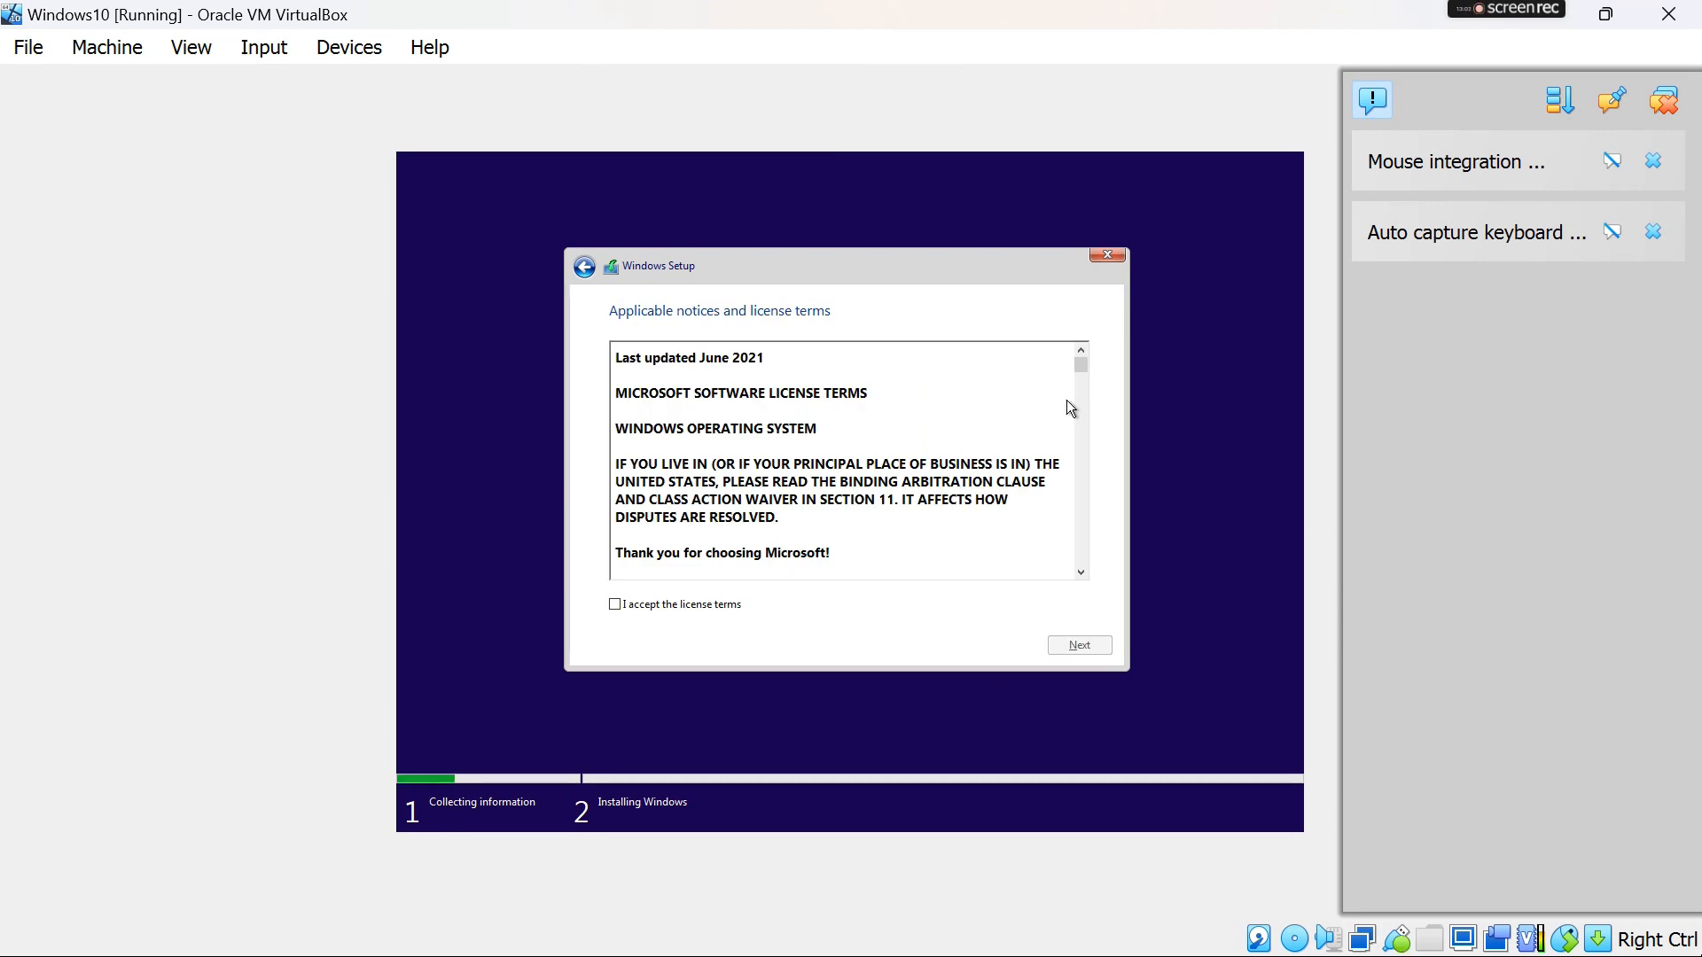
# - Accept the license terms and run the Custom: Install Windows only (advanced) installation
pyautogui.click(615, 604)
pyautogui.click(1067, 648)
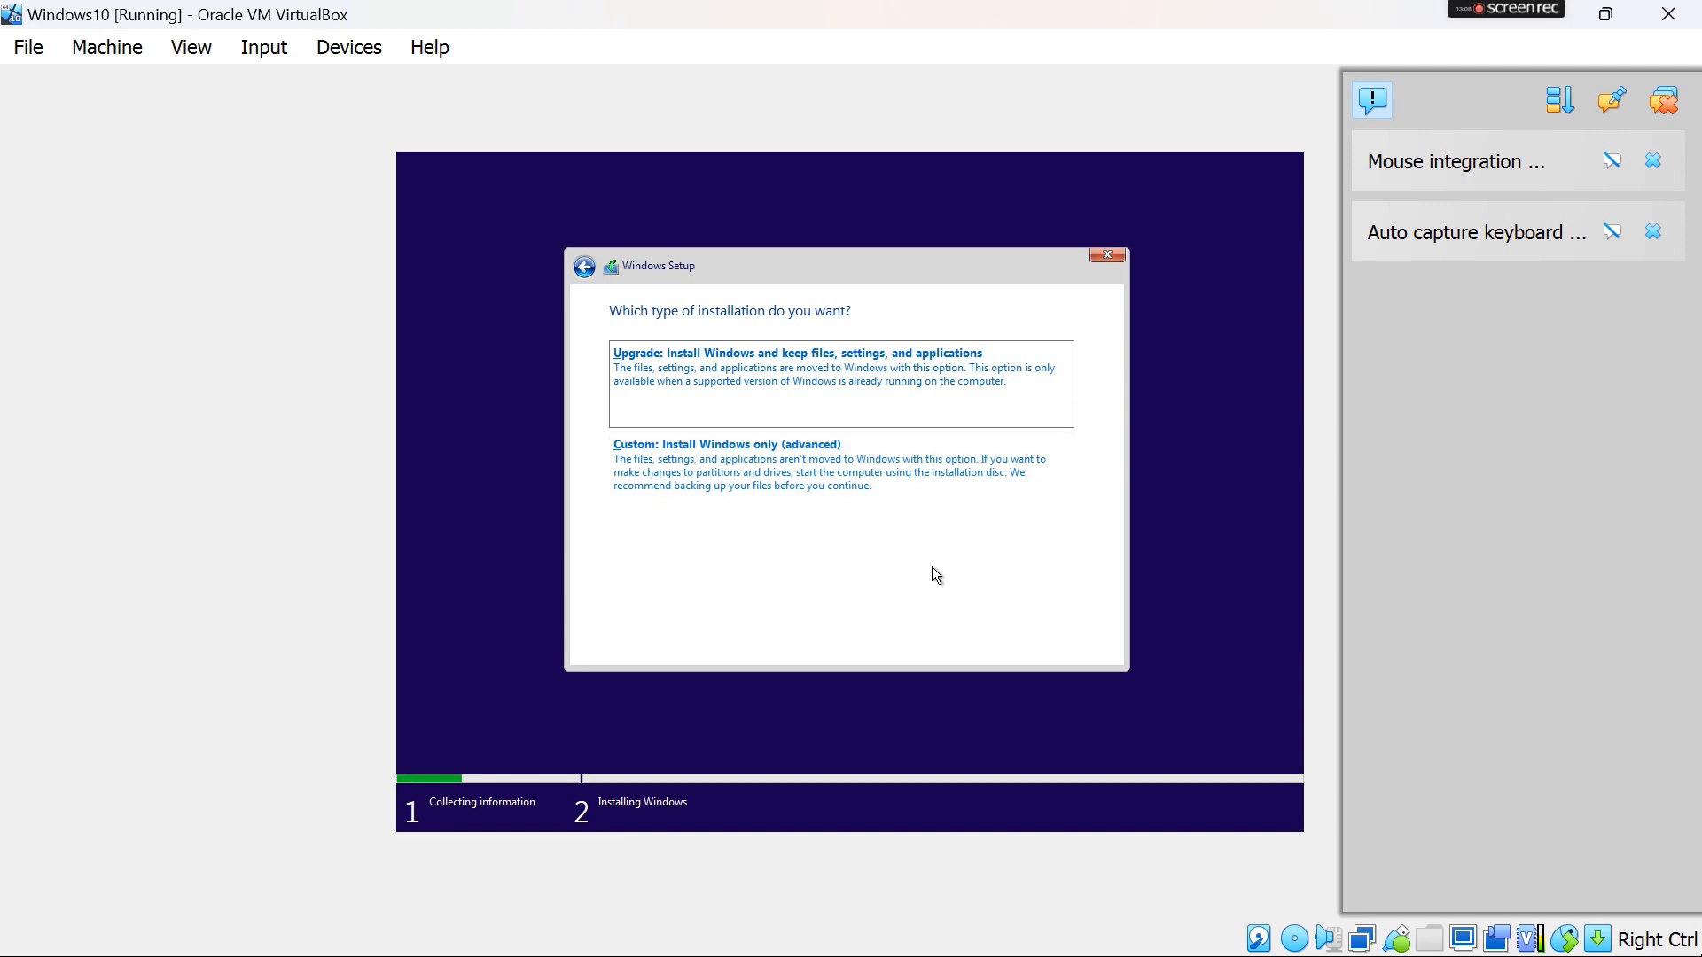
pyautogui.click(850, 506)
pyautogui.click(1073, 644)
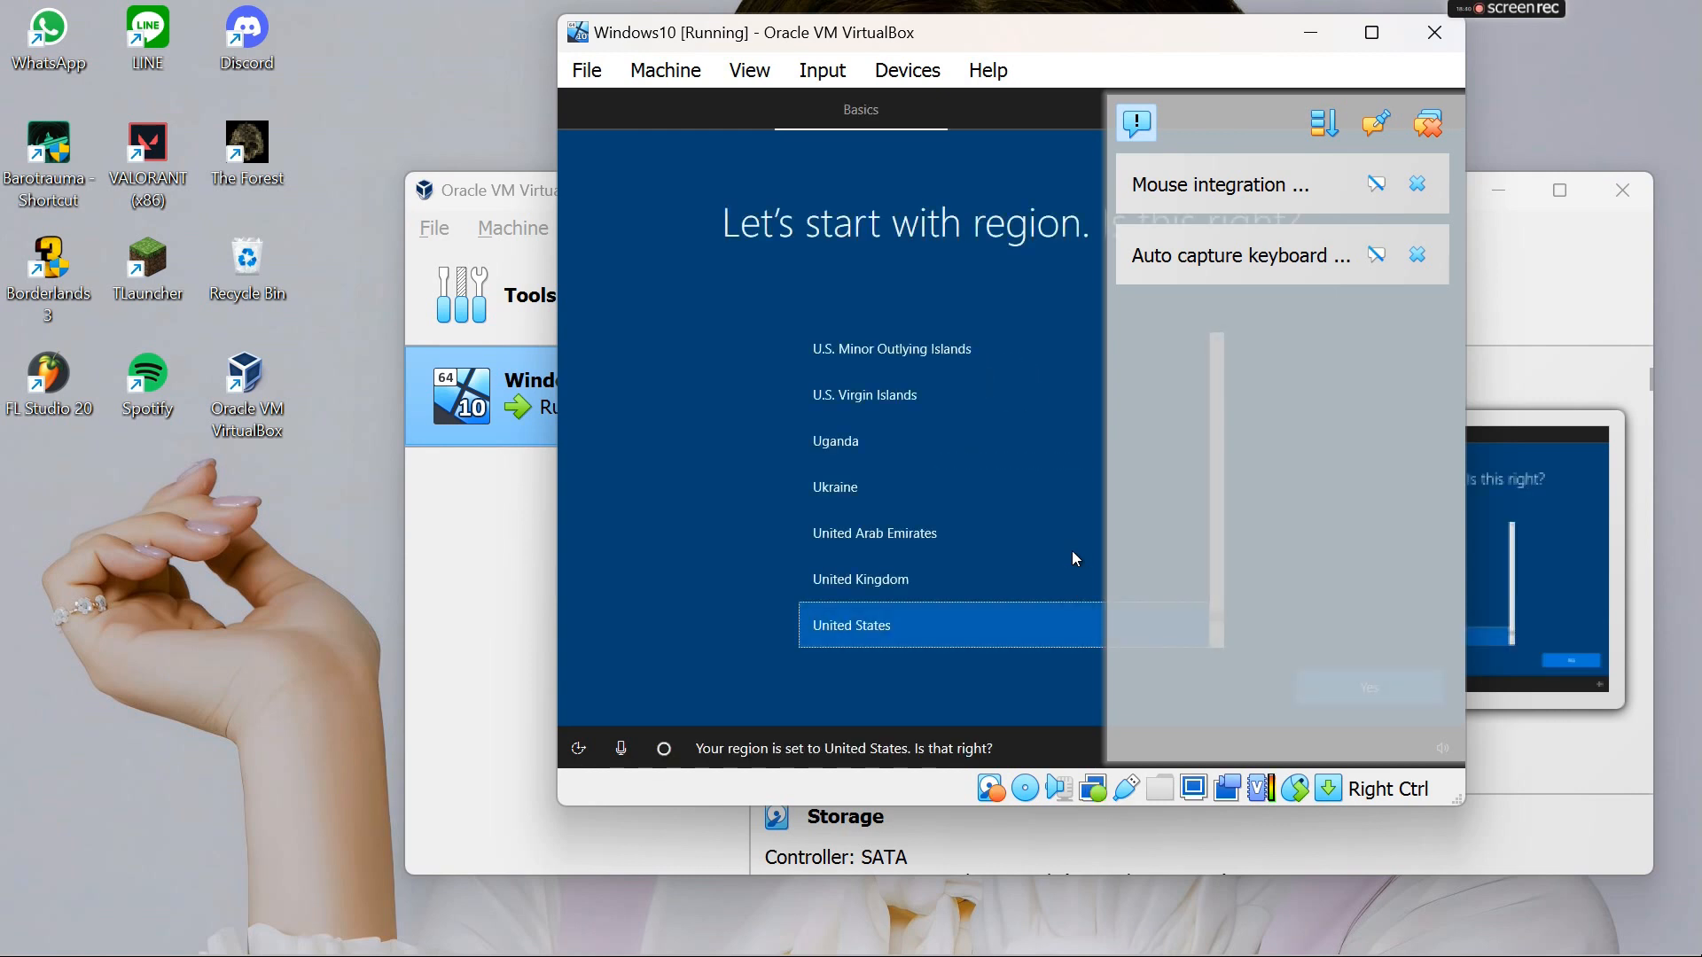
# - Confirm United States as the region and US as the keyboard layout, skipping a second layout
pyautogui.click(1372, 33)
pyautogui.scroll(-2, 906, 476)
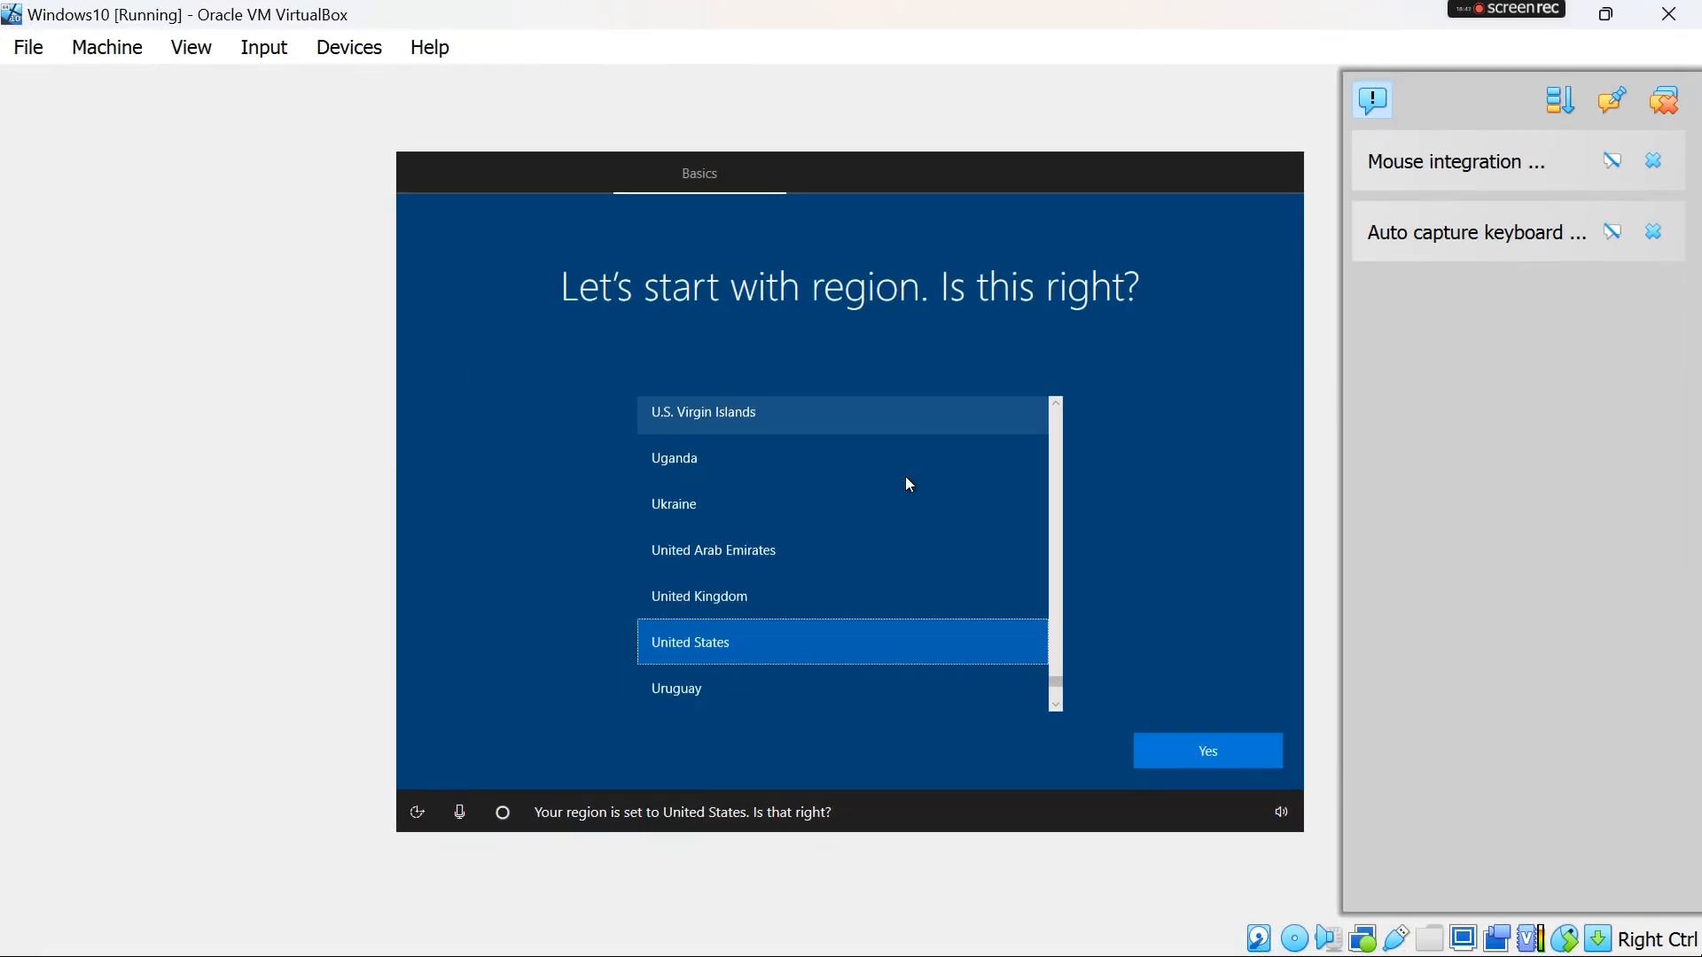
pyautogui.scroll(-5, 947, 590)
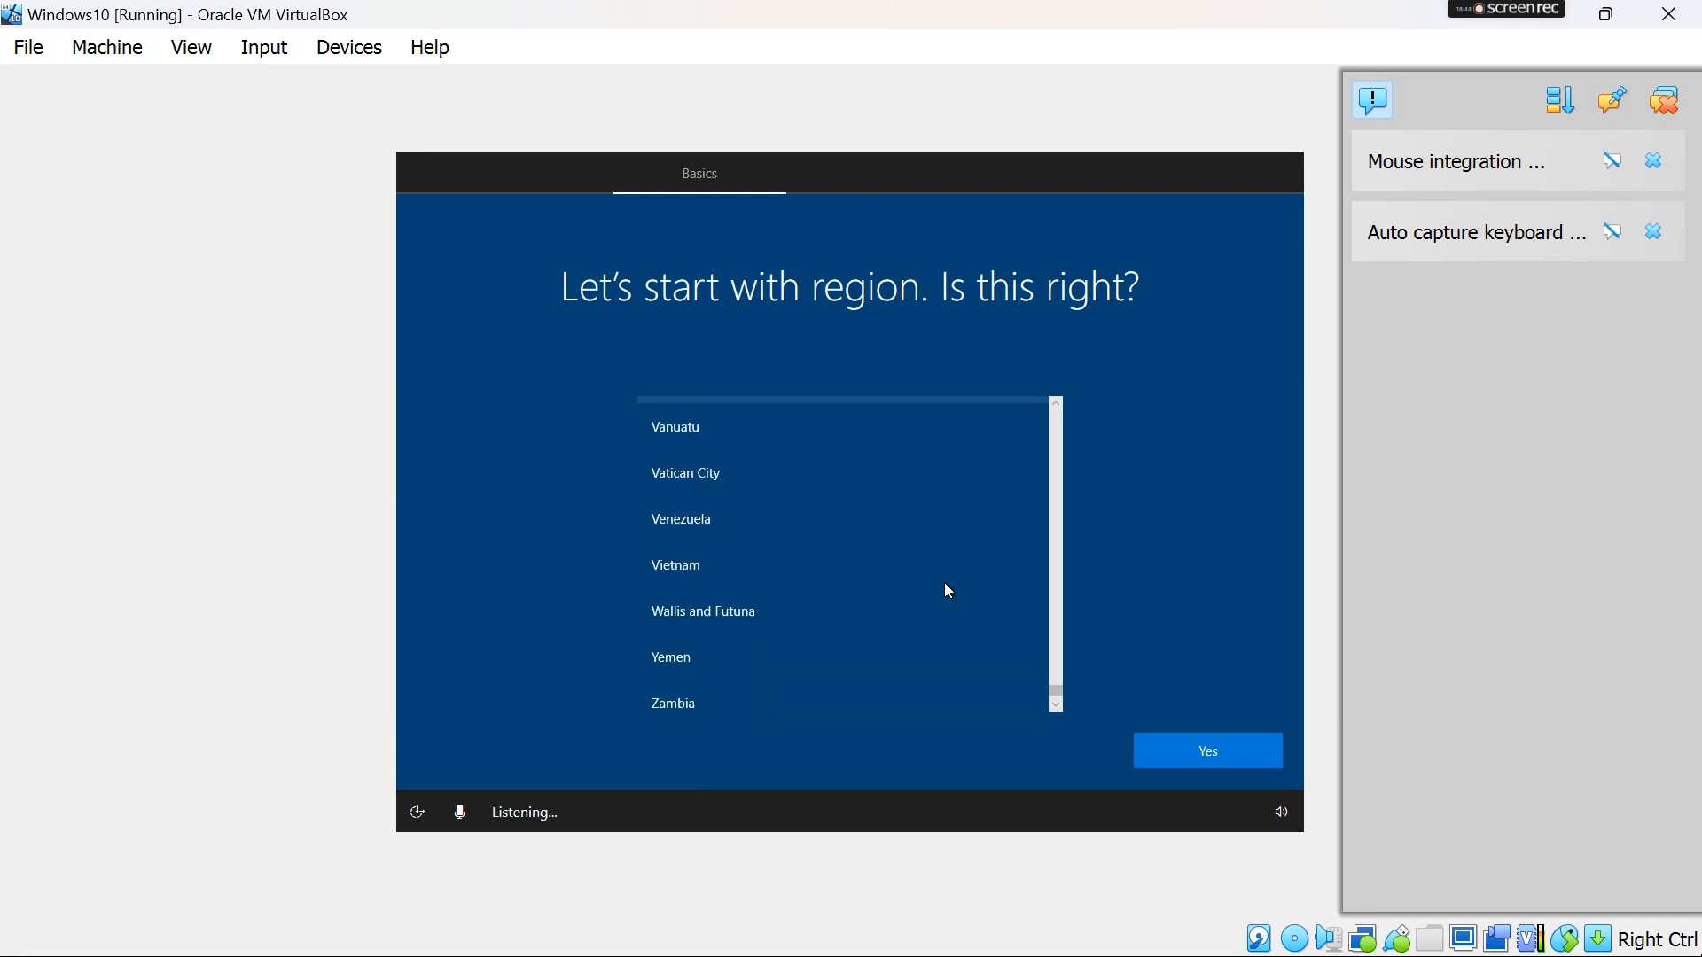
pyautogui.scroll(6, 947, 590)
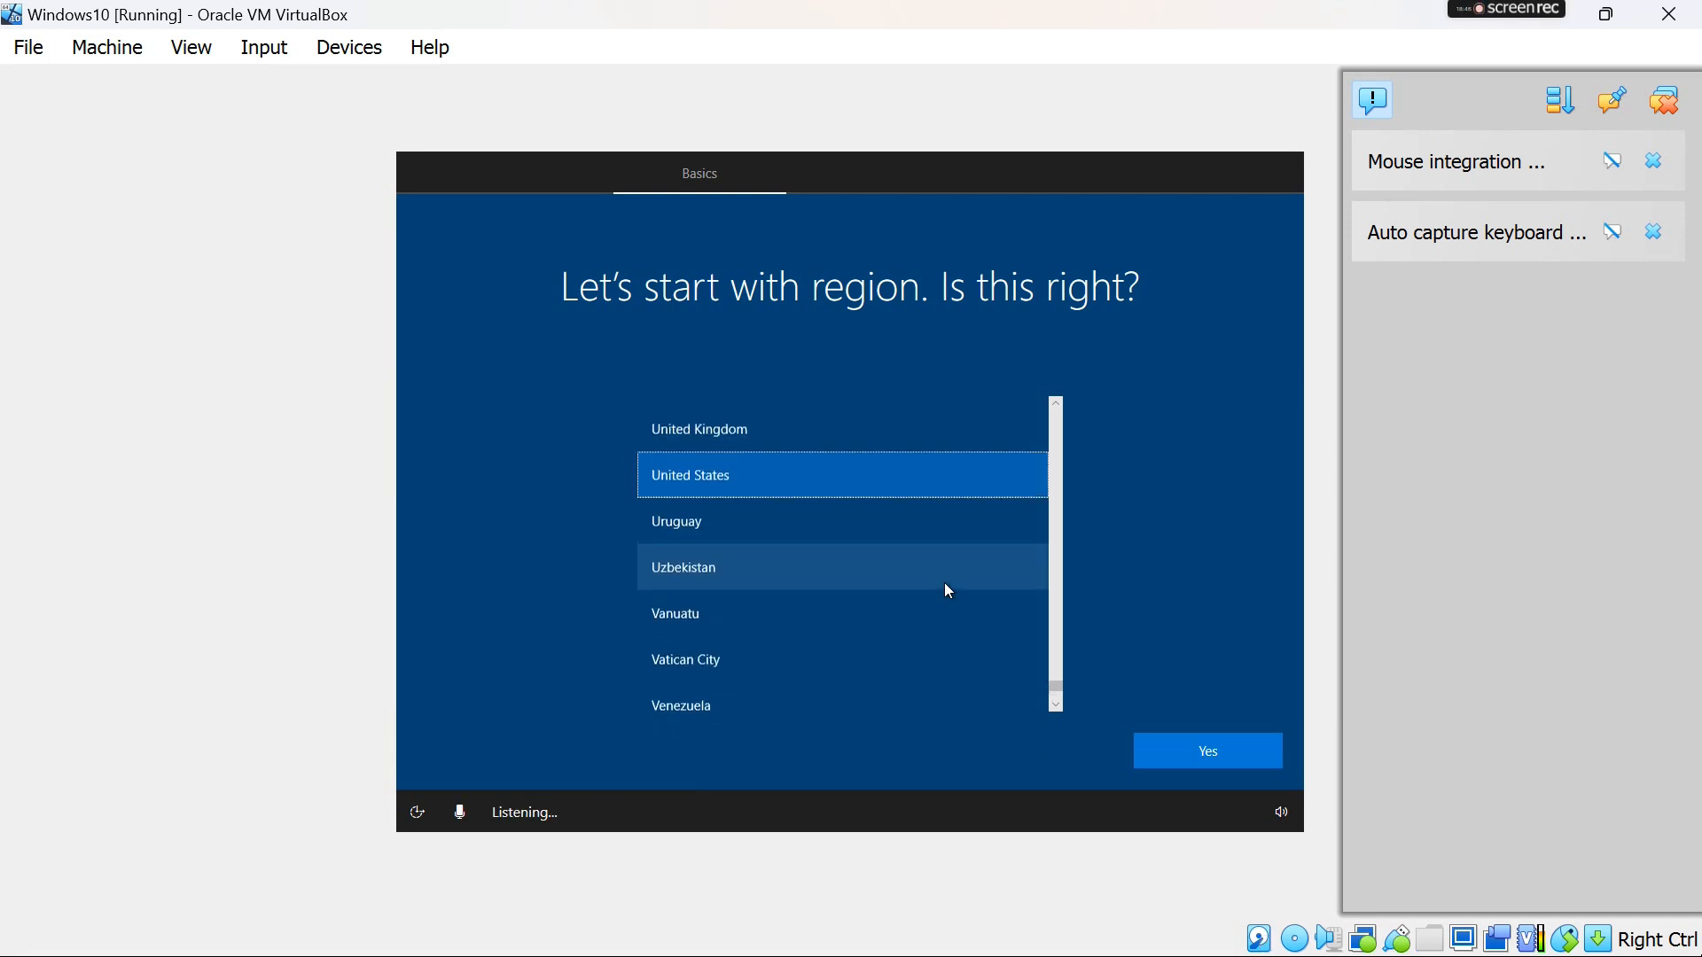
pyautogui.click(1231, 751)
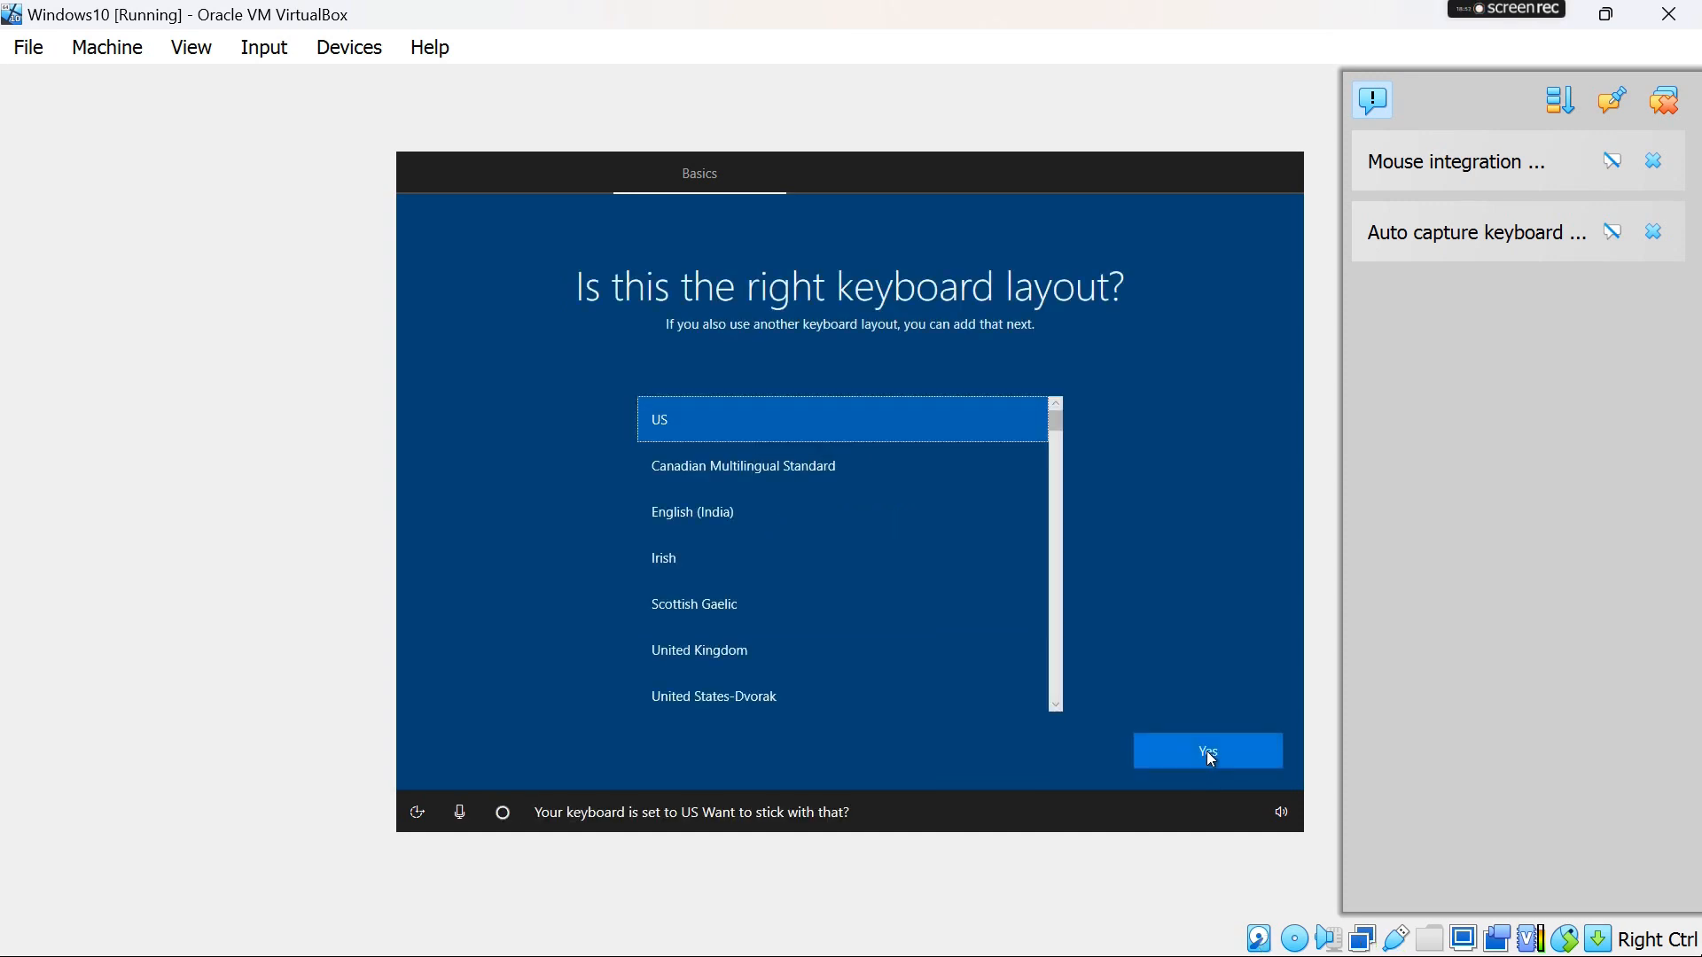
pyautogui.click(1206, 754)
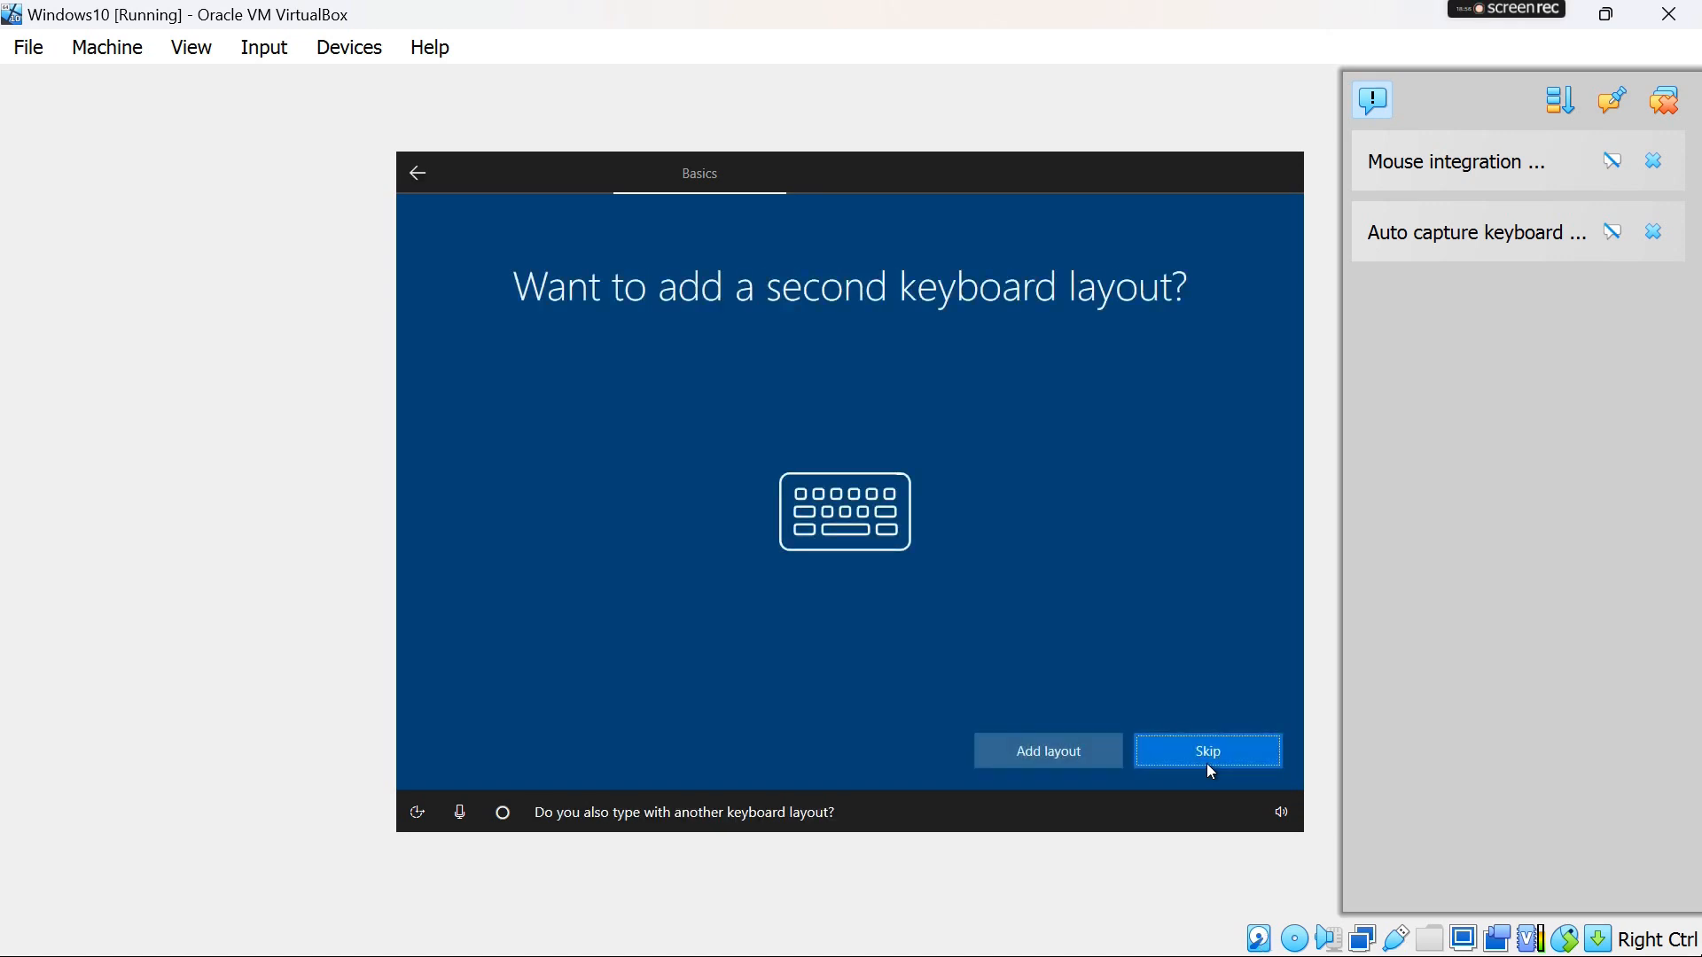
pyautogui.click(1206, 764)
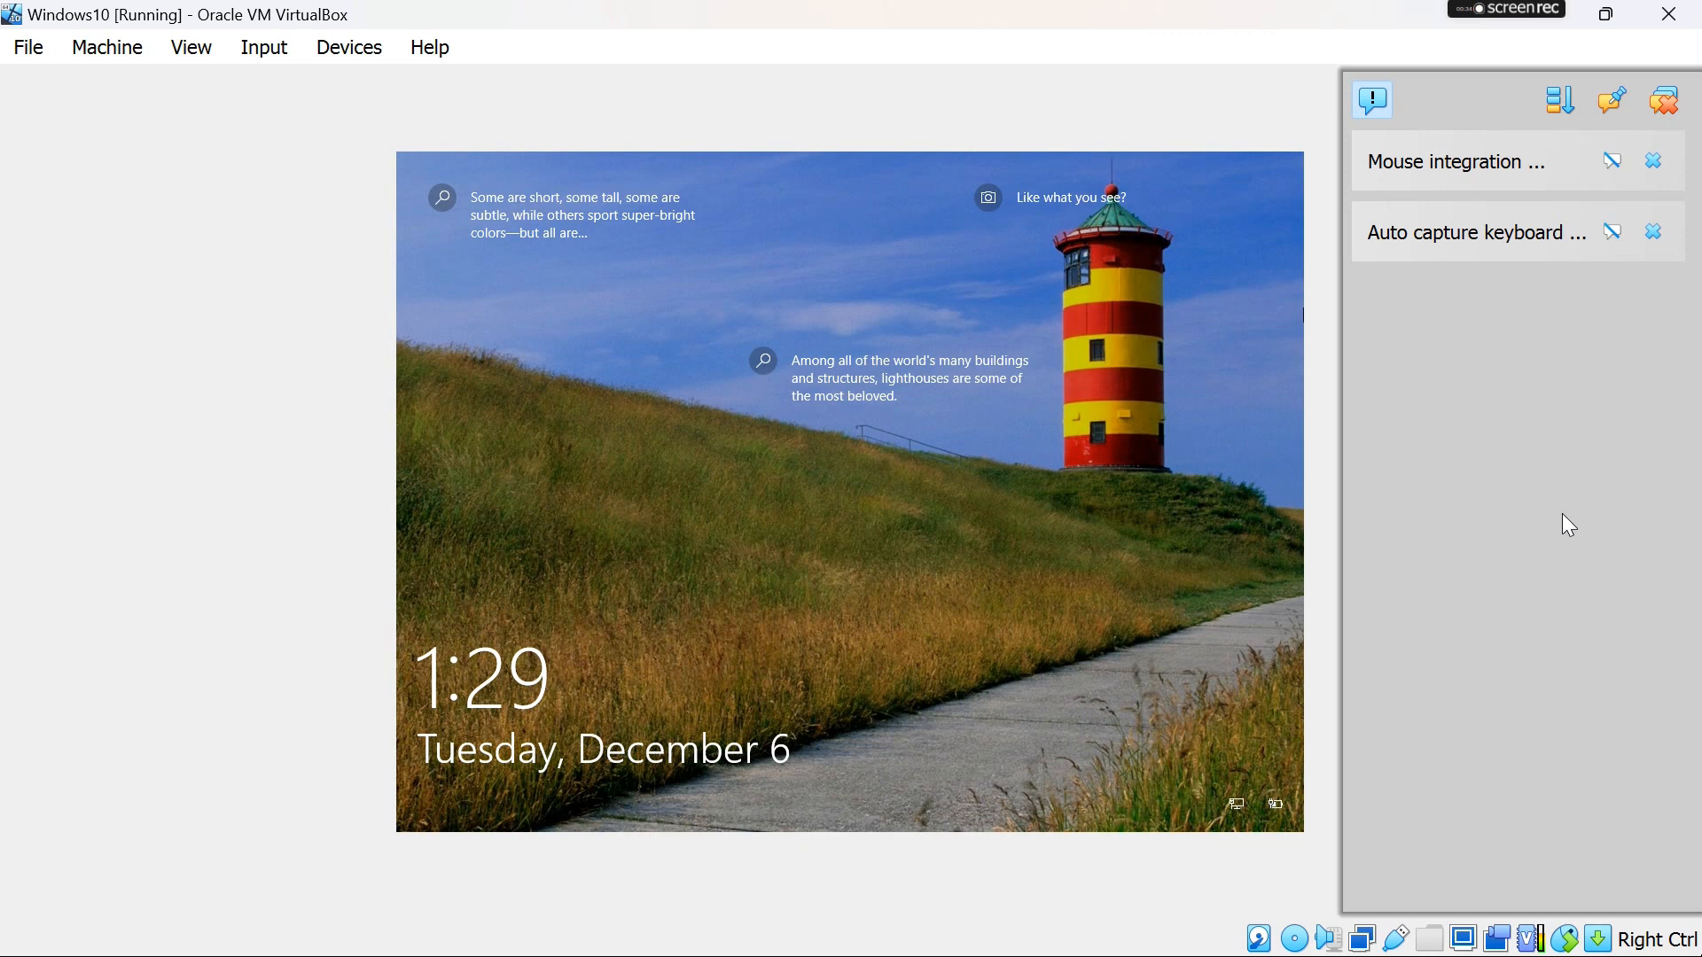
# - Restore the running Windows10 window from full size and move it toward the middle of the desktop
pyautogui.click(1606, 13)
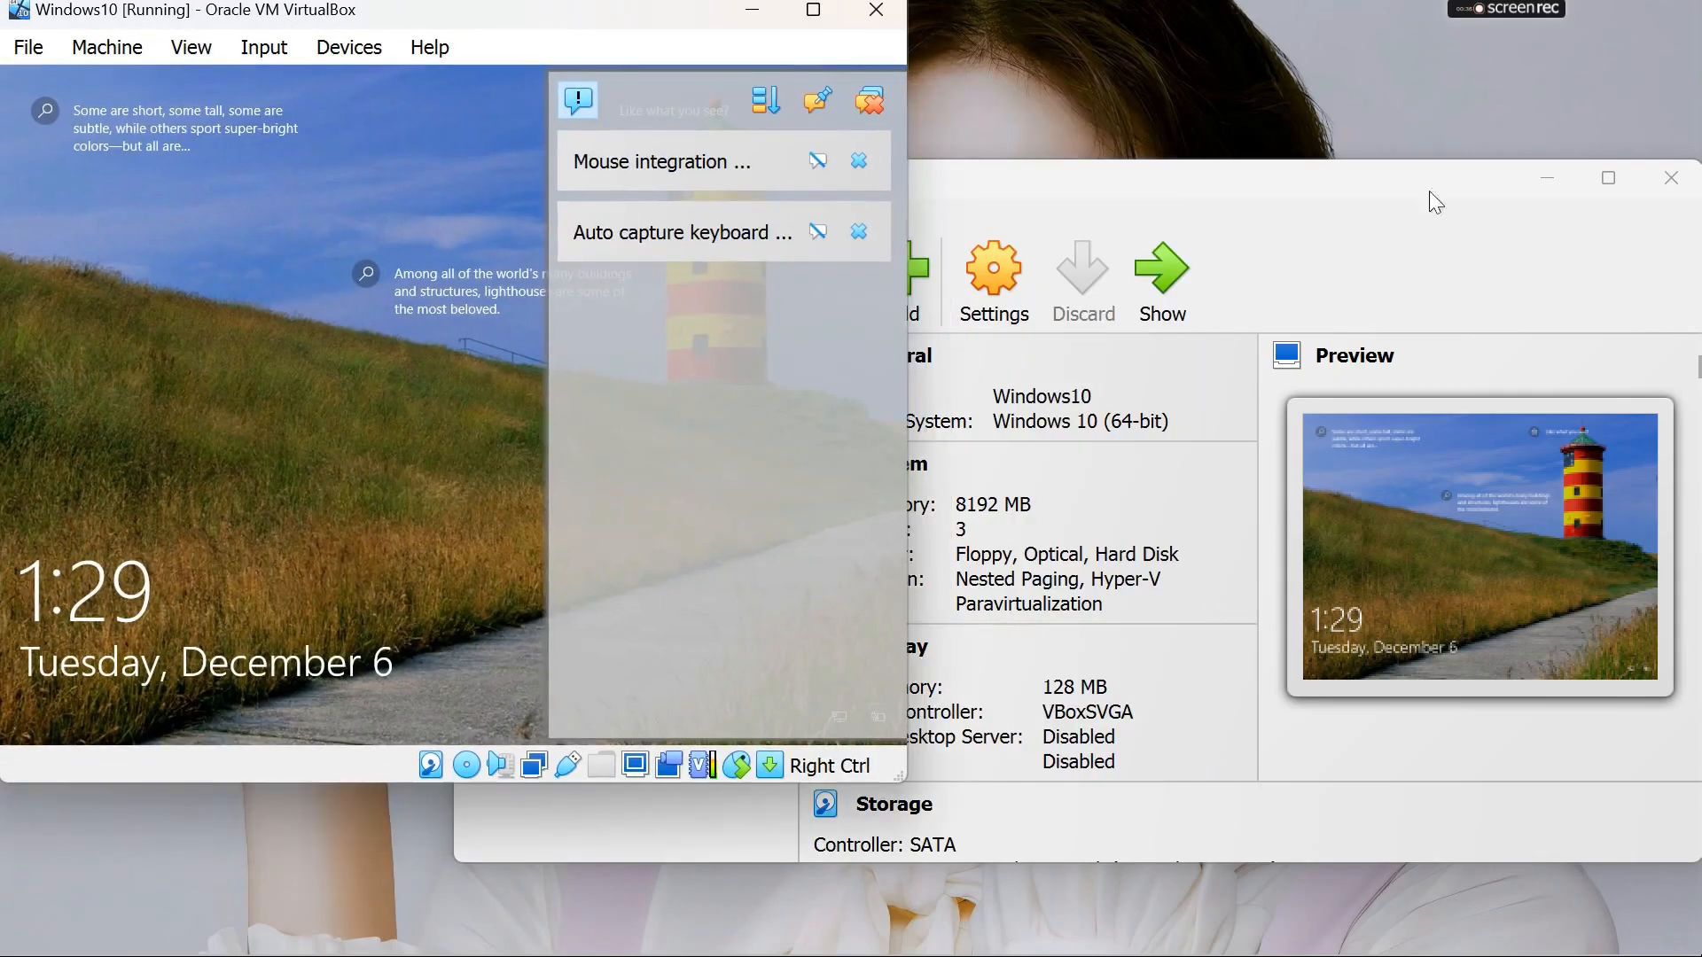
pyautogui.moveTo(617, 22); pyautogui.dragTo(852, 141)
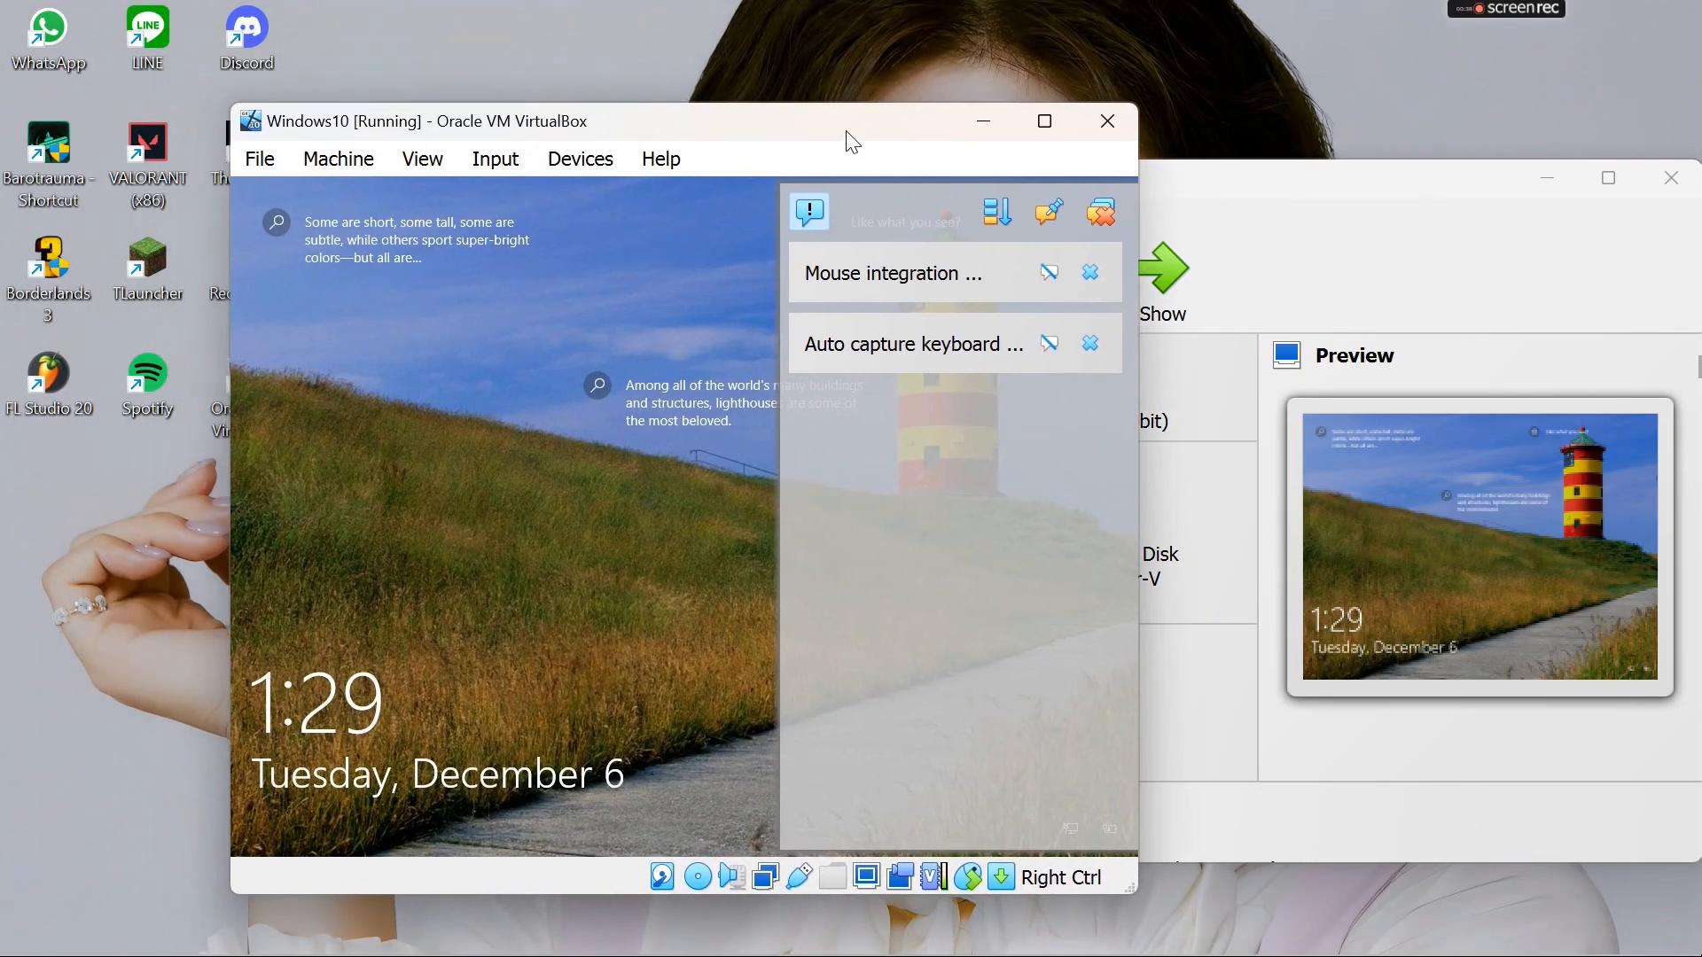